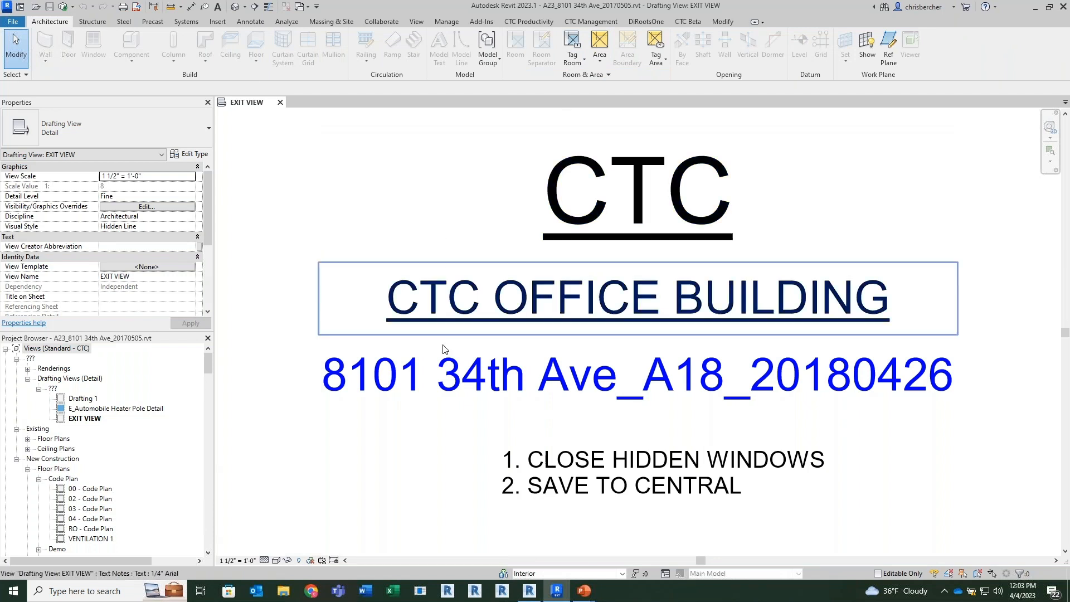
Step: Switch to the A22-CTC Second Floor Test project and open its 02-Floor Plan view under New Construction
{"action": "left_click", "coordinate": [532, 591]}
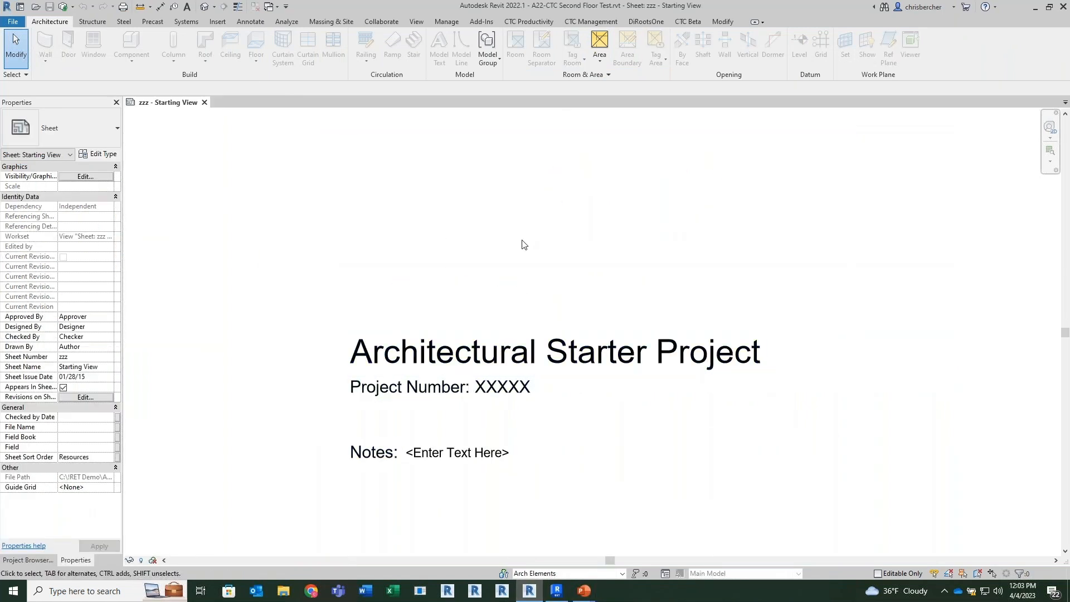
{"action": "left_click", "coordinate": [40, 561]}
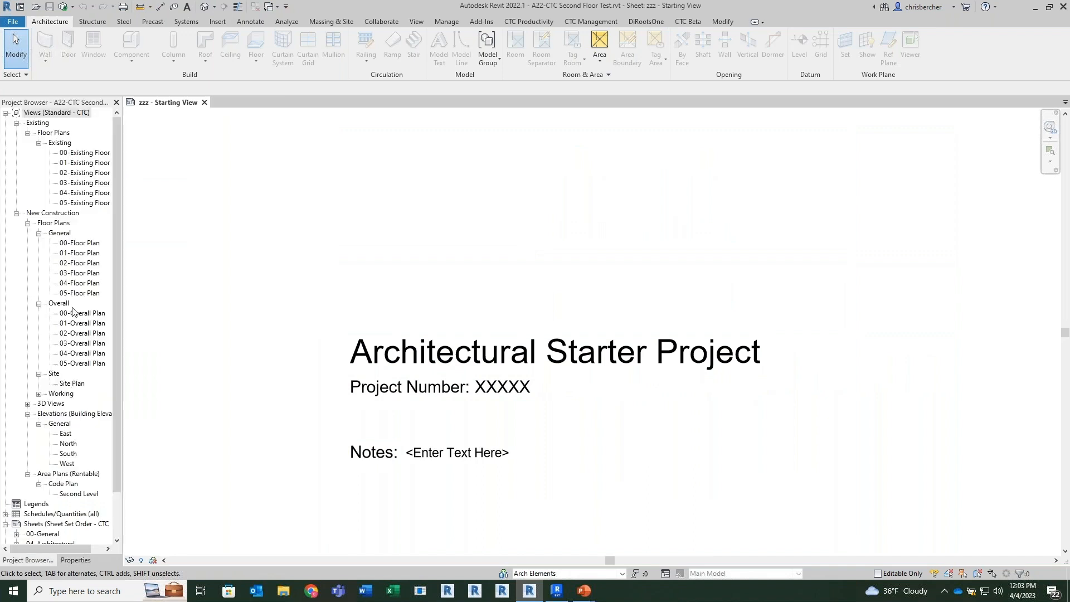
{"action": "double_click", "coordinate": [79, 263]}
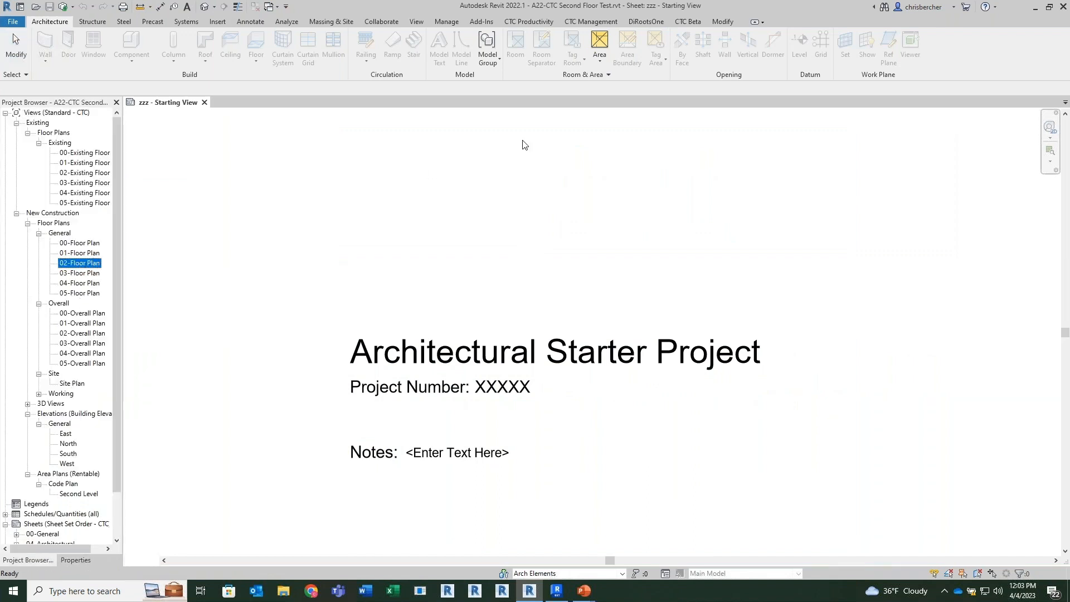
{"action": "middle_click_drag", "start_coordinate": [784, 309], "coordinate": [794, 250]}
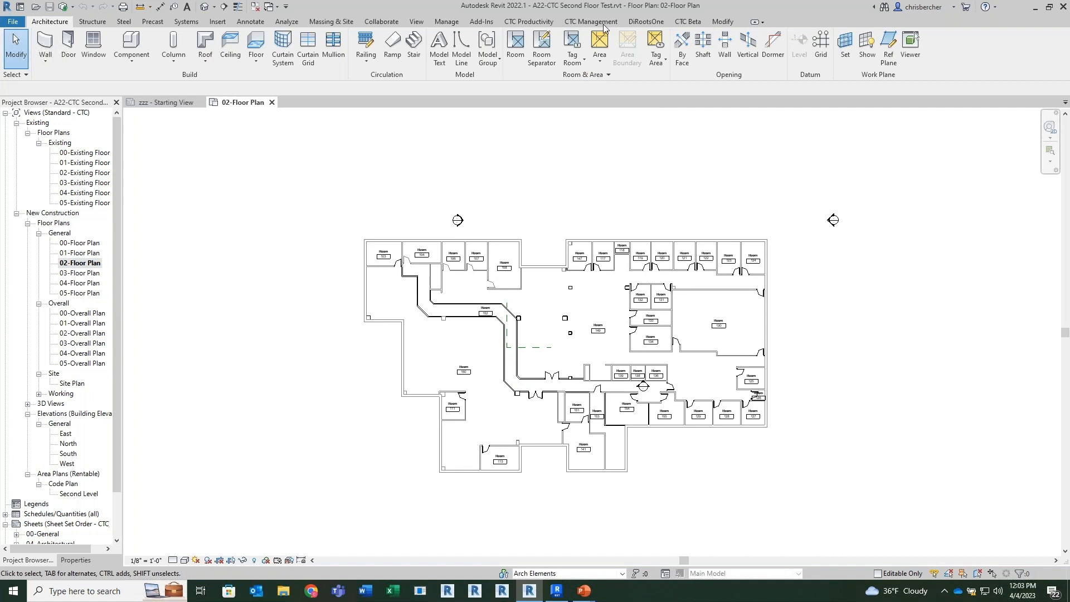
Step: Float the CTC BIM Project Suite tools over the drawing area and open the free Renumbering tool
{"action": "left_click", "coordinate": [543, 22]}
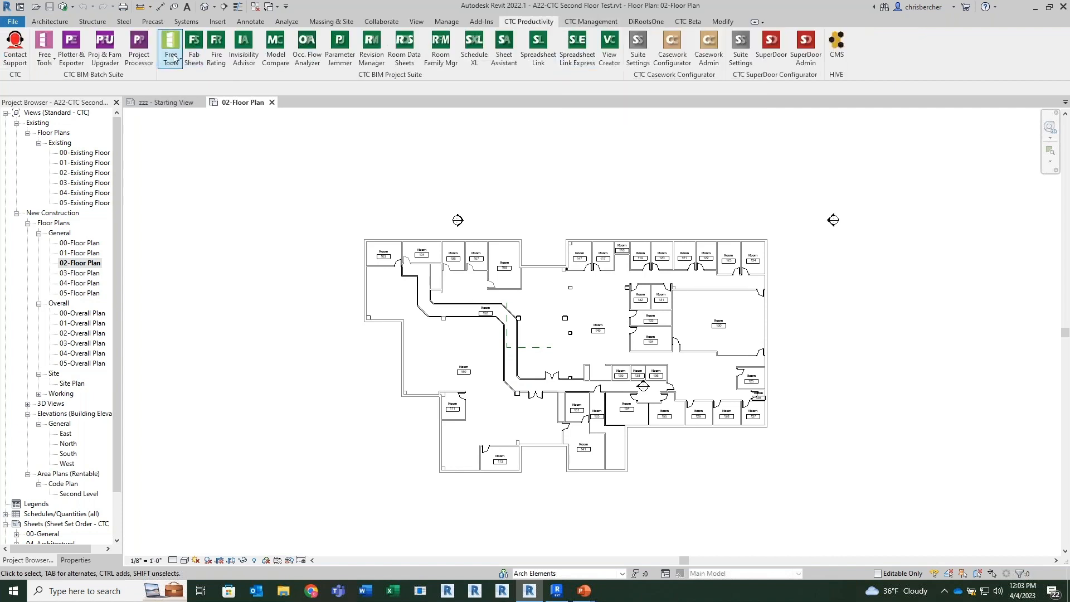
{"action": "mouse_move", "coordinate": [254, 76]}
{"action": "left_mouse_down"}
{"action": "mouse_move", "coordinate": [421, 163]}
{"action": "mouse_move", "coordinate": [410, 161]}
{"action": "left_mouse_up"}
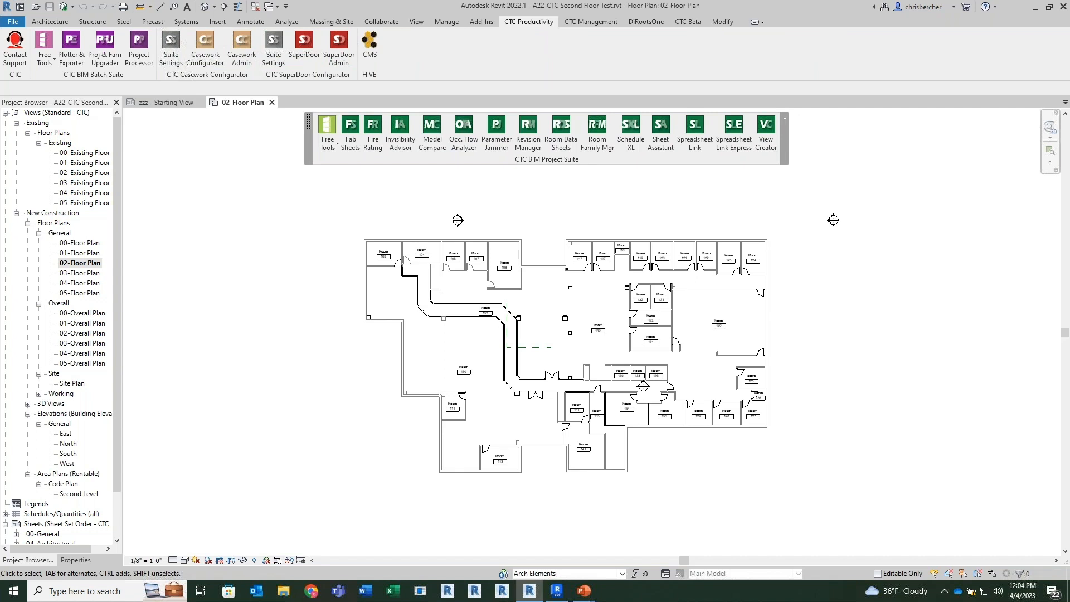
{"action": "left_click", "coordinate": [331, 147]}
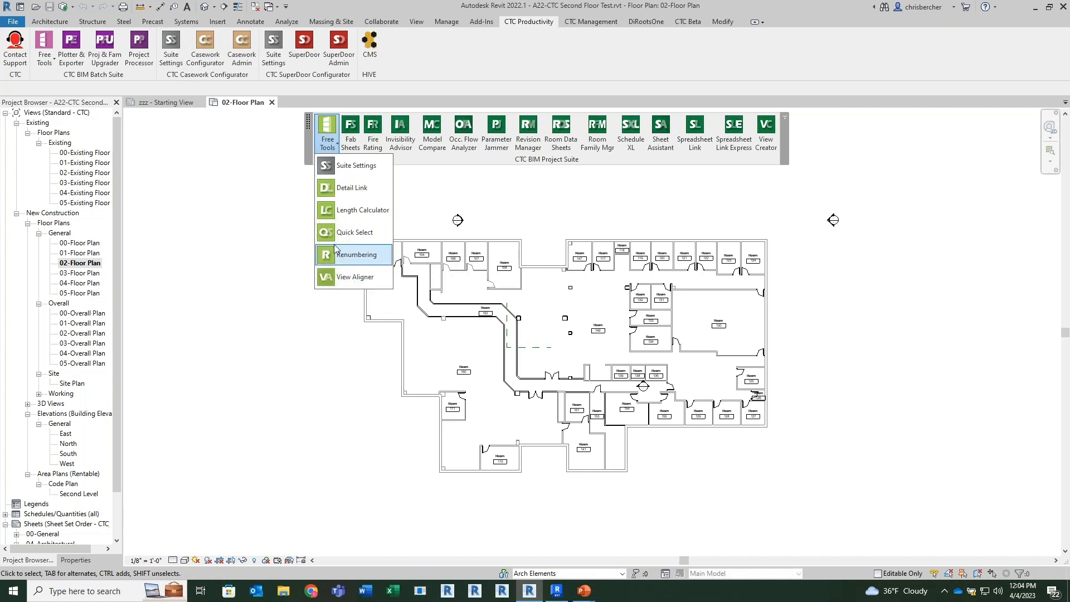
{"action": "left_click", "coordinate": [361, 260]}
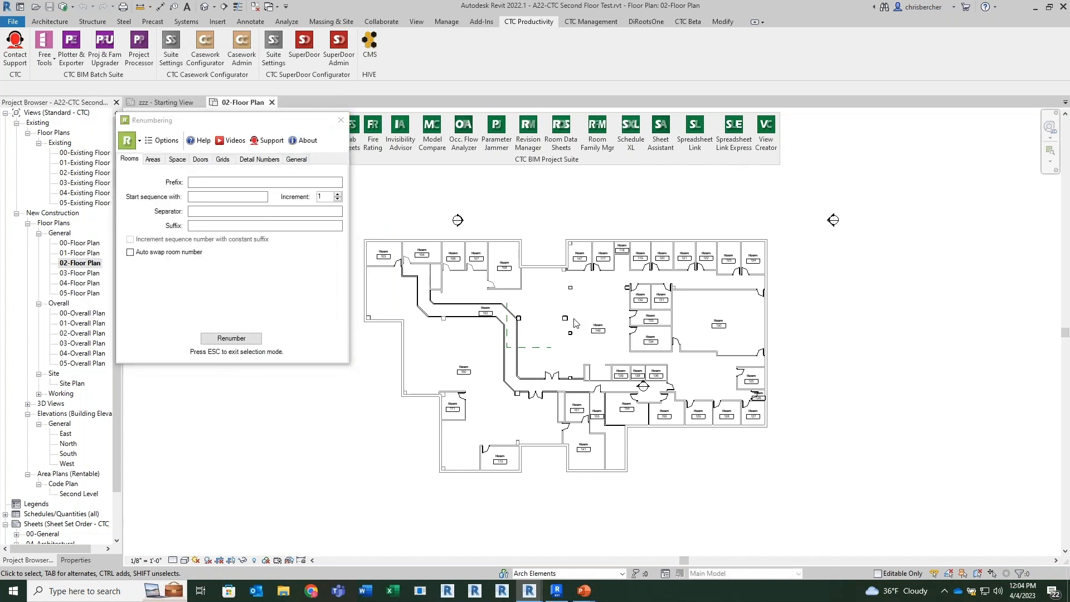
Step: Review the existing room numbers on the plan and in the Room Schedule, returning to the 02-Floor Plan view
{"action": "middle_click_drag", "start_coordinate": [502, 394], "coordinate": [540, 389]}
{"action": "scroll", "coordinate": [540, 389], "scroll_direction": "up", "scroll_amount": 3}
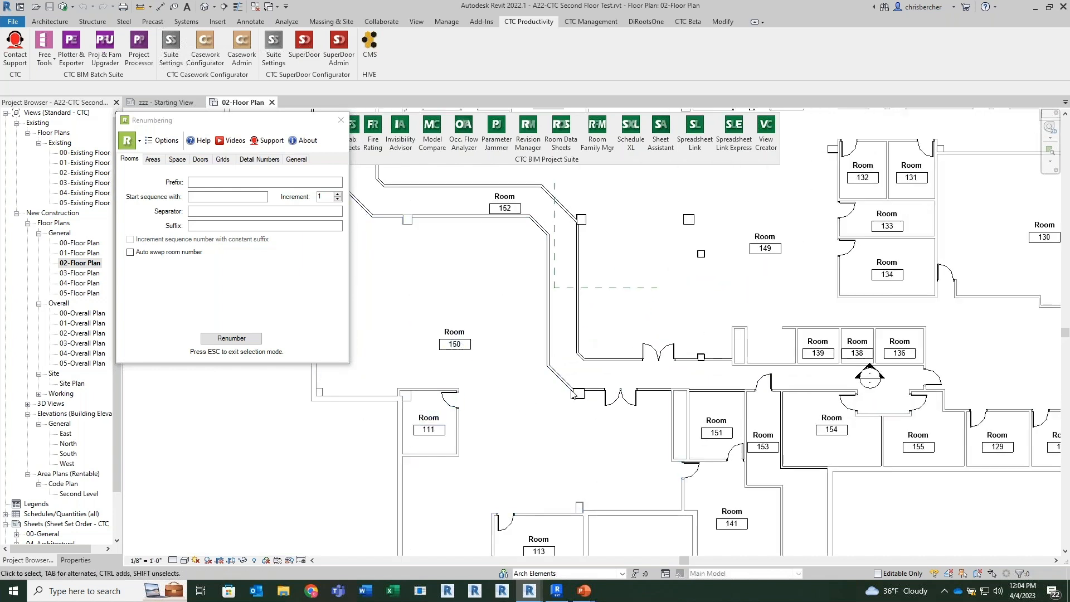
{"action": "middle_click_drag", "start_coordinate": [766, 427], "coordinate": [688, 312]}
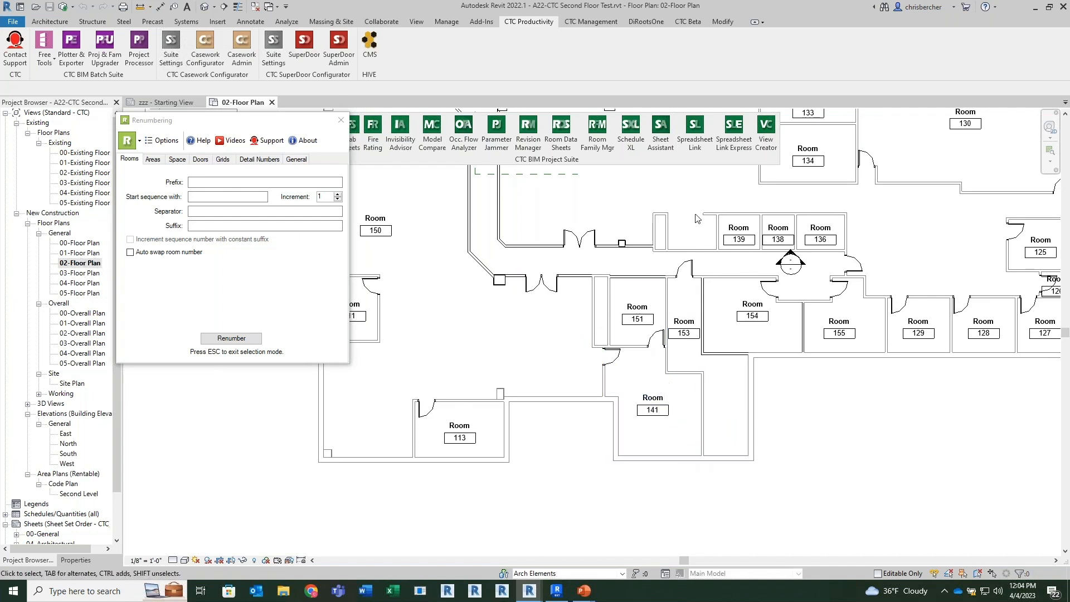
{"action": "middle_click_drag", "start_coordinate": [811, 388], "coordinate": [741, 390]}
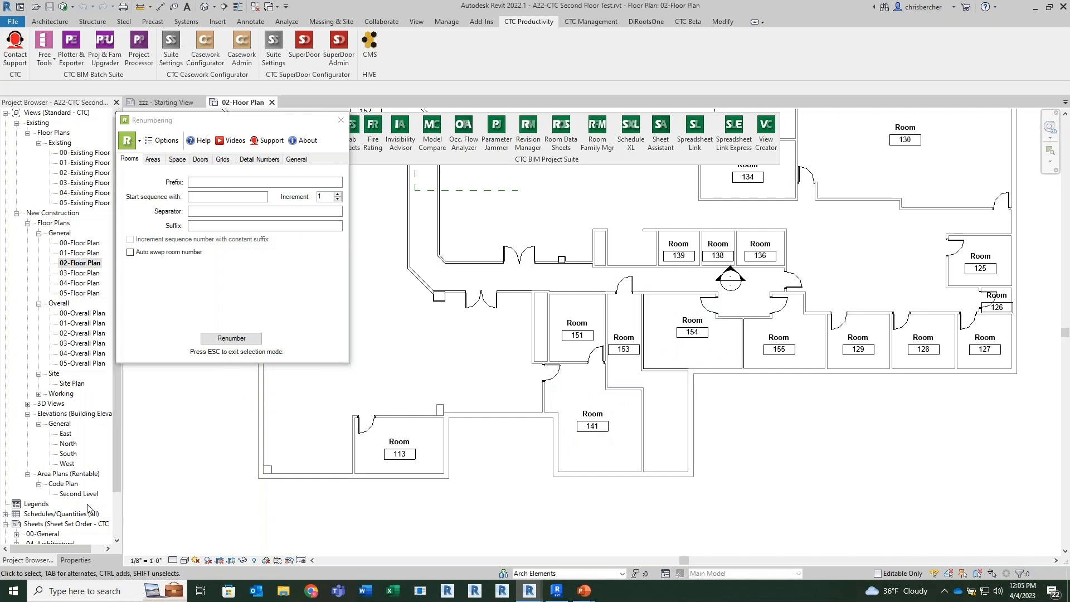
{"action": "double_click", "coordinate": [42, 516]}
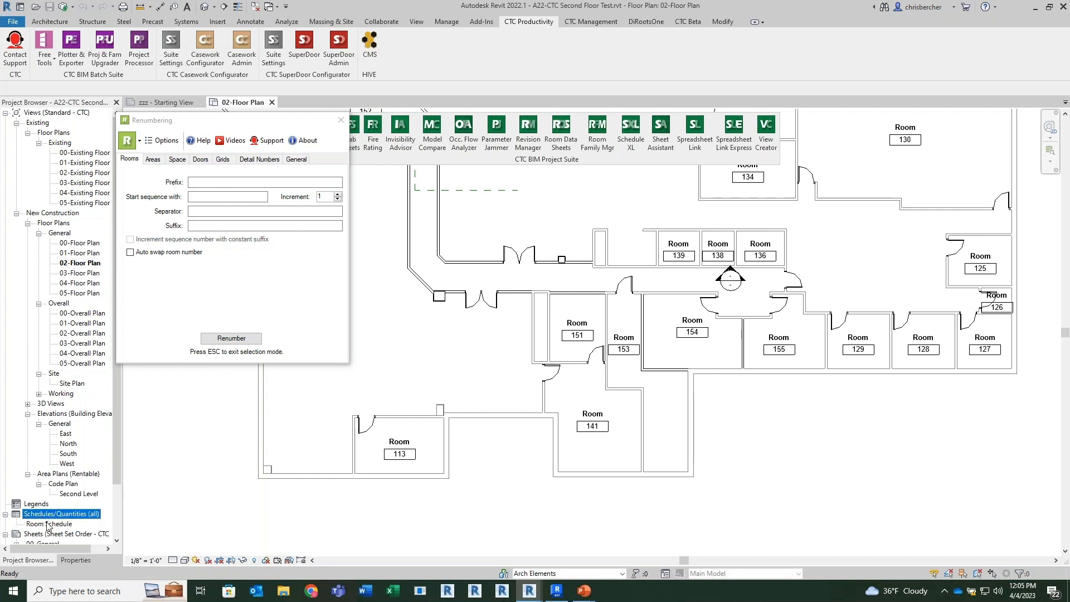
{"action": "double_click", "coordinate": [49, 524]}
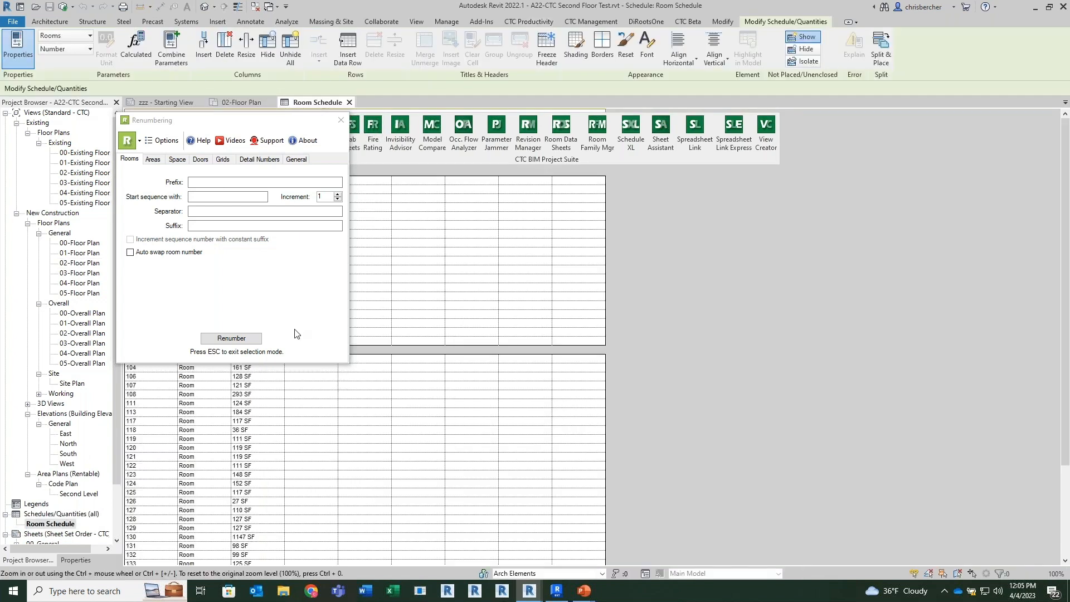
{"action": "left_click_drag", "start_coordinate": [245, 121], "coordinate": [500, 149]}
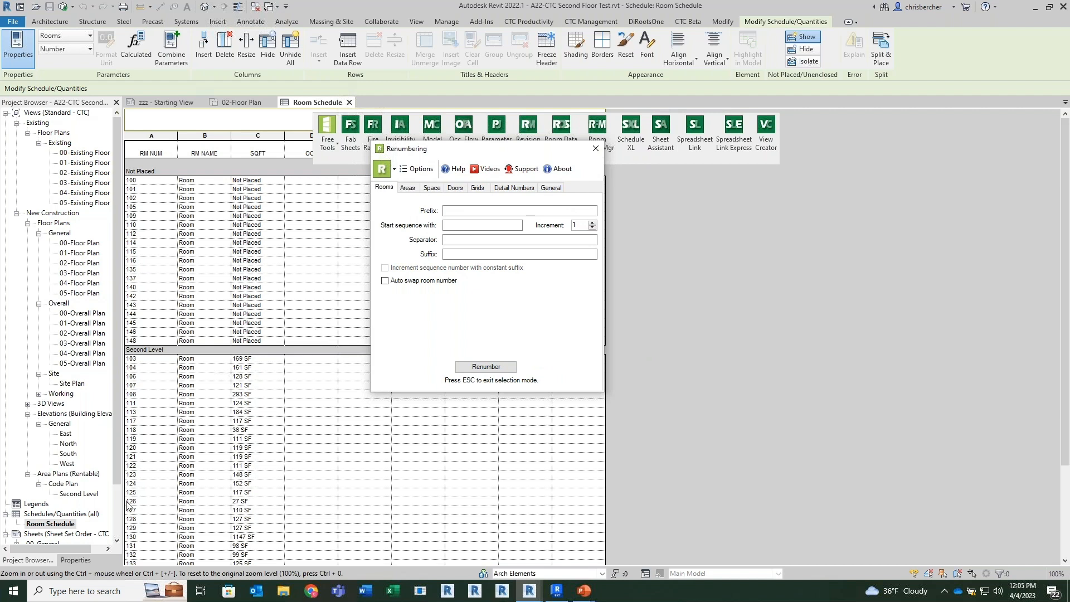
{"action": "left_click", "coordinate": [74, 560]}
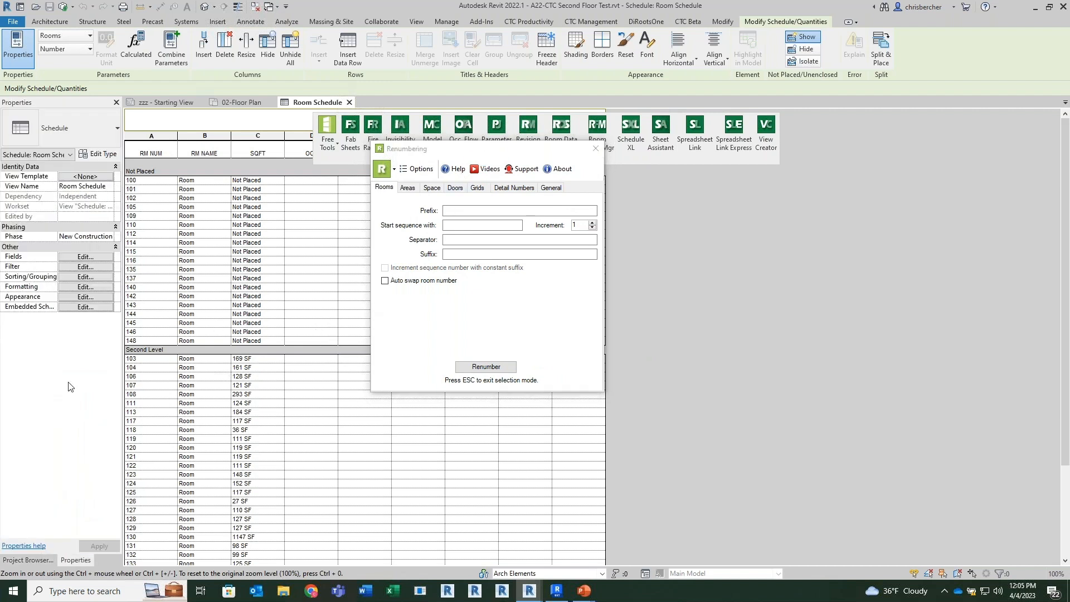
{"action": "left_click", "coordinate": [263, 106]}
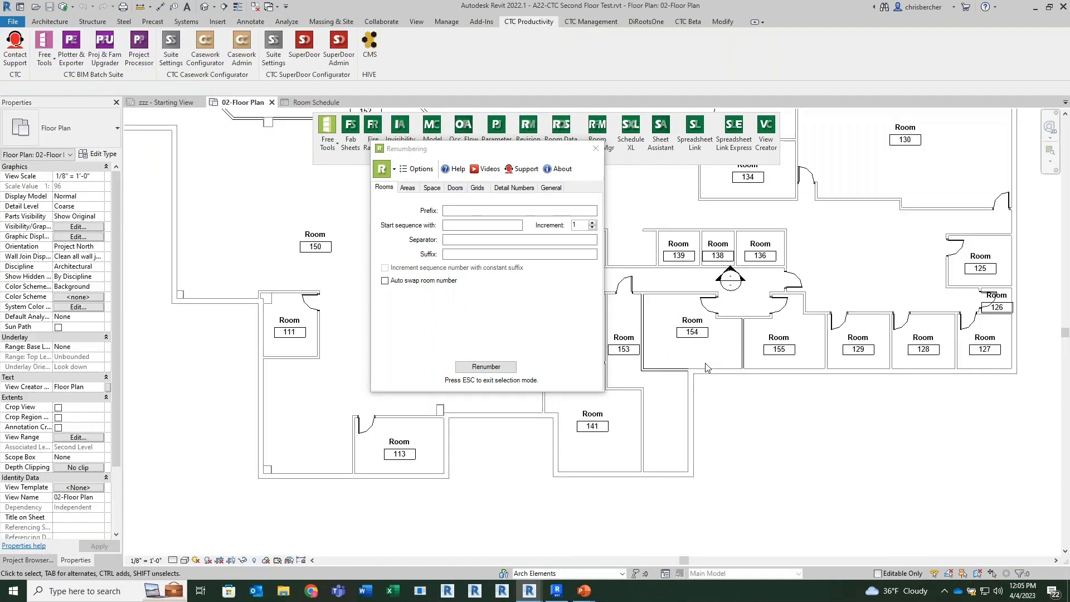
Step: Clear the room 154 tag selection and place the Renumbering dialog clear of the rooms along the plan's south side
{"action": "left_click", "coordinate": [694, 334]}
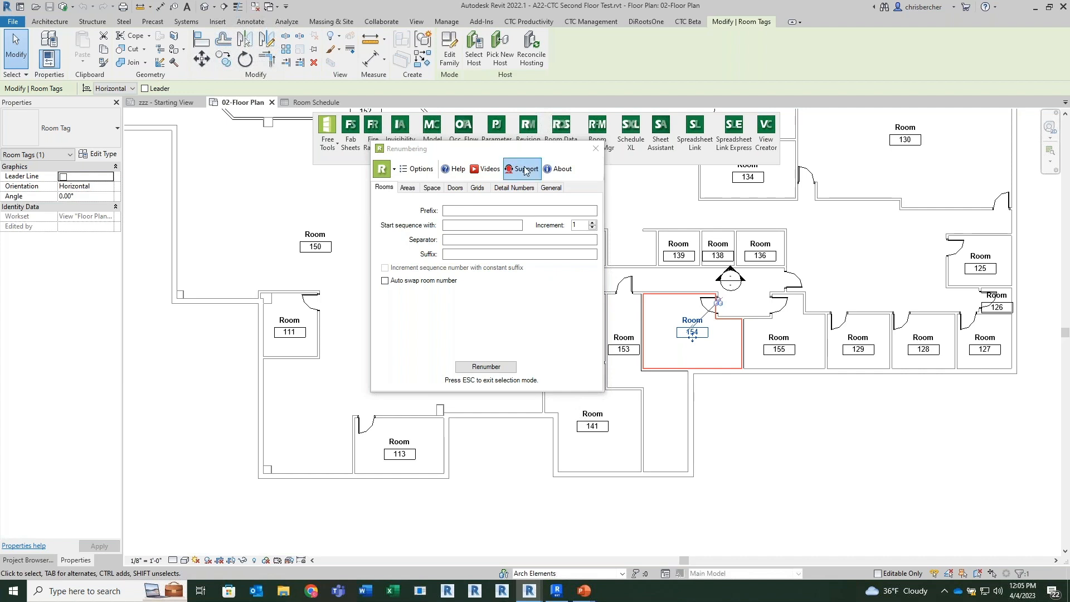
{"action": "left_click_drag", "start_coordinate": [524, 151], "coordinate": [341, 164]}
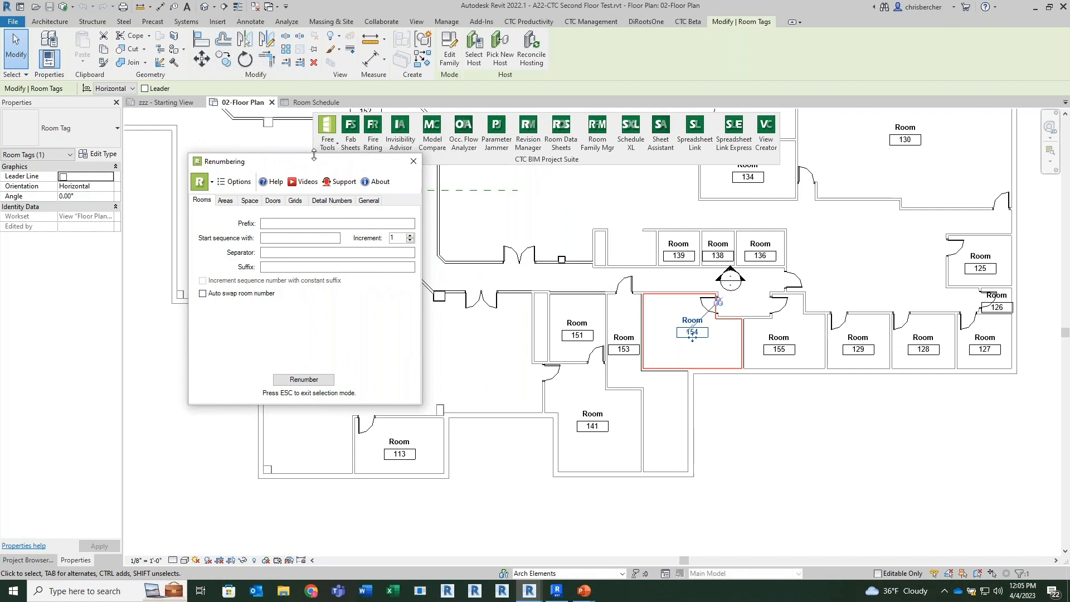
{"action": "left_click_drag", "start_coordinate": [320, 162], "coordinate": [218, 174]}
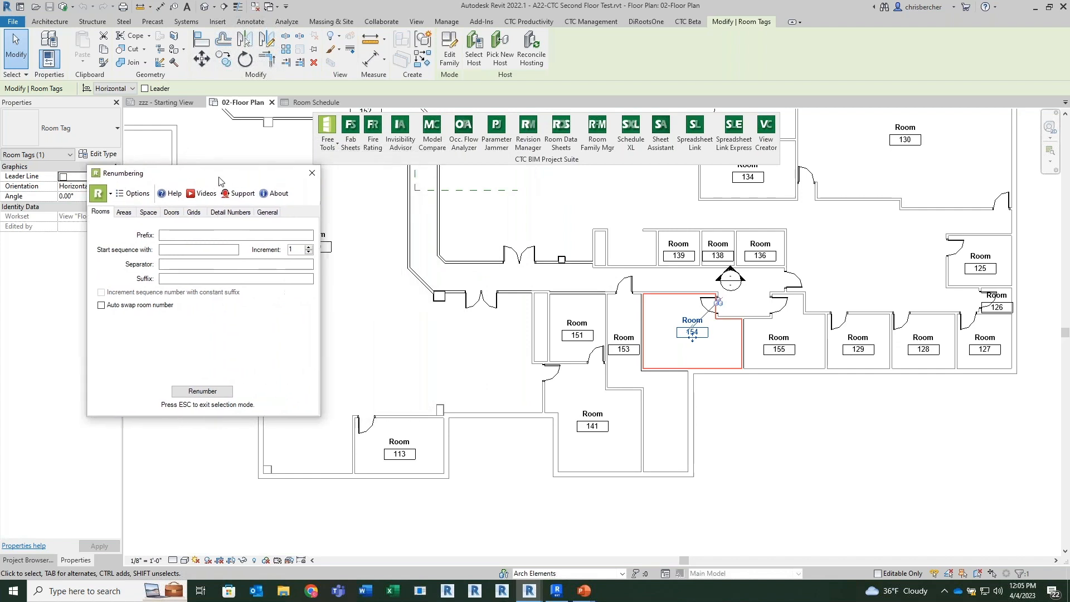
{"action": "left_click", "coordinate": [537, 223]}
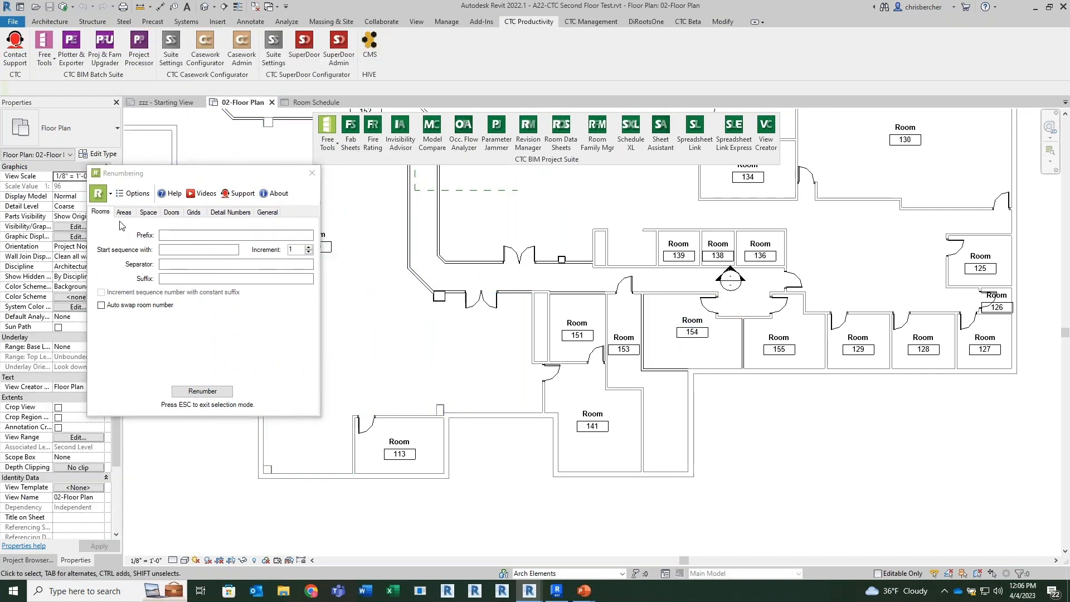
{"action": "left_click_drag", "start_coordinate": [166, 179], "coordinate": [339, 175]}
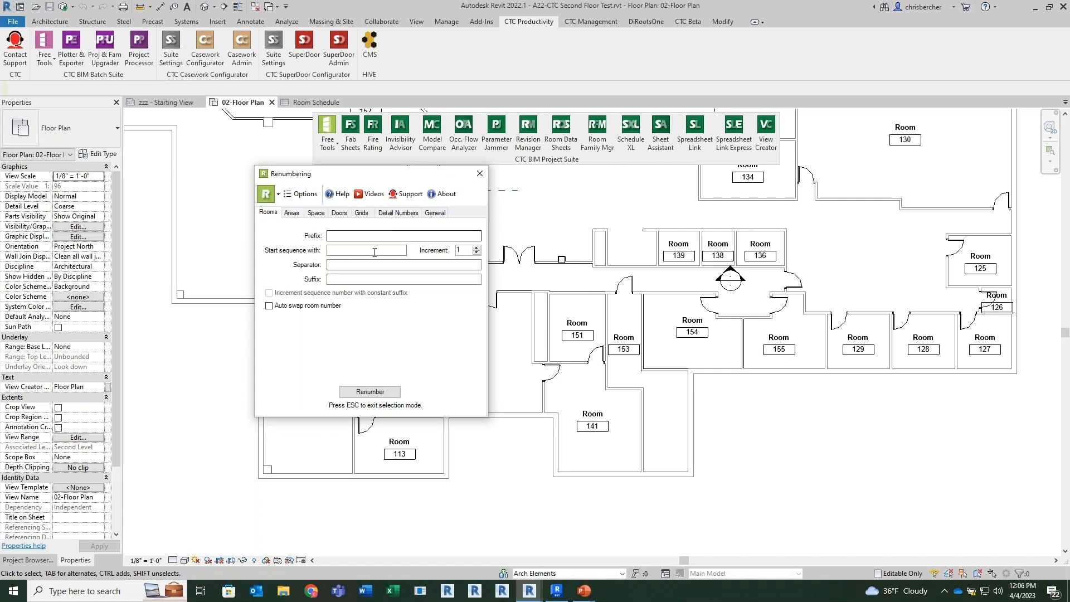
{"action": "left_click_drag", "start_coordinate": [398, 178], "coordinate": [312, 132]}
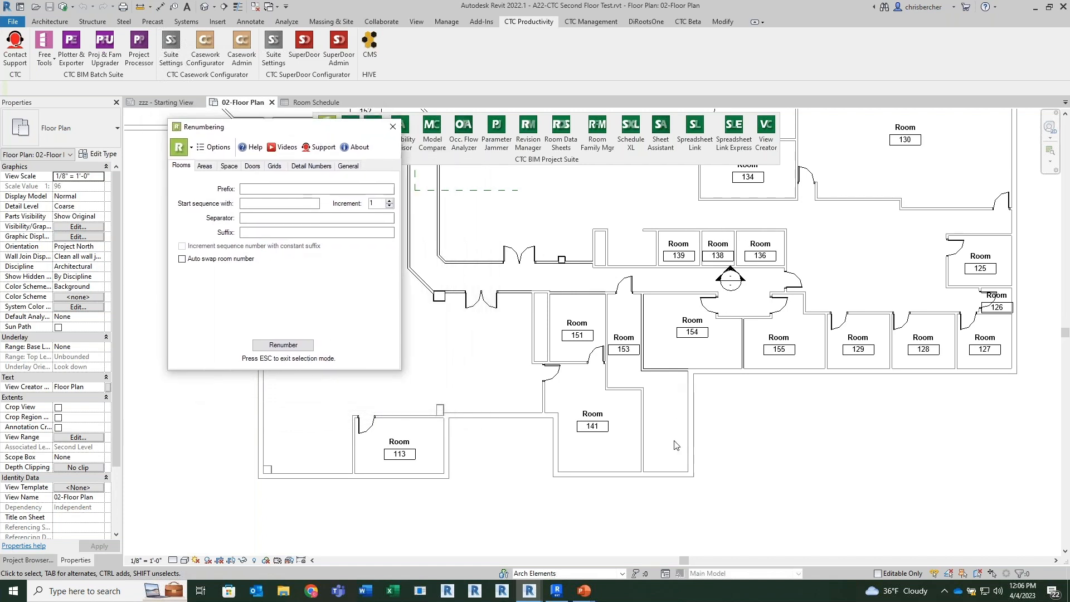
Step: Select room 153 and examine the rooms around it to work out the renumbering route
{"action": "left_click", "coordinate": [675, 416]}
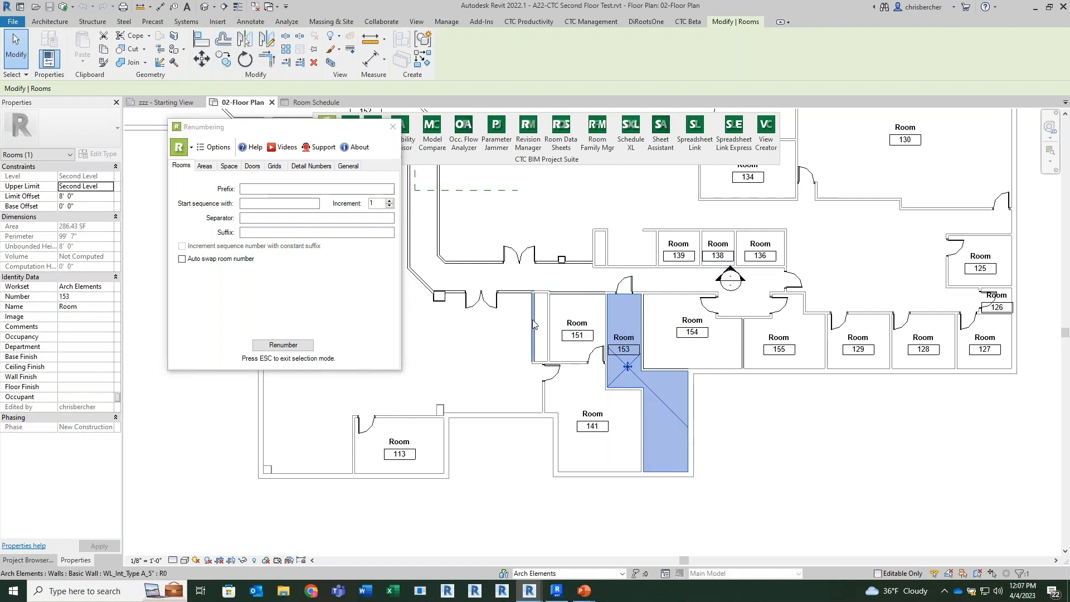
{"action": "middle_click_drag", "start_coordinate": [645, 277], "coordinate": [806, 378]}
{"action": "scroll", "coordinate": [804, 379], "scroll_direction": "down", "scroll_amount": 1}
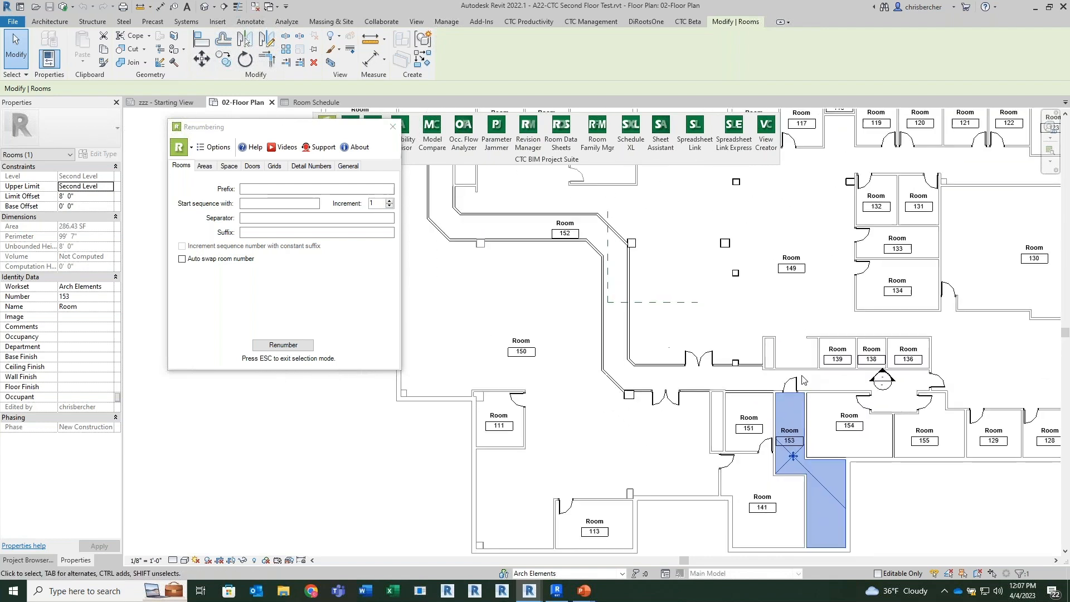
{"action": "scroll", "coordinate": [886, 265], "scroll_direction": "down", "scroll_amount": 1}
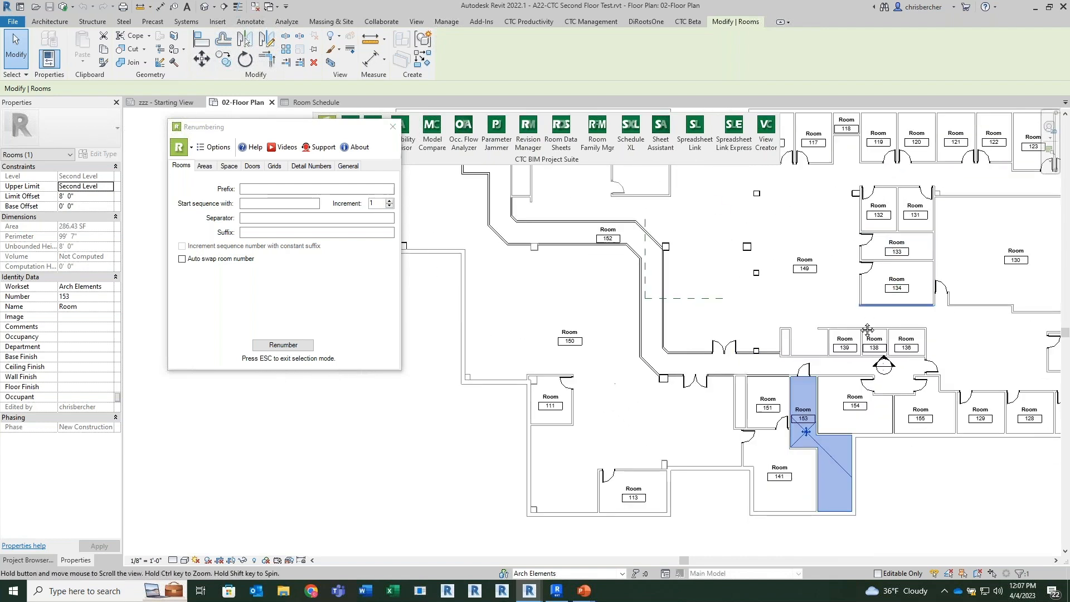
{"action": "middle_click_drag", "start_coordinate": [879, 311], "coordinate": [879, 363]}
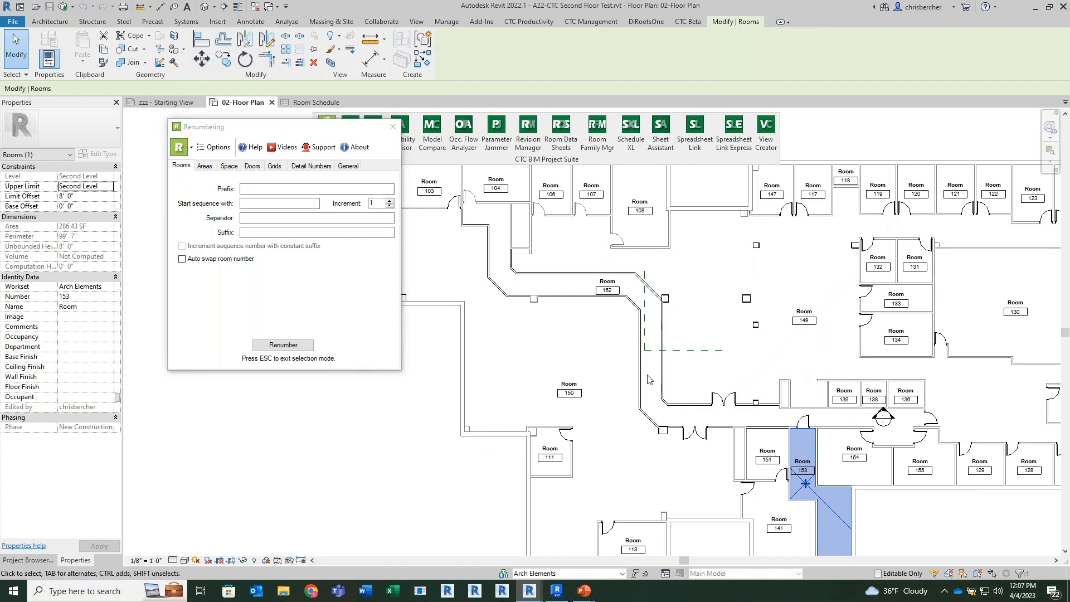
{"action": "middle_click_drag", "start_coordinate": [717, 319], "coordinate": [702, 267]}
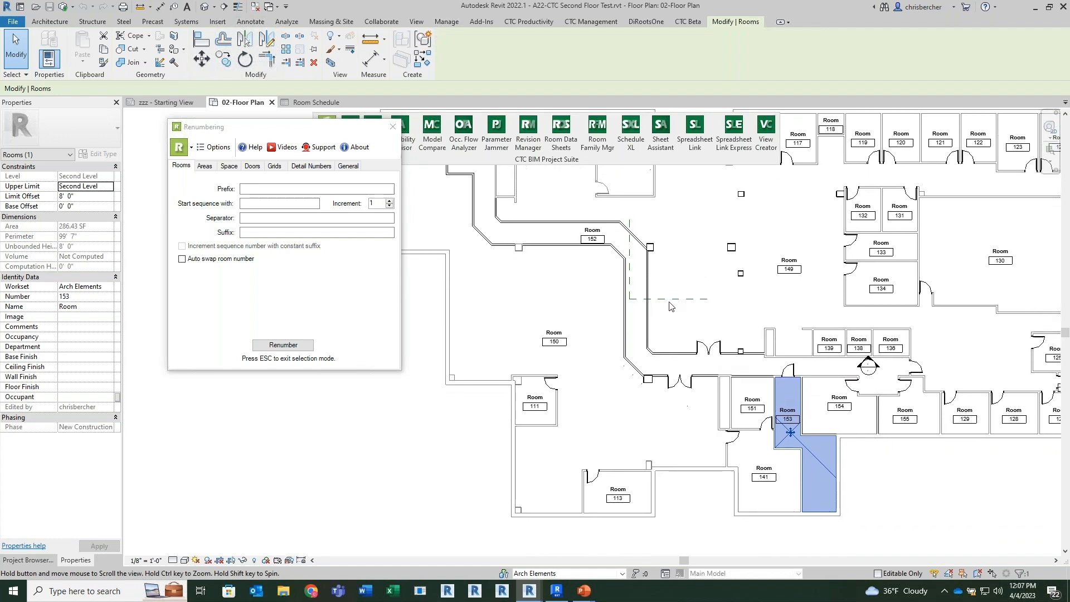
Step: Start renumbering rooms with the sequence starting at 200, an increment of 1, and Auto swap room number enabled
{"action": "left_click", "coordinate": [327, 283]}
{"action": "left_click", "coordinate": [269, 201]}
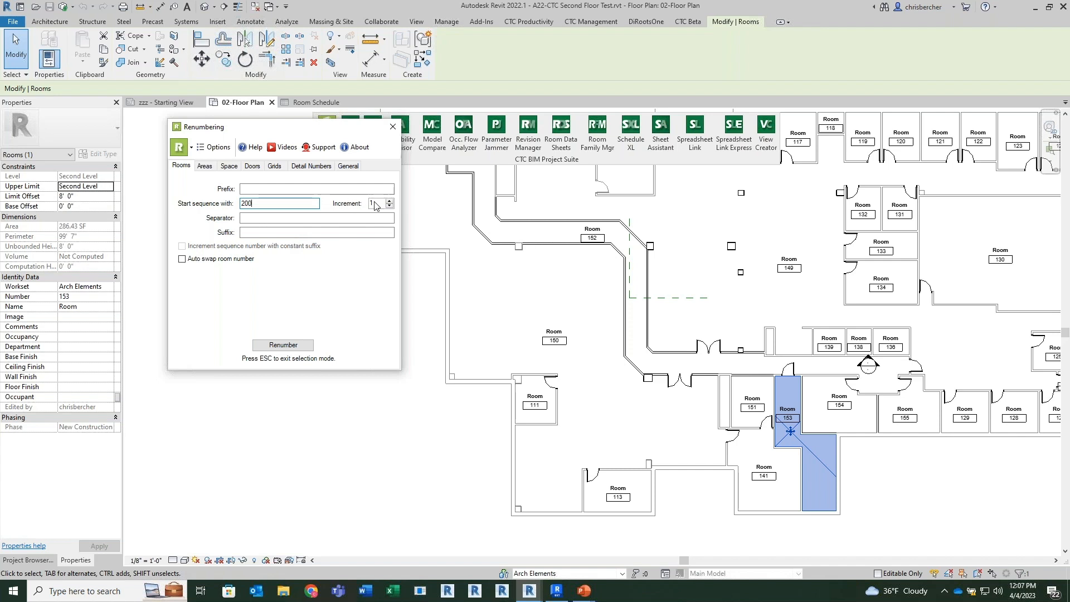
{"action": "key", "text": "Tab"}
{"action": "left_click", "coordinate": [285, 345]}
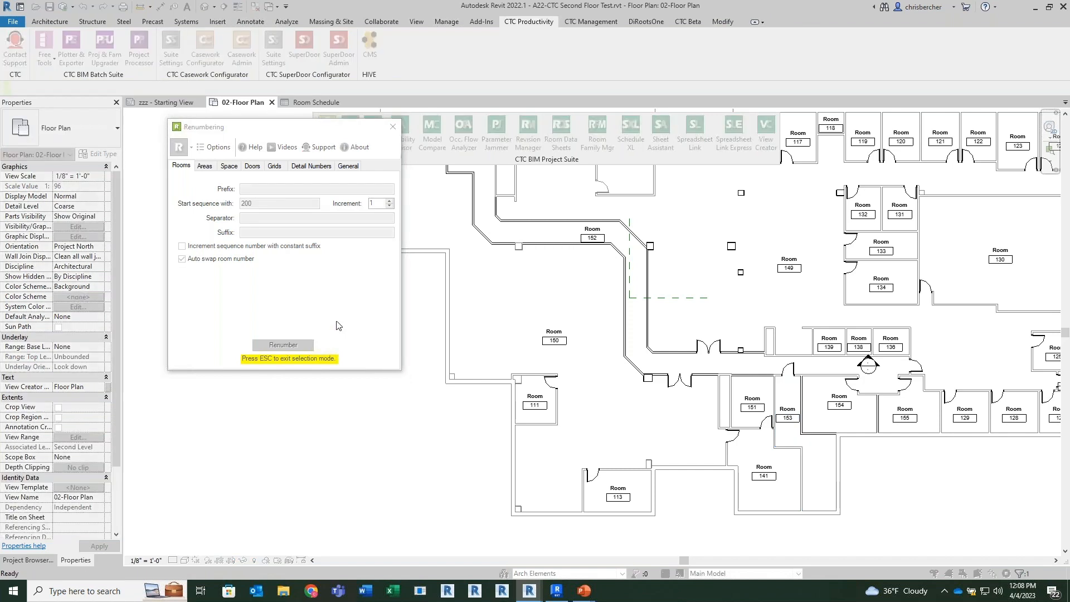
Step: Renumber rooms 153, 151, 141 and 113 in that order as 200, 201, 202 and 203
{"action": "middle_click_drag", "start_coordinate": [712, 454], "coordinate": [685, 404]}
{"action": "scroll", "coordinate": [760, 366], "scroll_direction": "up", "scroll_amount": 3}
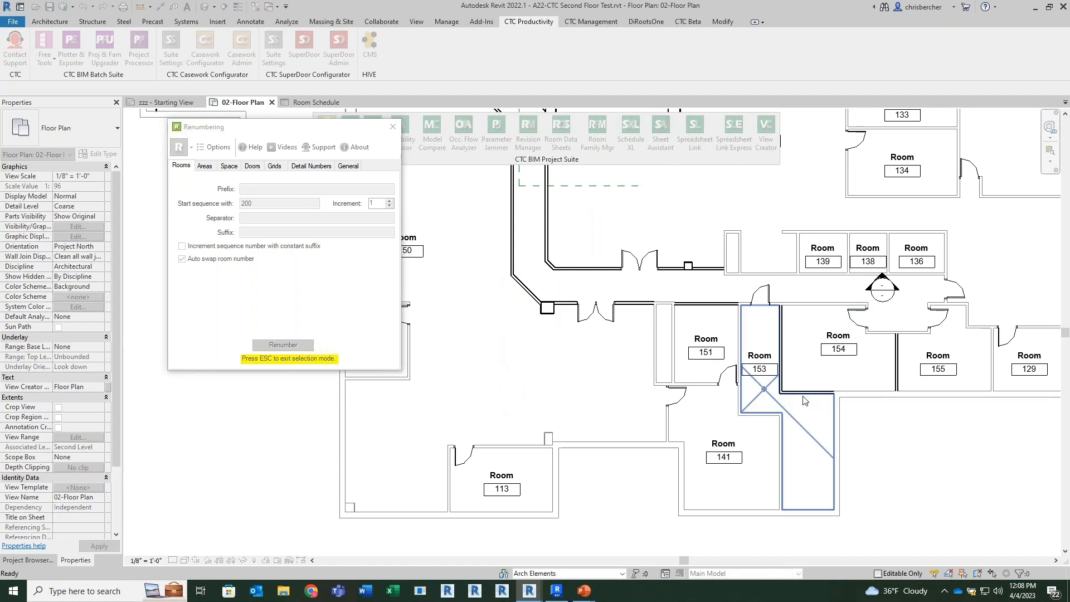
{"action": "left_click", "coordinate": [762, 393]}
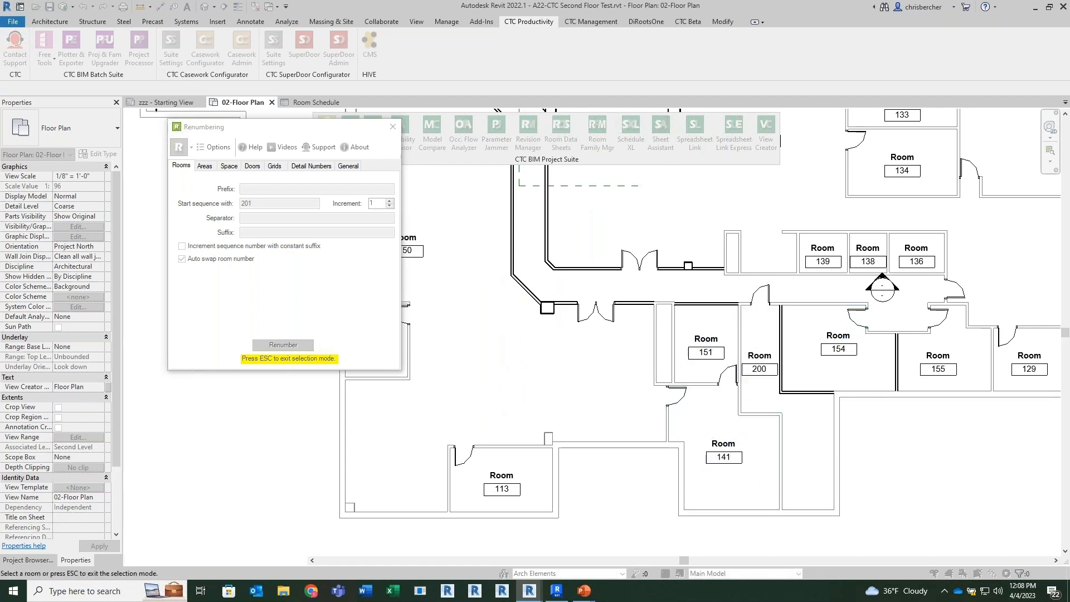
{"action": "left_click", "coordinate": [706, 344]}
{"action": "left_click", "coordinate": [722, 452]}
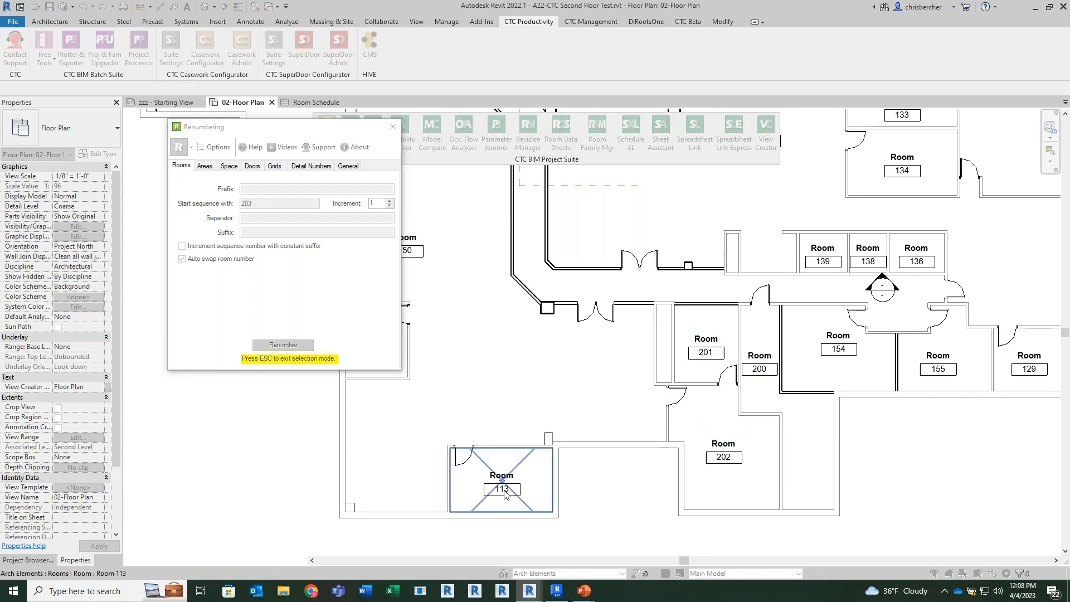
{"action": "left_click", "coordinate": [511, 484]}
Step: Renumber rooms 111 and 150 in that order as 204 and 205
{"action": "middle_click_drag", "start_coordinate": [375, 340], "coordinate": [448, 389]}
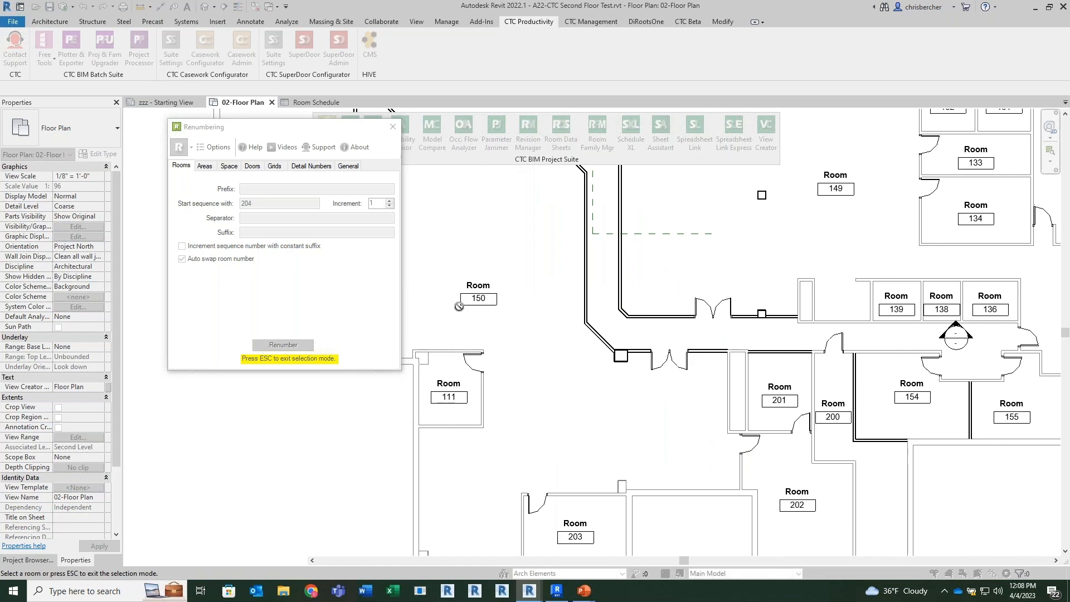
{"action": "left_click", "coordinate": [435, 405]}
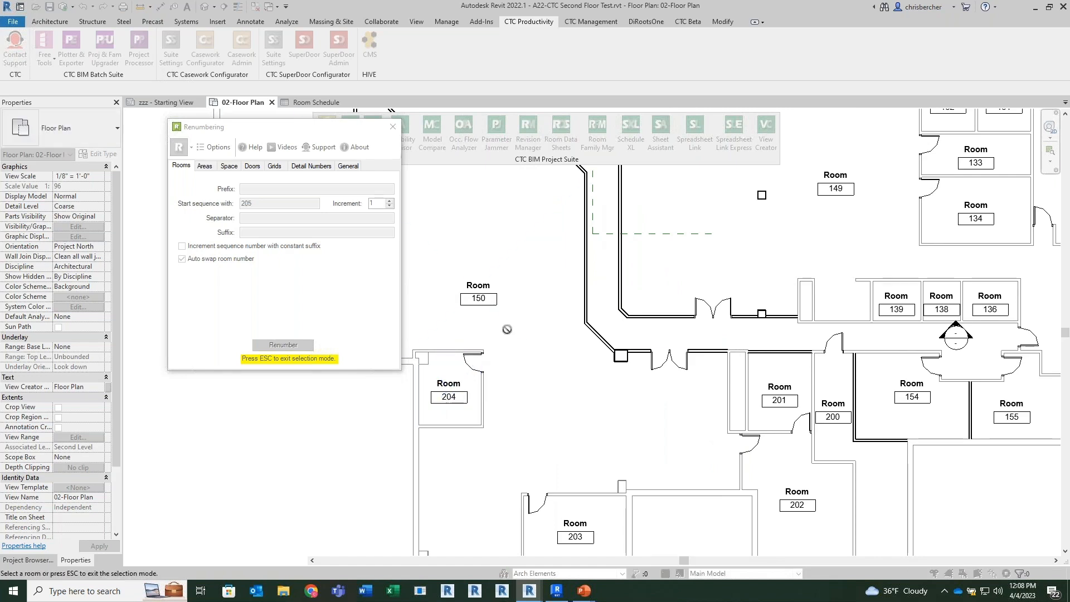
{"action": "left_click", "coordinate": [478, 299]}
Step: Renumber rooms 103, 152 and 104 in that order as 206, 207 and 208
{"action": "middle_click_drag", "start_coordinate": [622, 353], "coordinate": [813, 452]}
{"action": "middle_click_drag", "start_coordinate": [685, 314], "coordinate": [781, 409]}
{"action": "middle_click_drag", "start_coordinate": [648, 319], "coordinate": [626, 365]}
{"action": "left_click", "coordinate": [533, 226]}
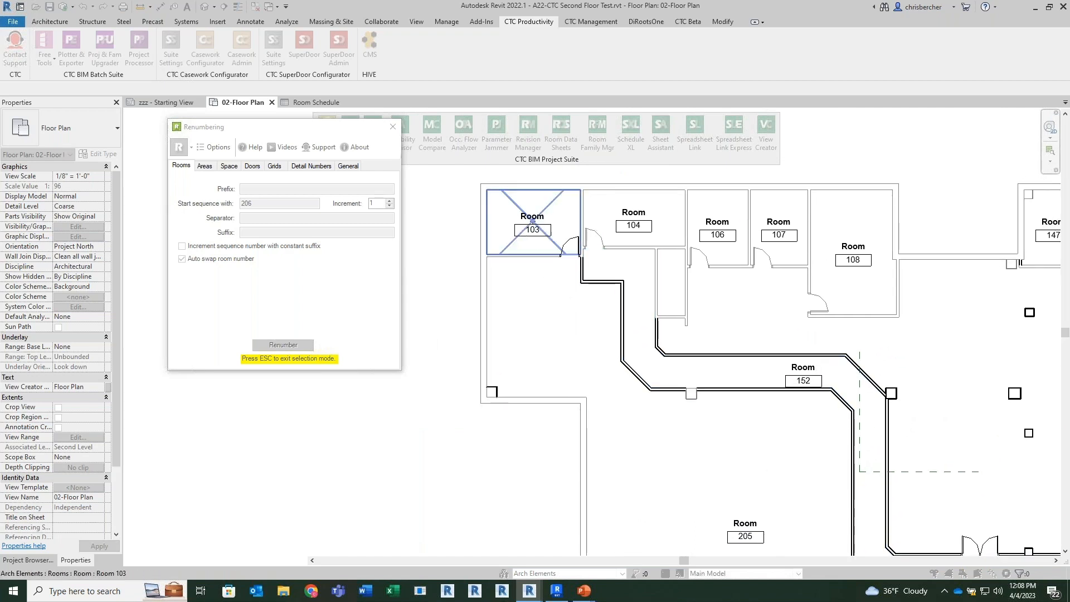
{"action": "left_click", "coordinate": [803, 379]}
{"action": "left_click", "coordinate": [658, 239]}
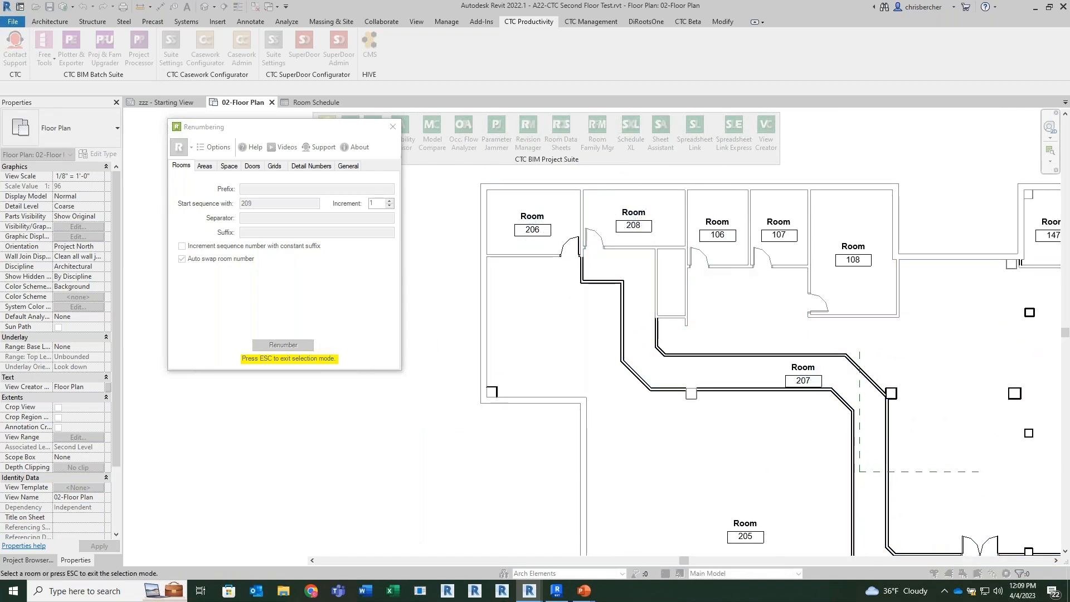
Step: Renumber rooms 106, 107 and 108 in that order as 209, 210 and 211
{"action": "left_click", "coordinate": [716, 245]}
{"action": "left_click", "coordinate": [780, 246]}
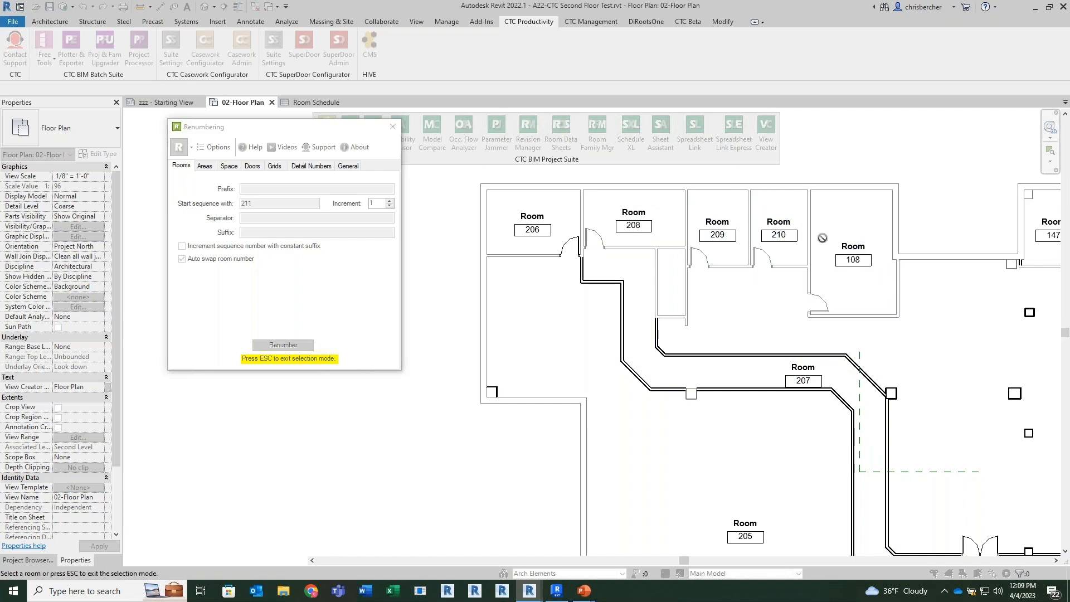
{"action": "left_click", "coordinate": [839, 236]}
Step: Restart the renumbering sequence at 200 and renumber the large open room 205 as 200
{"action": "middle_click_drag", "start_coordinate": [898, 342], "coordinate": [669, 378]}
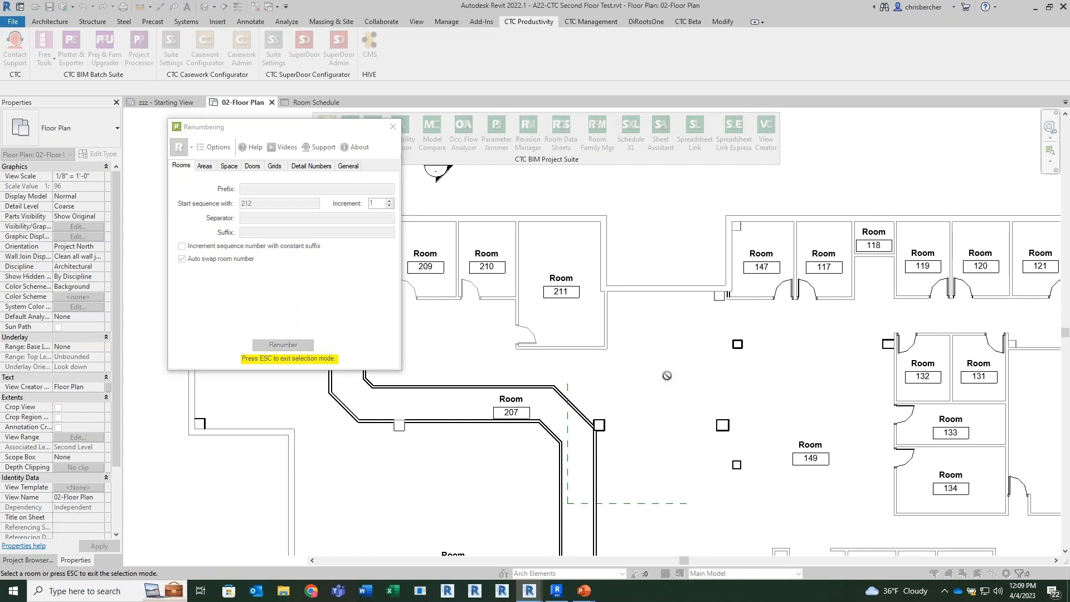
{"action": "middle_click_drag", "start_coordinate": [650, 427], "coordinate": [738, 249]}
{"action": "scroll", "coordinate": [739, 249], "scroll_direction": "down", "scroll_amount": 1}
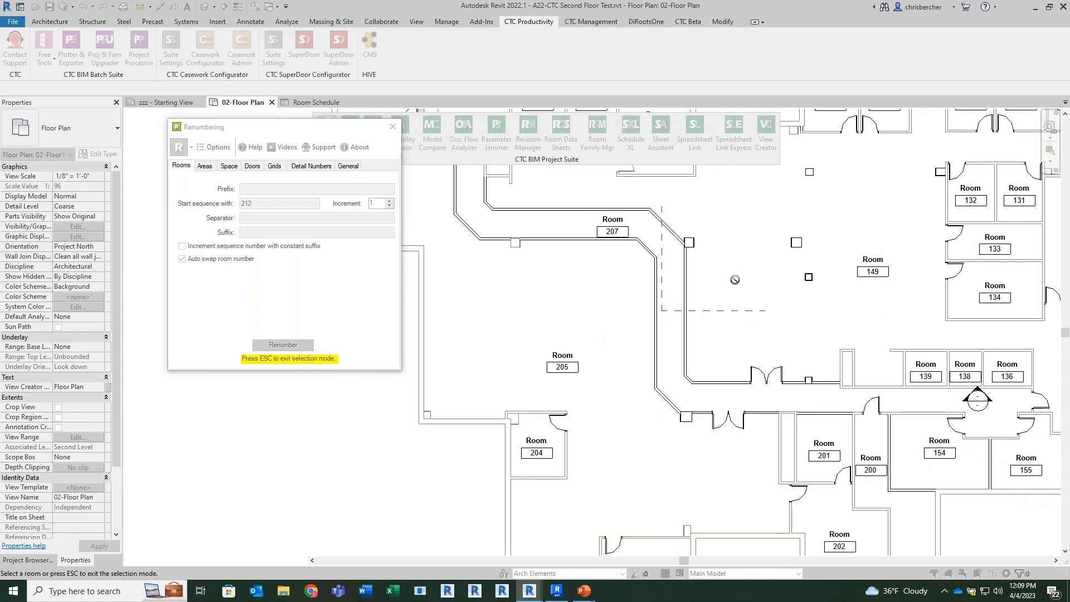
{"action": "scroll", "coordinate": [735, 279], "scroll_direction": "down", "scroll_amount": 1}
{"action": "middle_click_drag", "start_coordinate": [687, 320], "coordinate": [743, 324]}
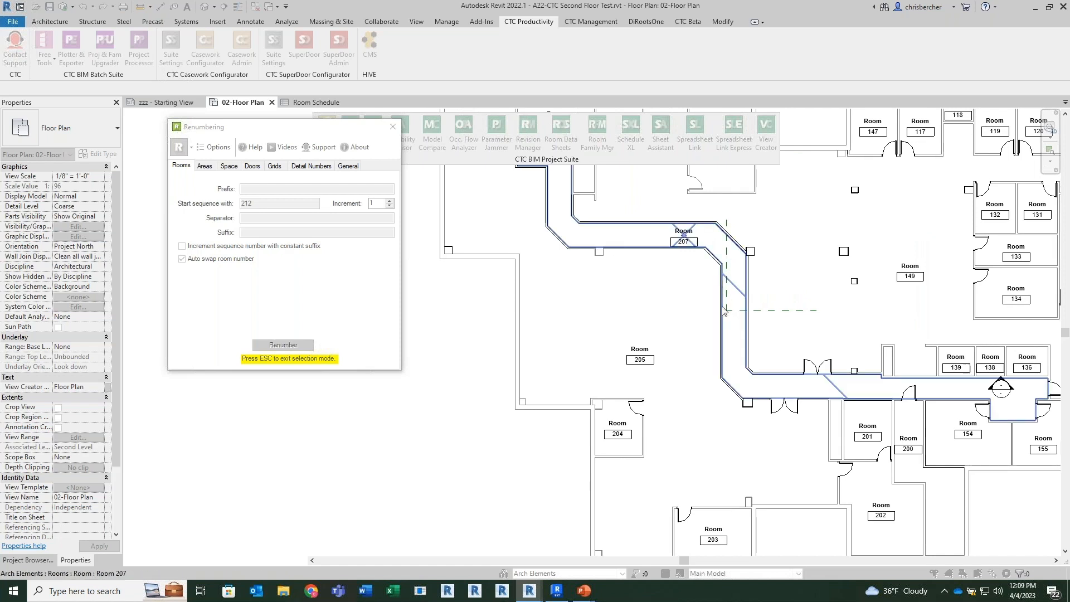
{"action": "key", "text": "Escape"}
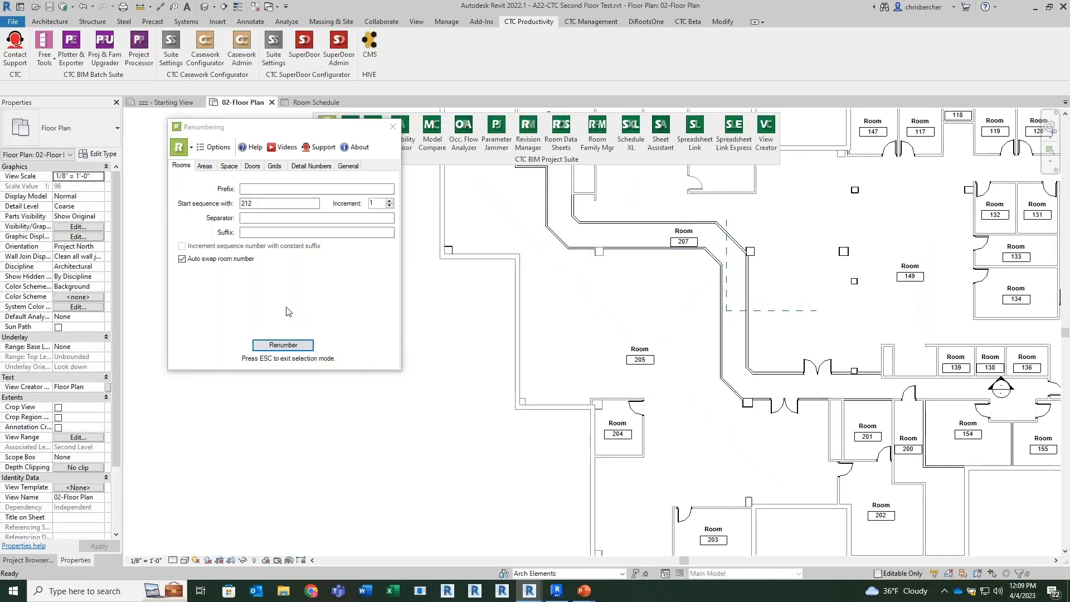
{"action": "left_click_drag", "start_coordinate": [260, 204], "coordinate": [171, 195]}
{"action": "type", "text": "200"}
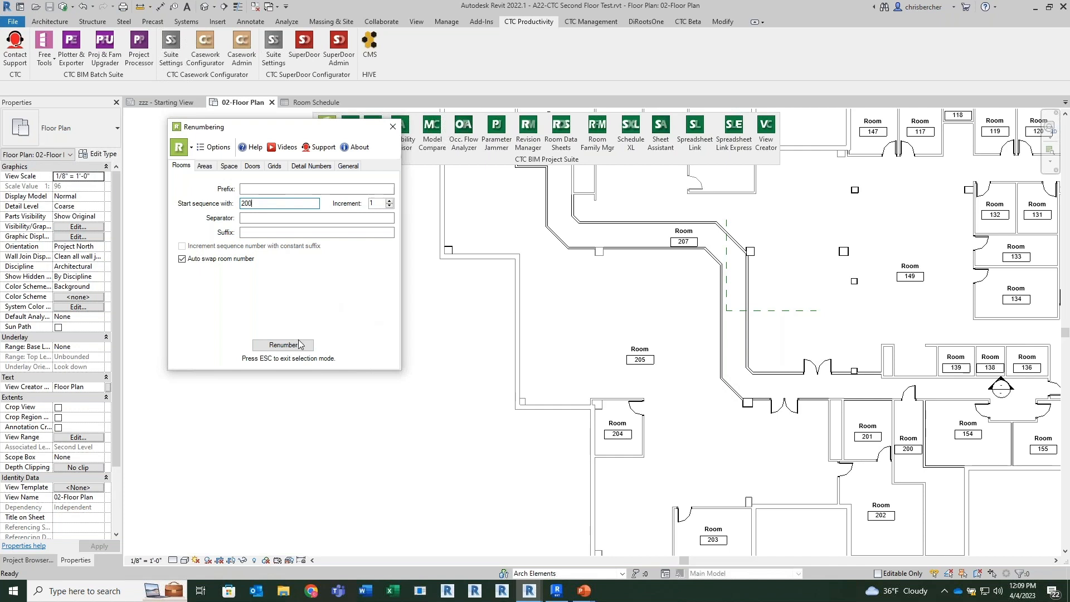
{"action": "left_click", "coordinate": [299, 344]}
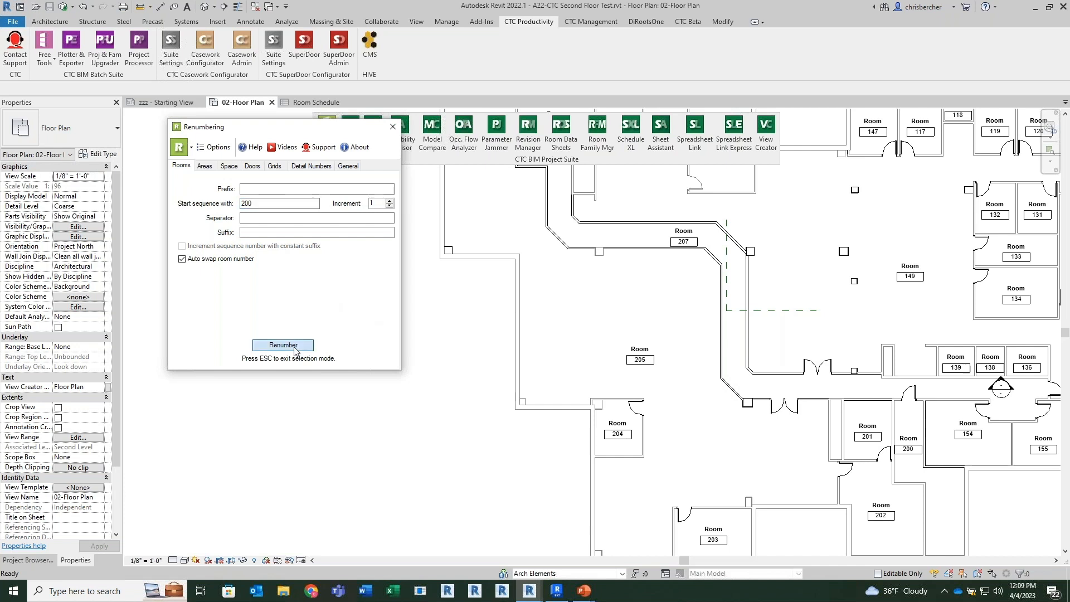
{"action": "left_click", "coordinate": [670, 328]}
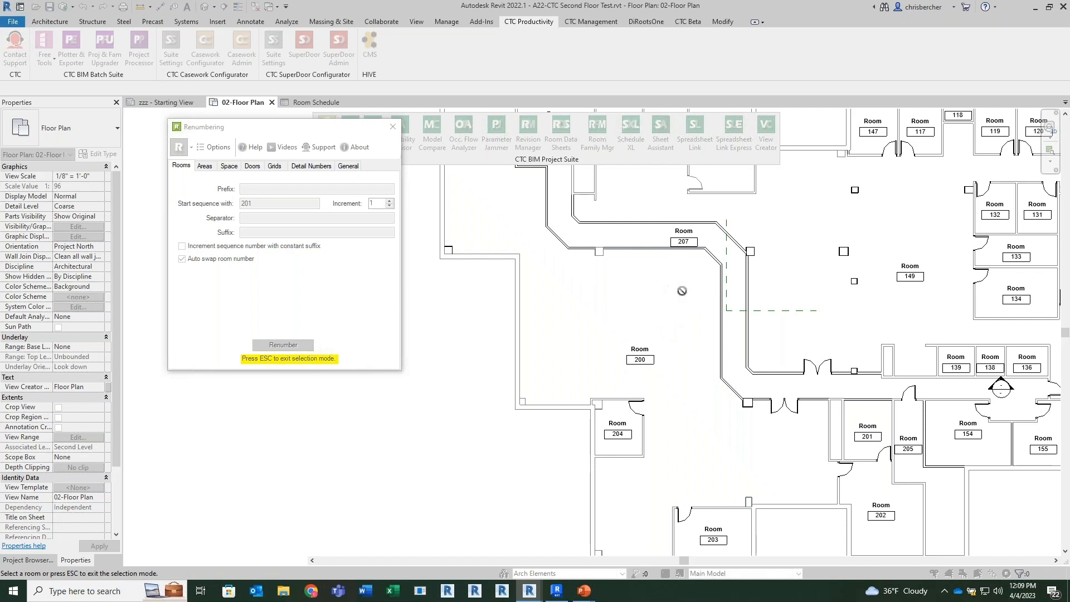
Step: Continue the sequence through rooms 201 and 202, and renumber the northwest corner room 206 as 203
{"action": "scroll", "coordinate": [897, 445], "scroll_direction": "up", "scroll_amount": 2}
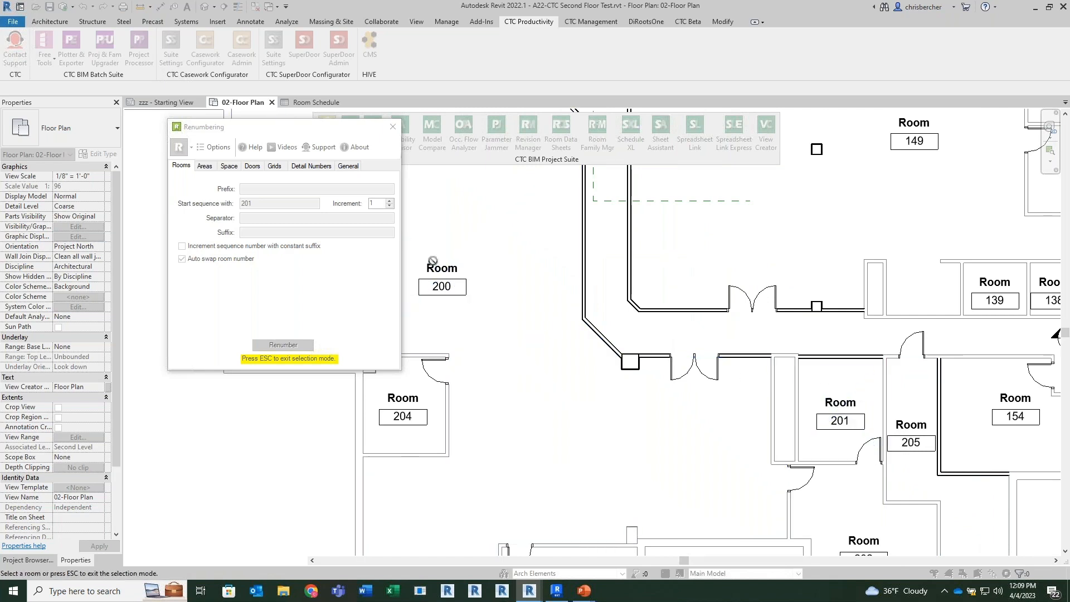
{"action": "scroll", "coordinate": [552, 335], "scroll_direction": "down", "scroll_amount": 2}
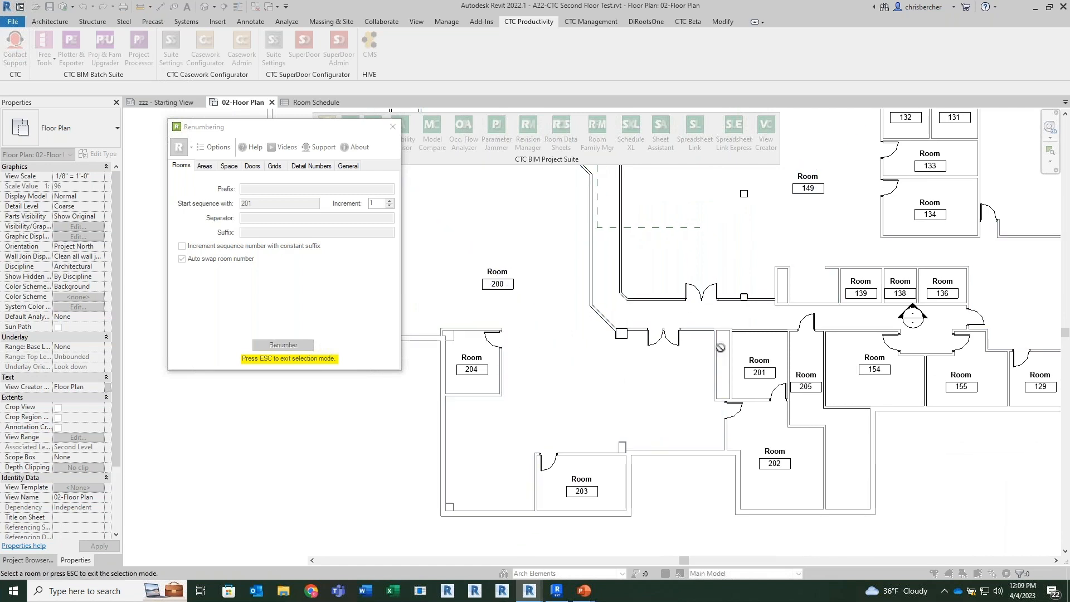
{"action": "left_click", "coordinate": [756, 361]}
{"action": "left_click", "coordinate": [772, 455]}
{"action": "middle_click_drag", "start_coordinate": [493, 278], "coordinate": [694, 511]}
{"action": "left_click", "coordinate": [527, 261]}
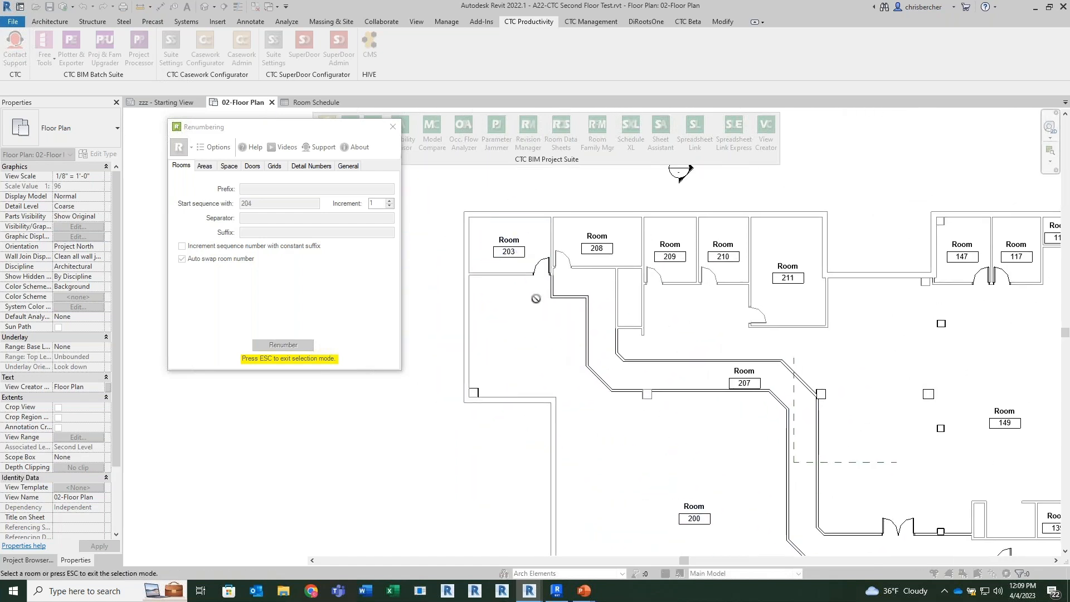
Step: Continue the sequence with room 204, renumber the room 206 on the plan's south side as 205, and end the room selection
{"action": "middle_click_drag", "start_coordinate": [722, 501], "coordinate": [658, 219]}
{"action": "middle_click_drag", "start_coordinate": [679, 392], "coordinate": [708, 431]}
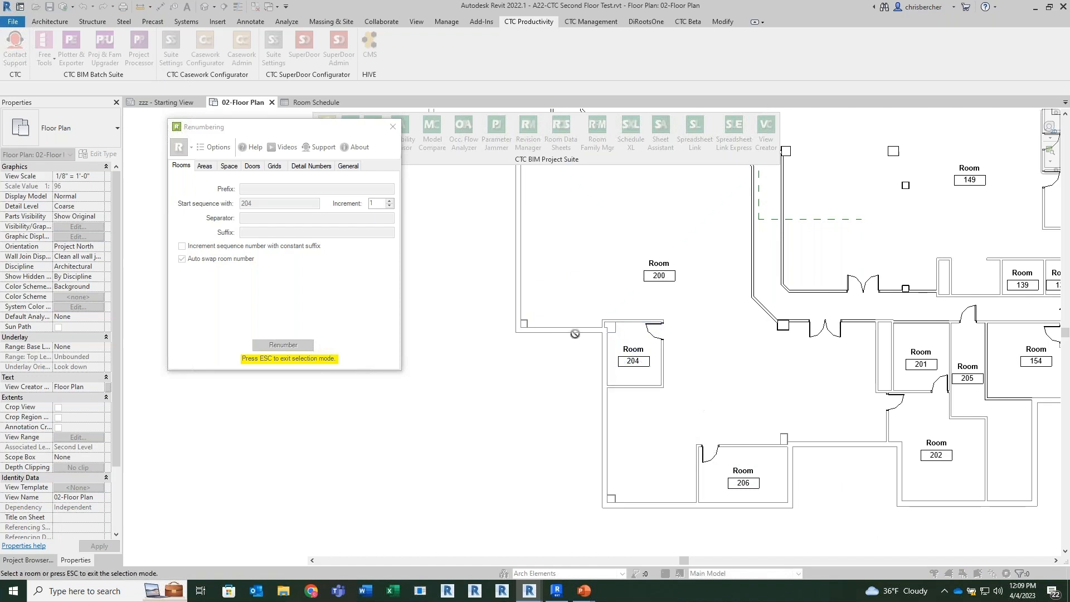
{"action": "left_click", "coordinate": [627, 384]}
{"action": "middle_click_drag", "start_coordinate": [714, 394], "coordinate": [717, 463]}
{"action": "middle_click_drag", "start_coordinate": [702, 333], "coordinate": [738, 467]}
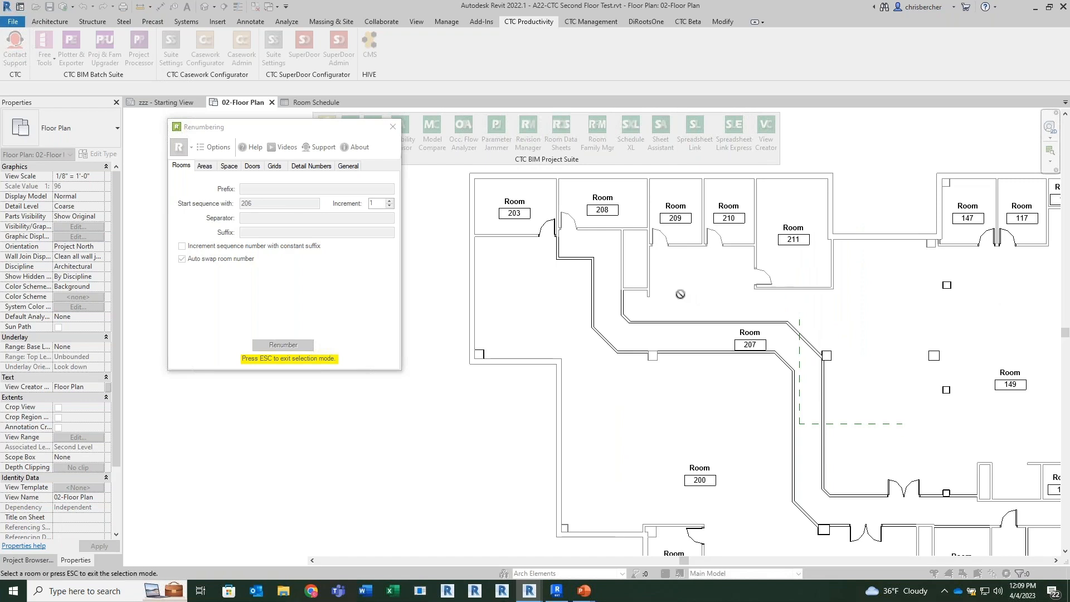
{"action": "key", "text": "Escape"}
Step: Restart the renumbering sequence at 210 and renumber the large central room 149 as 210
{"action": "middle_click_drag", "start_coordinate": [691, 337], "coordinate": [613, 320]}
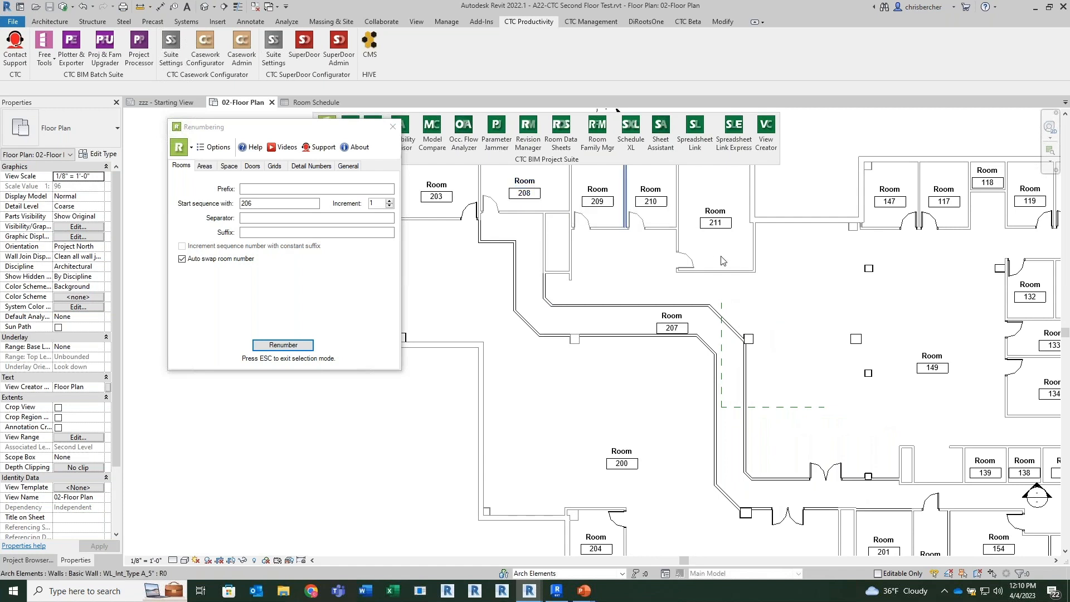
{"action": "middle_click_drag", "start_coordinate": [734, 277], "coordinate": [660, 269]}
{"action": "middle_click_drag", "start_coordinate": [729, 341], "coordinate": [720, 359]}
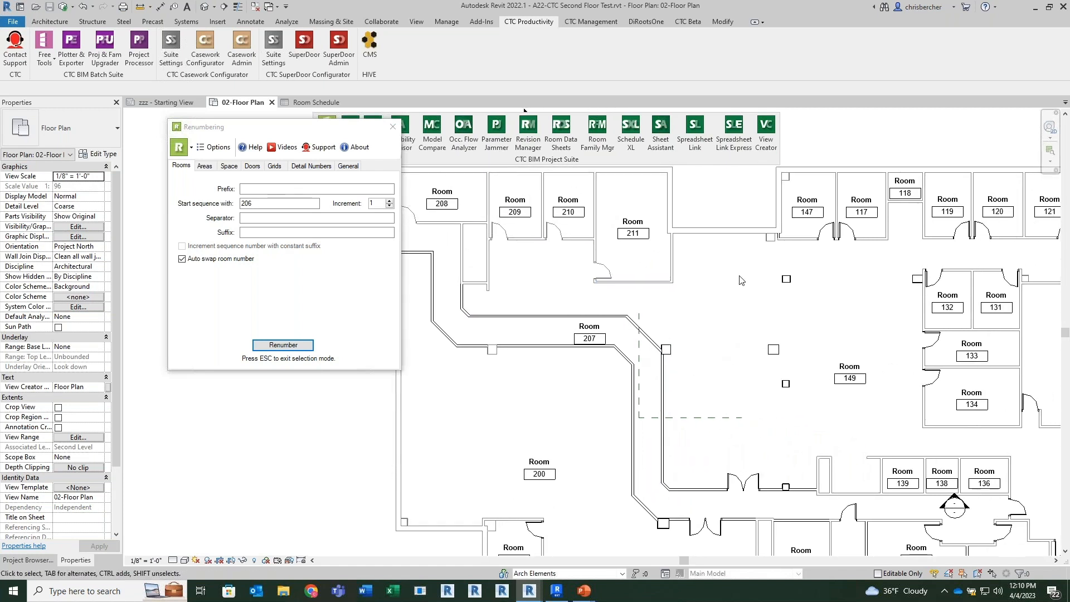
{"action": "left_click", "coordinate": [181, 205]}
{"action": "type", "text": "210"}
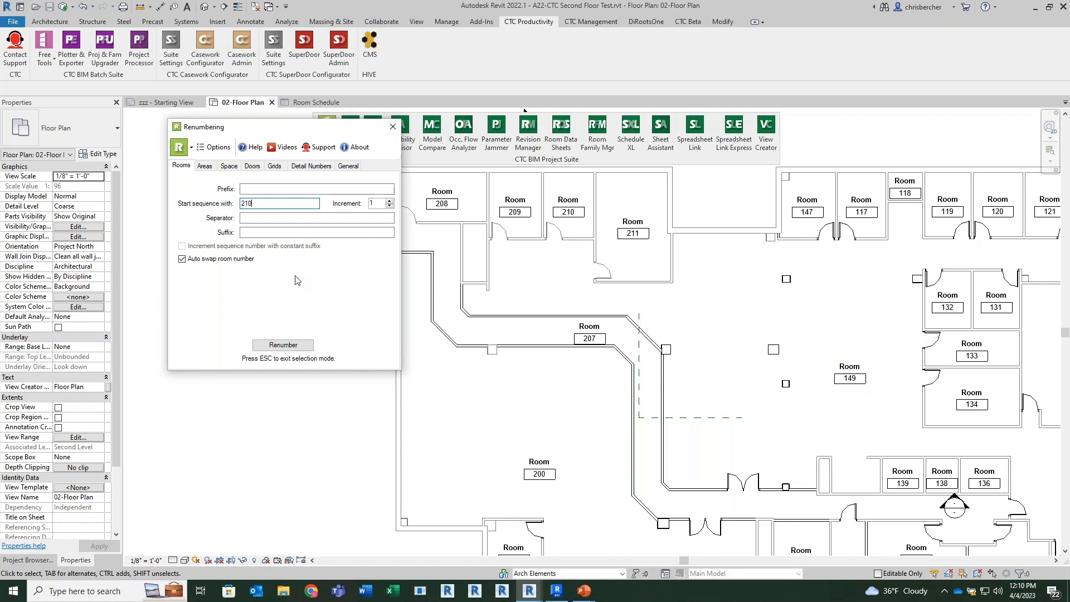
{"action": "left_click", "coordinate": [285, 345]}
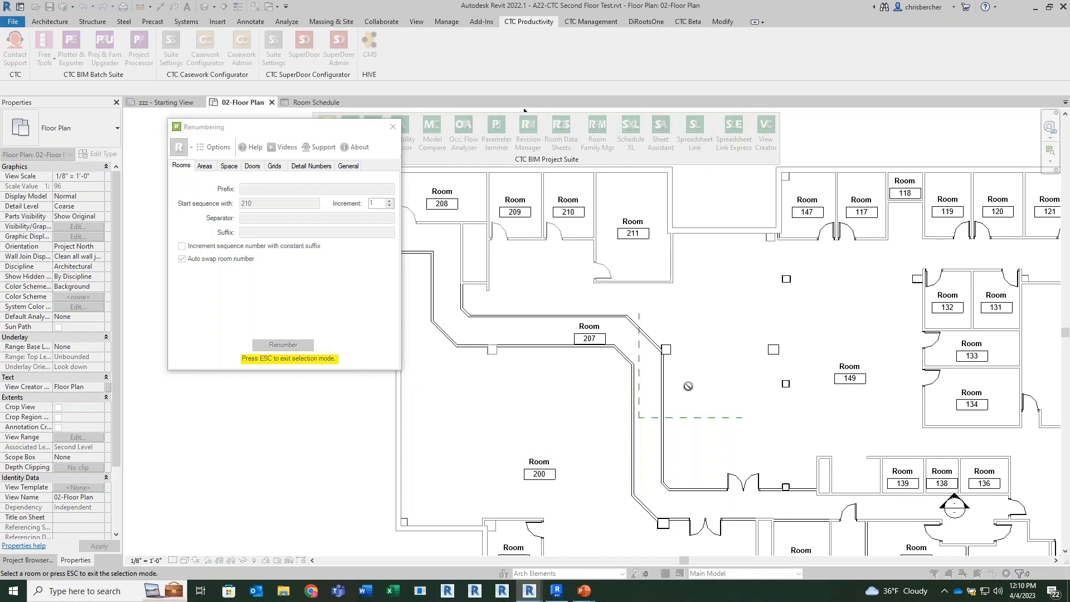
{"action": "middle_click_drag", "start_coordinate": [700, 396], "coordinate": [626, 332]}
{"action": "scroll", "coordinate": [590, 310], "scroll_direction": "up", "scroll_amount": 1}
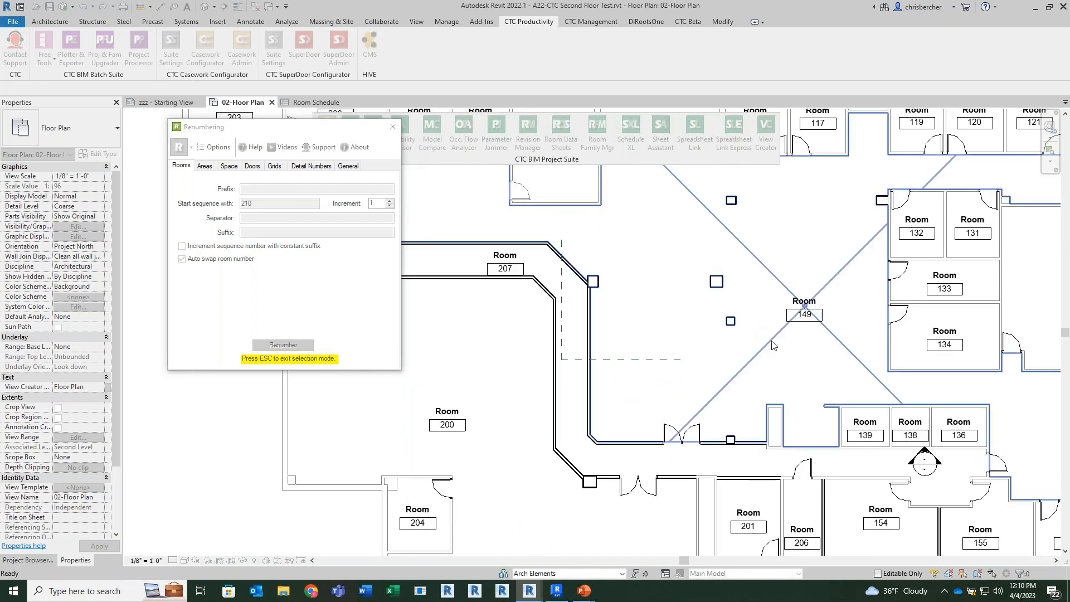
{"action": "left_click", "coordinate": [797, 312]}
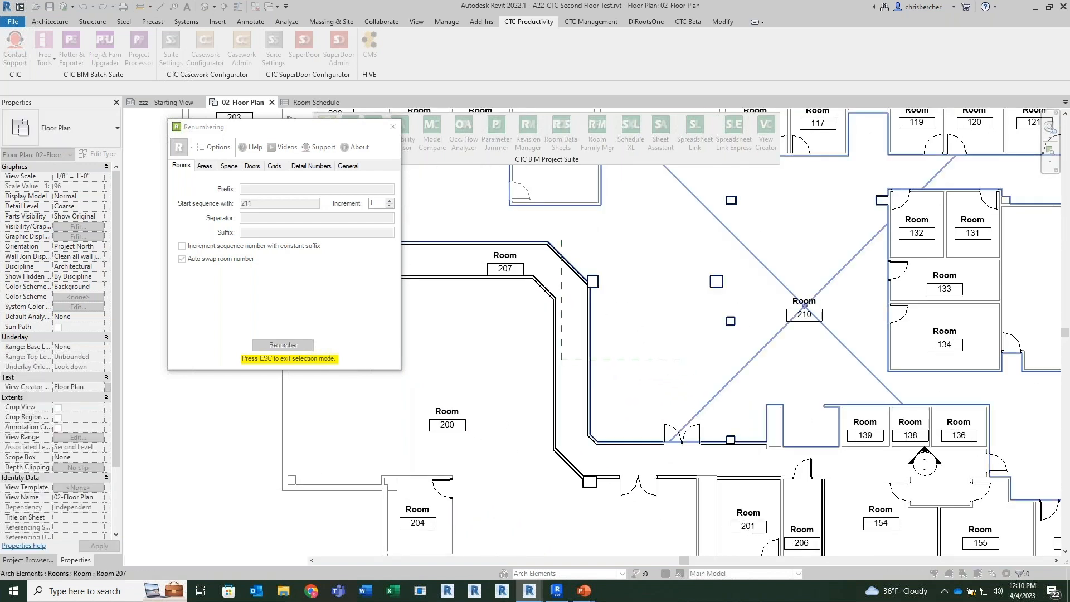
Step: Renumber rooms 139, 138 and 136 in that order as 211, 212 and 213
{"action": "left_click", "coordinate": [867, 427]}
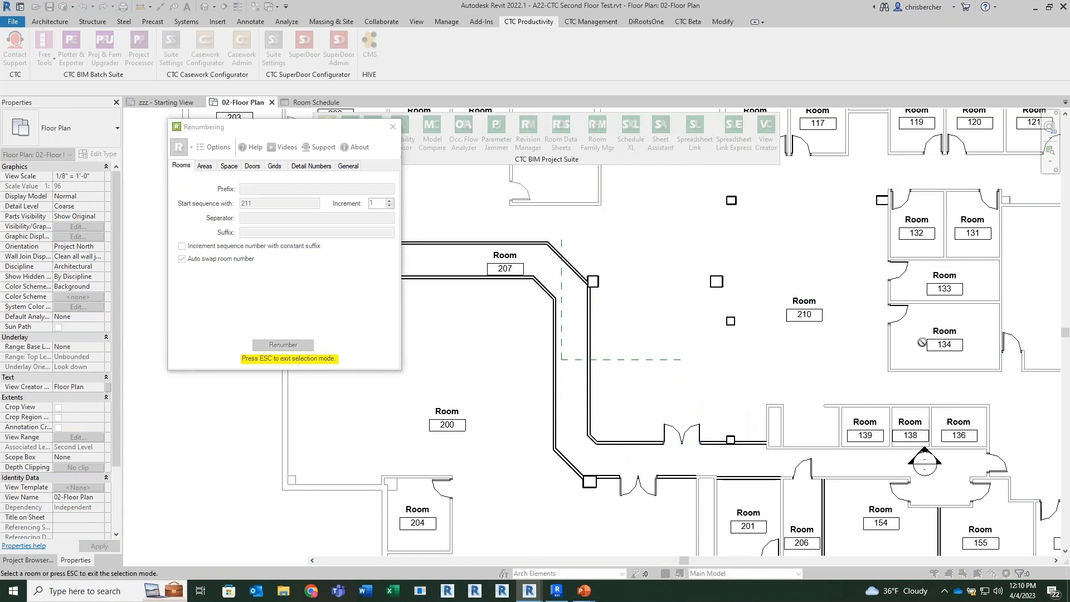
{"action": "left_click", "coordinate": [926, 424]}
{"action": "left_click", "coordinate": [958, 428]}
Step: Renumber rooms 129, 128, 127, 126, 125 and 130 in that order as 214 through 219
{"action": "middle_click_drag", "start_coordinate": [808, 334], "coordinate": [577, 275]}
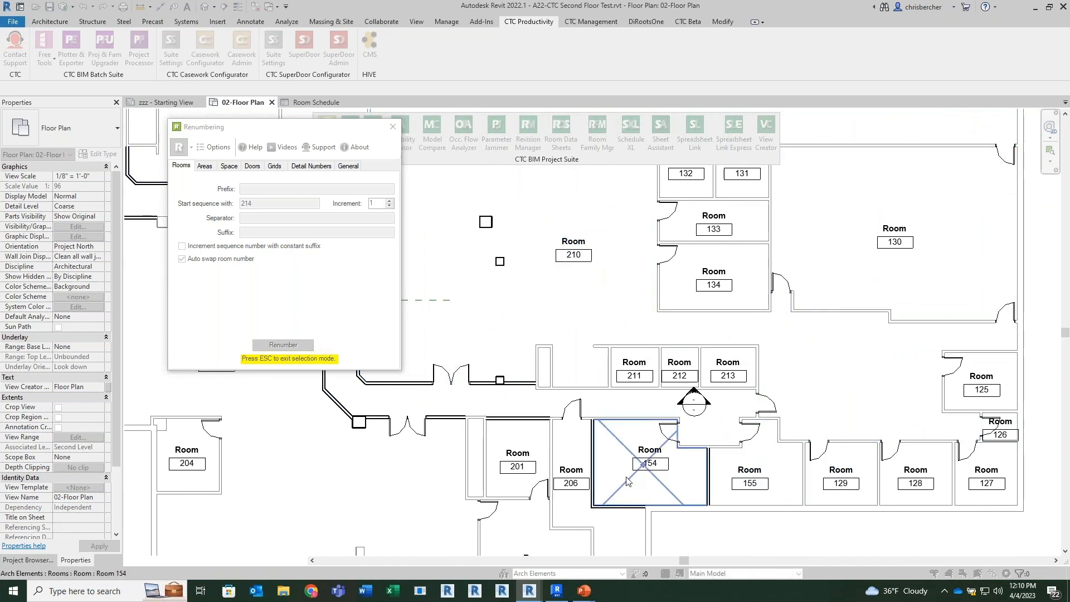
{"action": "left_click", "coordinate": [839, 481]}
{"action": "left_click", "coordinate": [910, 479]}
{"action": "left_click", "coordinate": [974, 471]}
{"action": "left_click", "coordinate": [993, 430]}
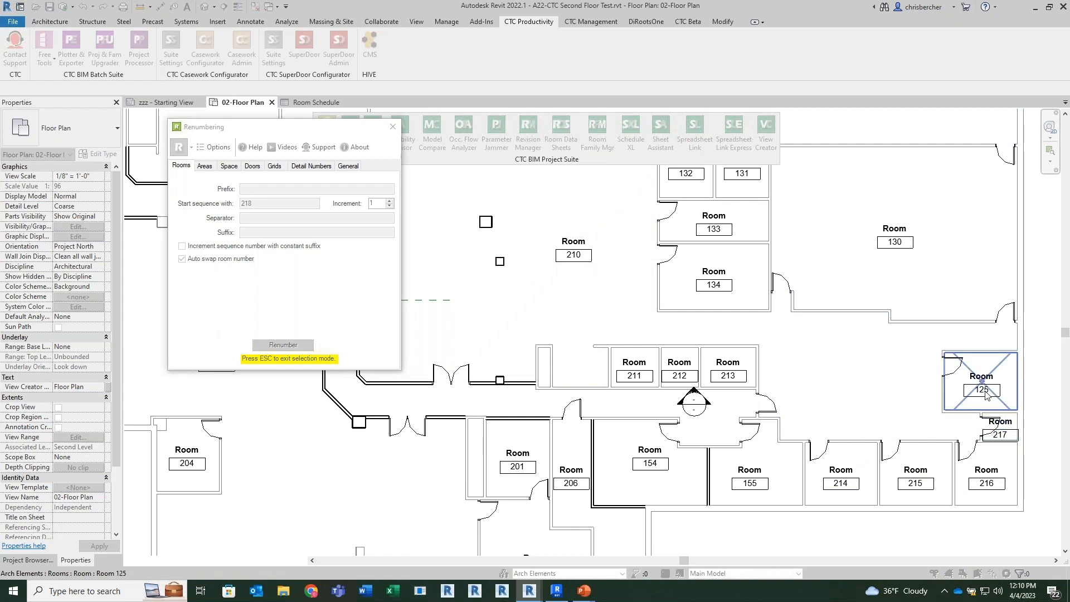
{"action": "left_click", "coordinate": [966, 402]}
{"action": "left_click", "coordinate": [858, 279]}
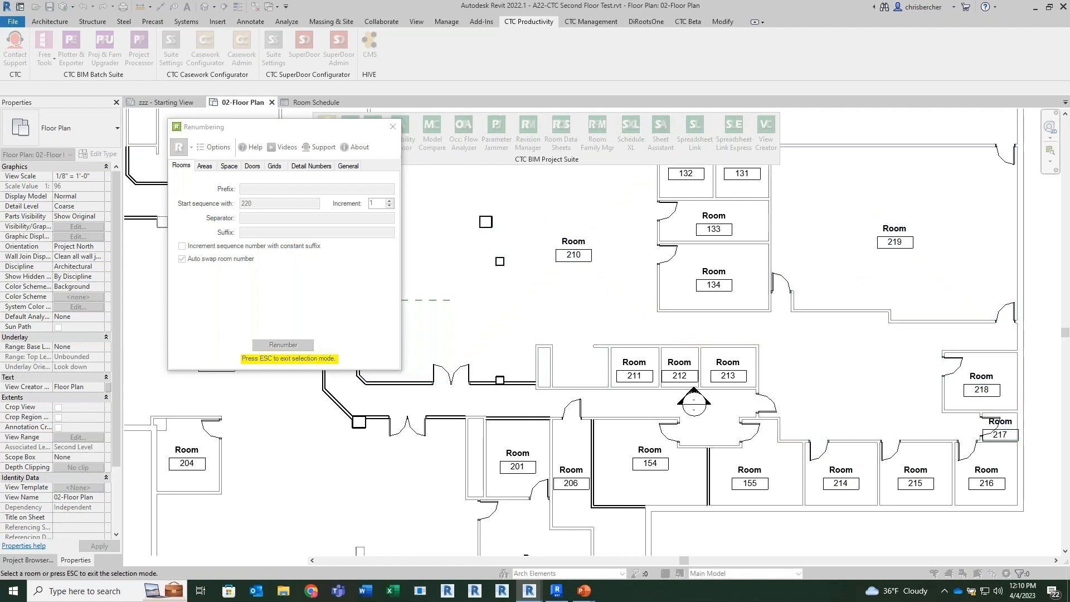
Step: Renumber rooms 134, 133, 132 and 131 in that order as 220 through 223
{"action": "left_click", "coordinate": [713, 254]}
{"action": "left_click", "coordinate": [707, 220]}
{"action": "left_click", "coordinate": [685, 187]}
{"action": "left_click", "coordinate": [741, 183]}
Step: Renumber the room directly east of room 123 as 224 and end the room selection
{"action": "middle_click_drag", "start_coordinate": [807, 262], "coordinate": [877, 403]}
{"action": "middle_click_drag", "start_coordinate": [928, 307], "coordinate": [903, 329]}
{"action": "left_click", "coordinate": [1050, 241]}
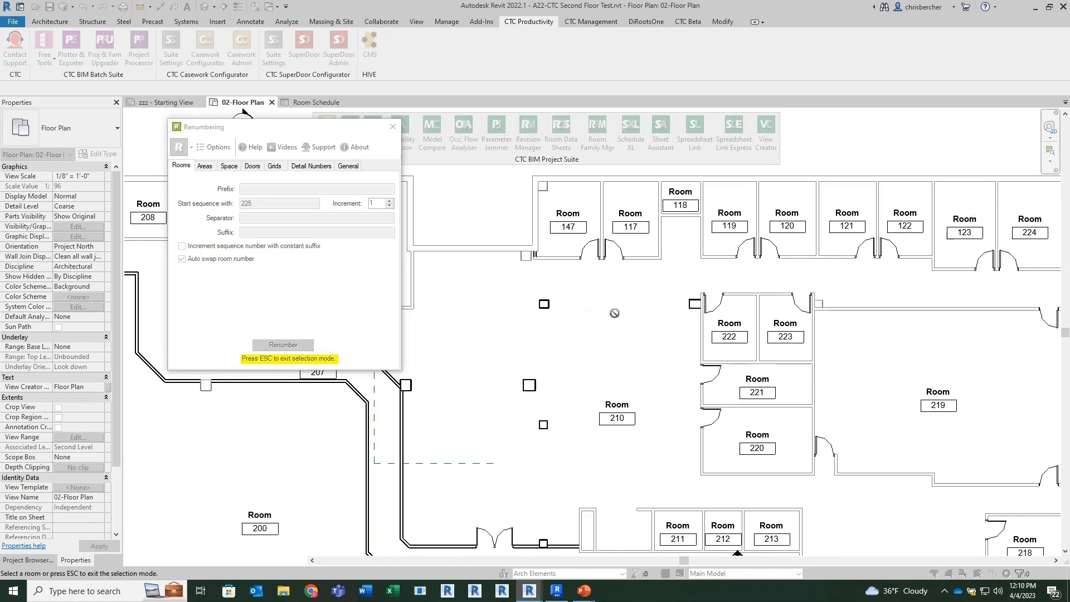
{"action": "key", "text": "Escape"}
{"action": "middle_click_drag", "start_coordinate": [615, 365], "coordinate": [694, 267]}
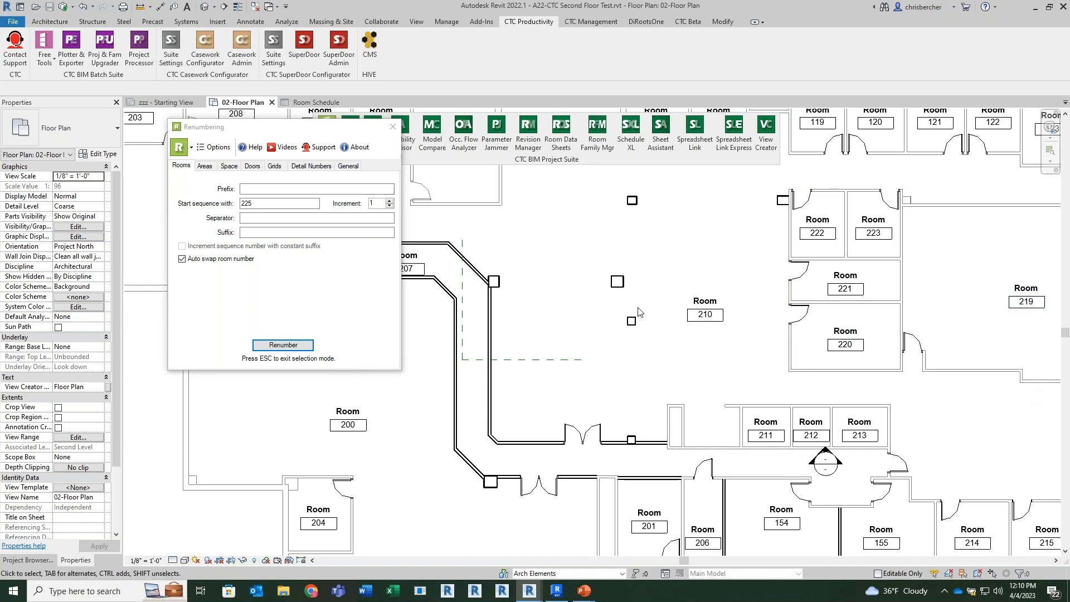
{"action": "middle_click_drag", "start_coordinate": [590, 321], "coordinate": [664, 330]}
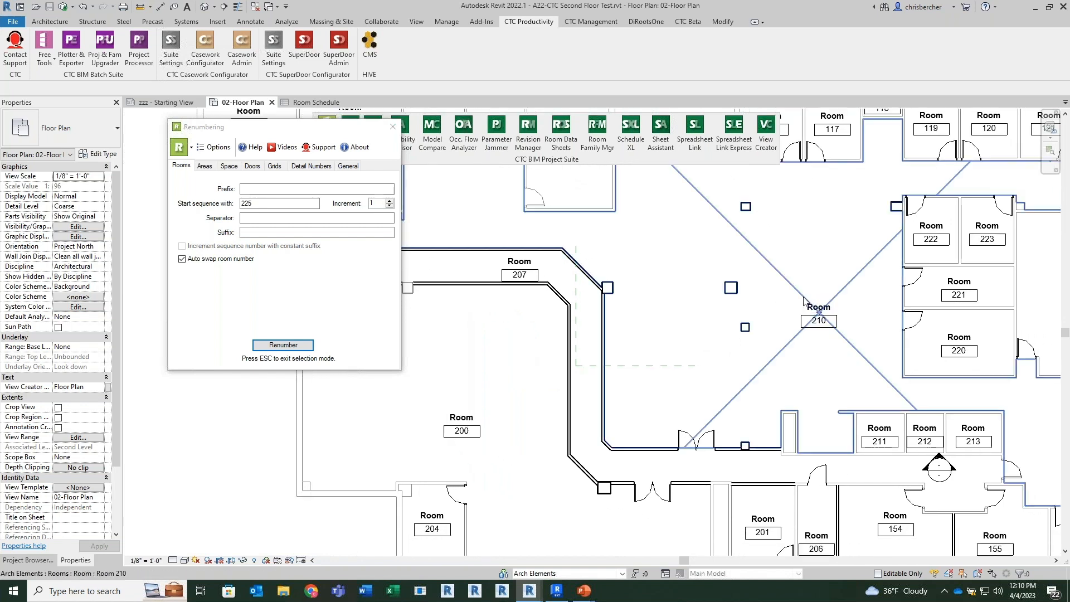
{"action": "left_click", "coordinate": [301, 232]}
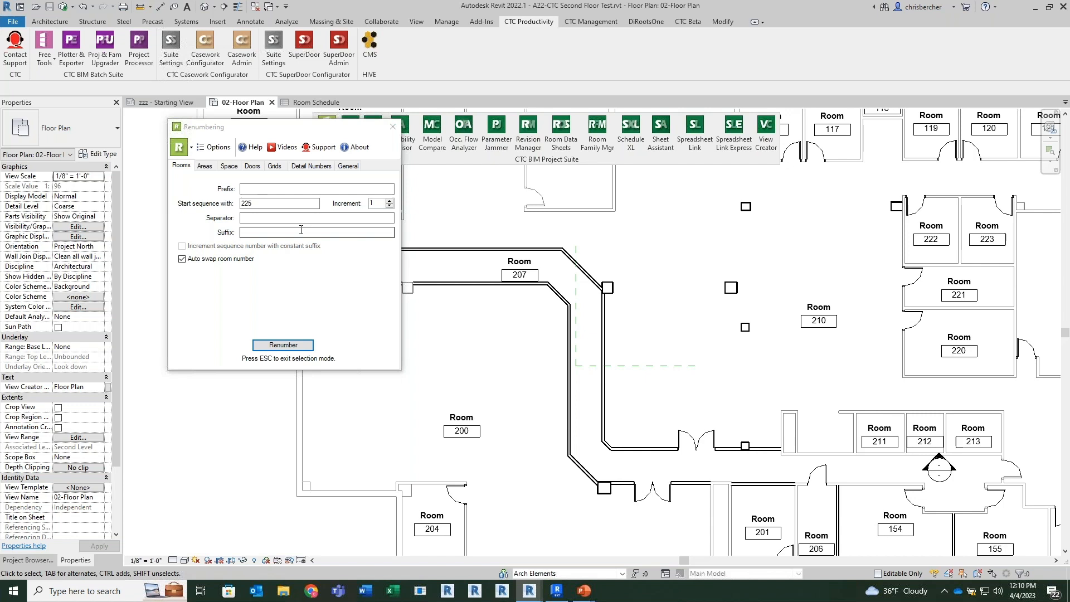
{"action": "left_click", "coordinate": [296, 188]}
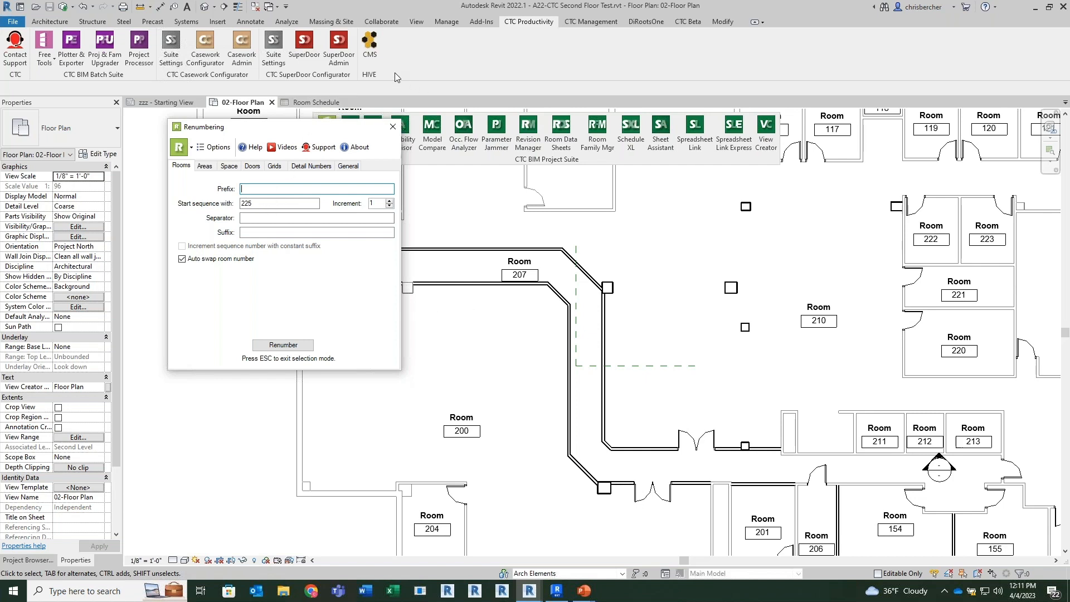
{"action": "middle_click_drag", "start_coordinate": [683, 270], "coordinate": [684, 270]}
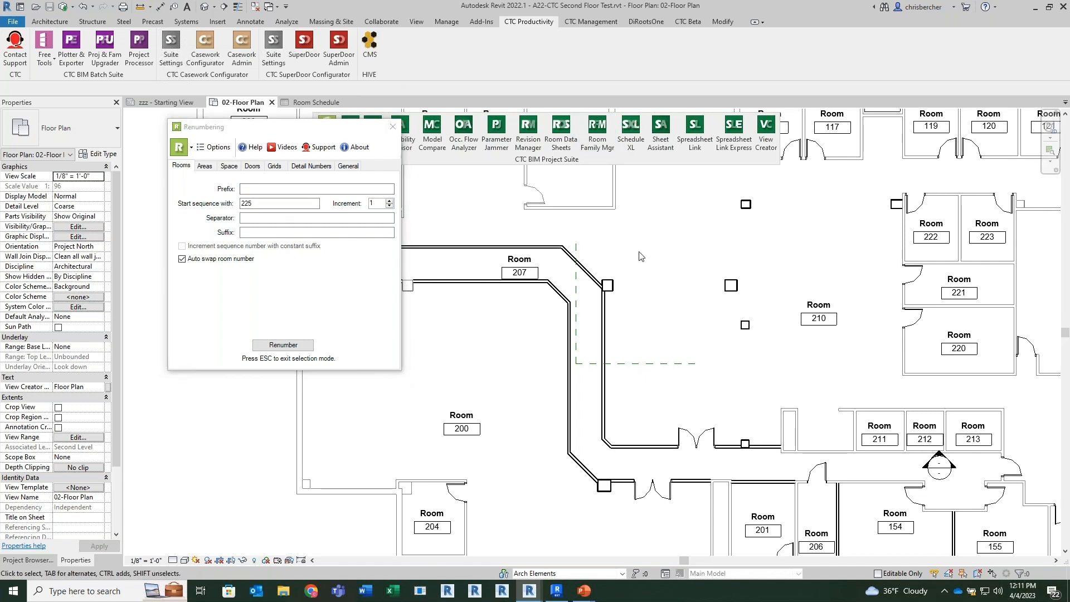
Step: Turn off Auto swap room number for rooms and show the renumbering settings for areas
{"action": "left_click", "coordinate": [232, 260]}
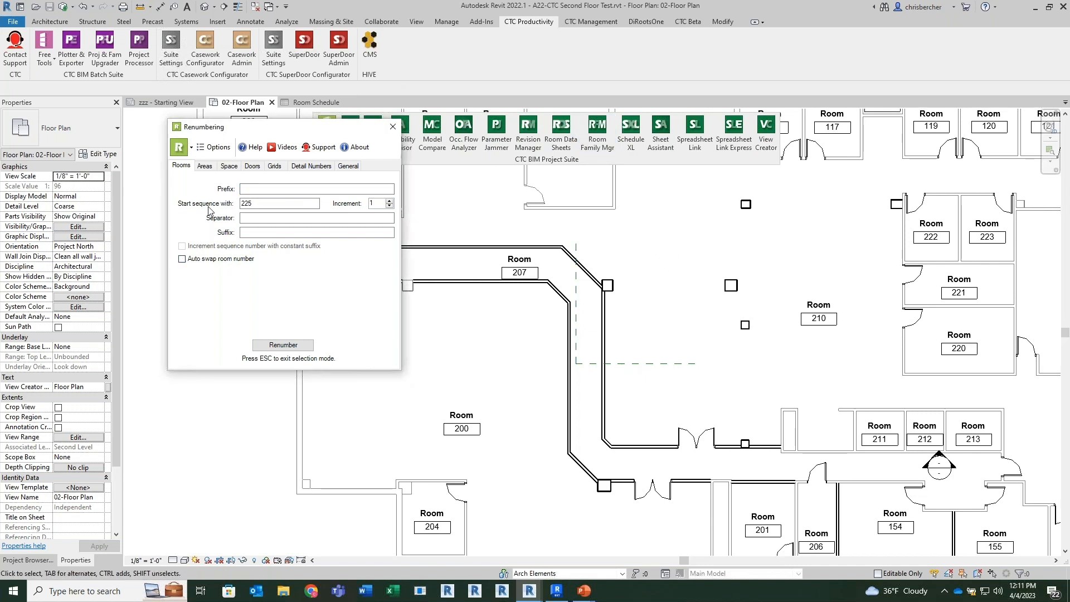
{"action": "left_click", "coordinate": [205, 167]}
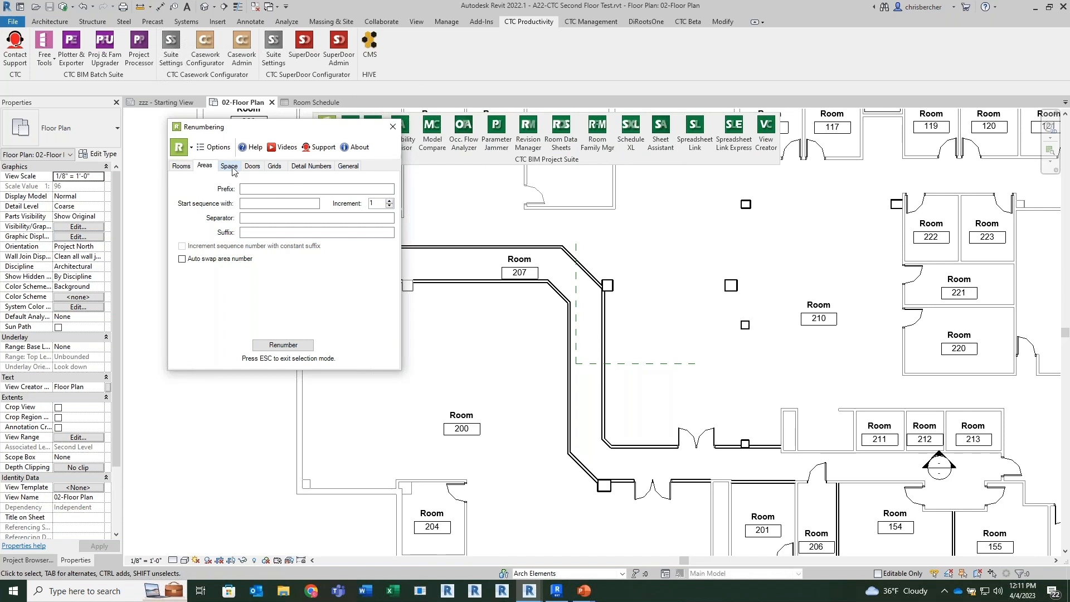
Step: Show the renumbering settings for spaces, followed by those for doors
{"action": "left_click", "coordinate": [233, 167]}
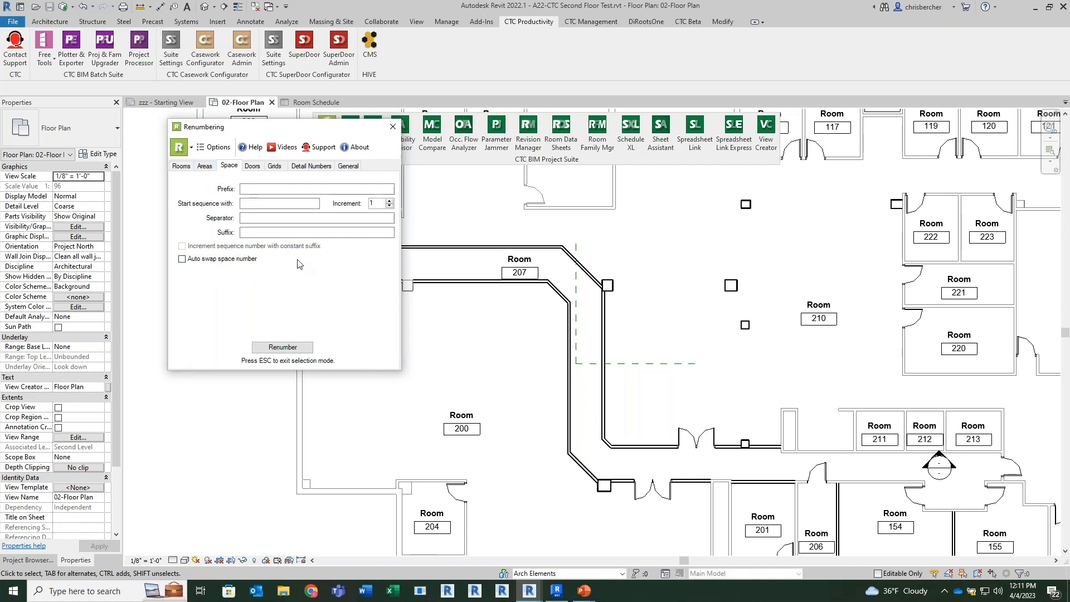
{"action": "left_click", "coordinate": [251, 168]}
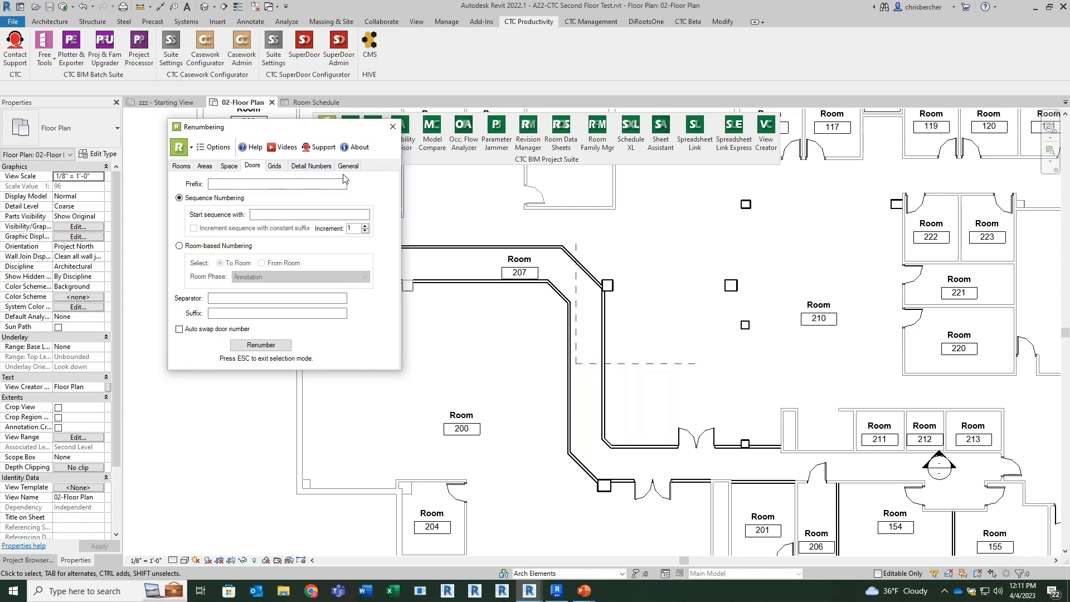
{"action": "middle_click_drag", "start_coordinate": [558, 482], "coordinate": [612, 430]}
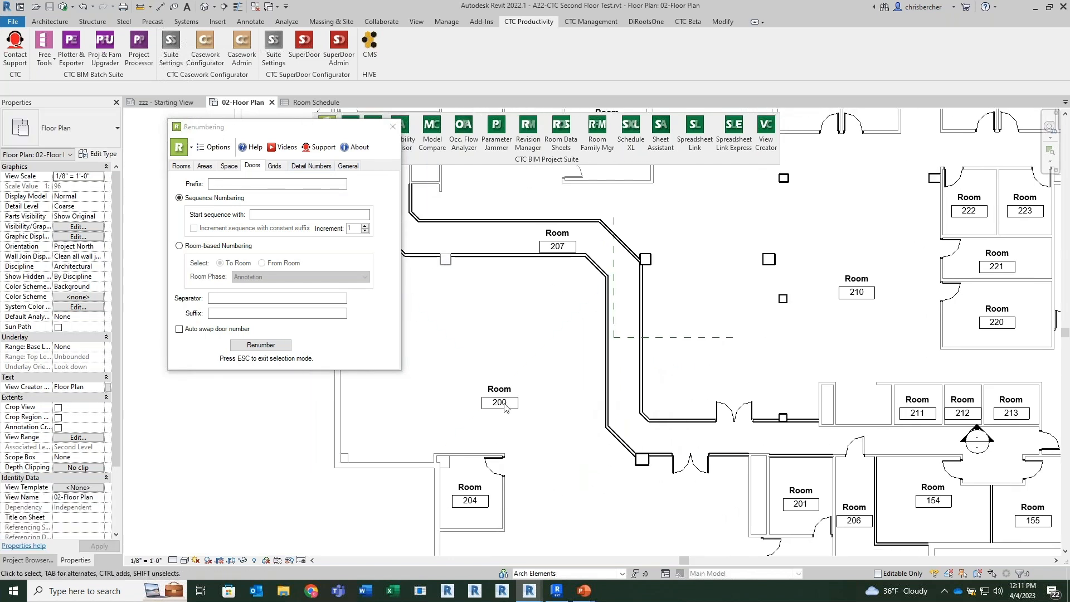
{"action": "middle_click_drag", "start_coordinate": [502, 384], "coordinate": [557, 375]}
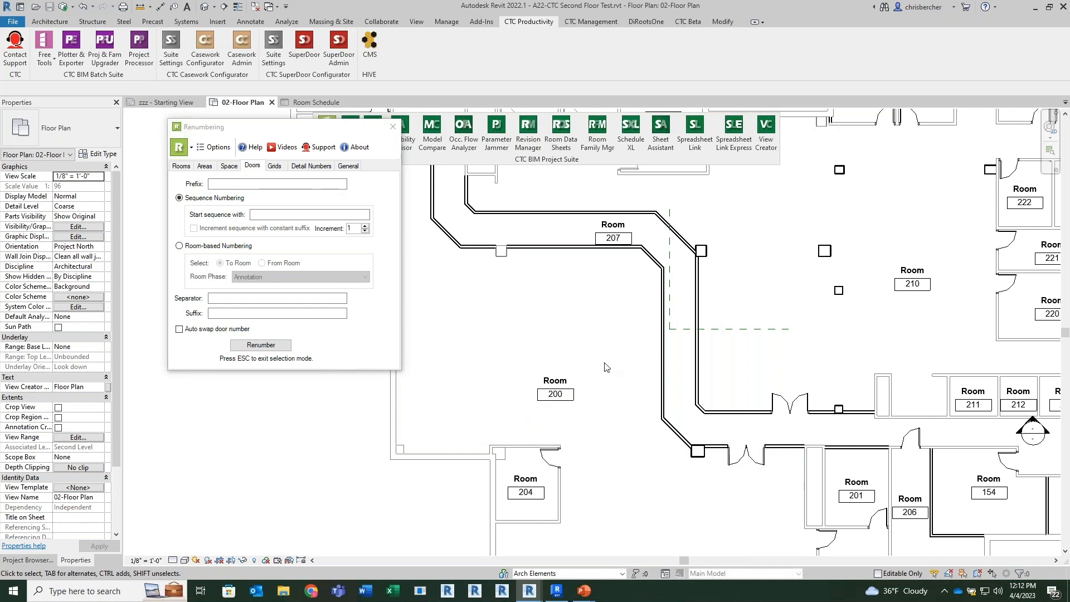
{"action": "middle_click_drag", "start_coordinate": [634, 411], "coordinate": [565, 276]}
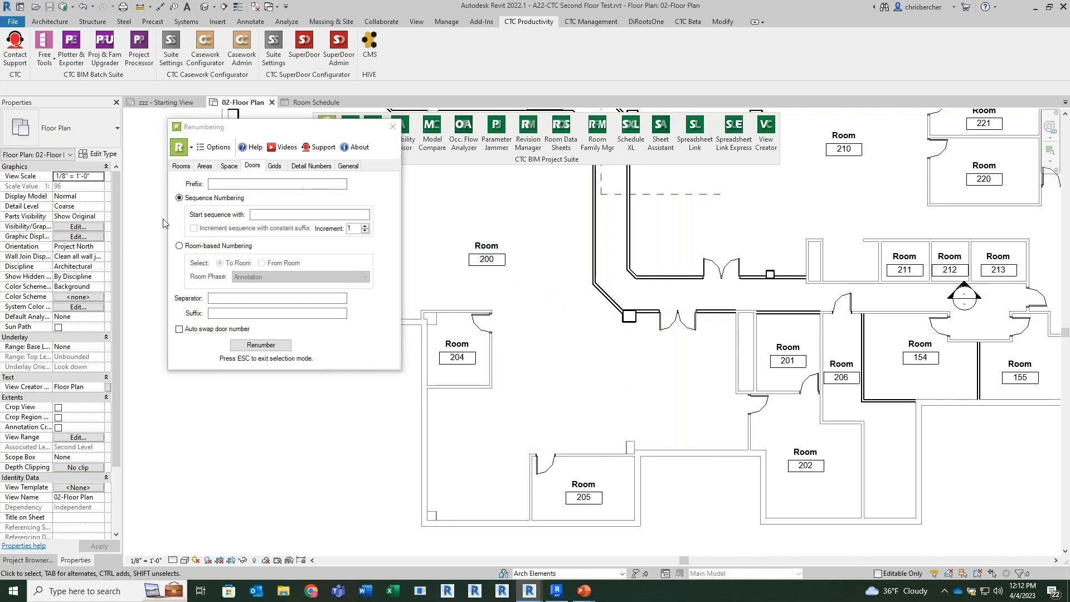
Step: Switch door numbering to Room-based Numbering and set the room phase to New Construction
{"action": "left_click", "coordinate": [186, 248]}
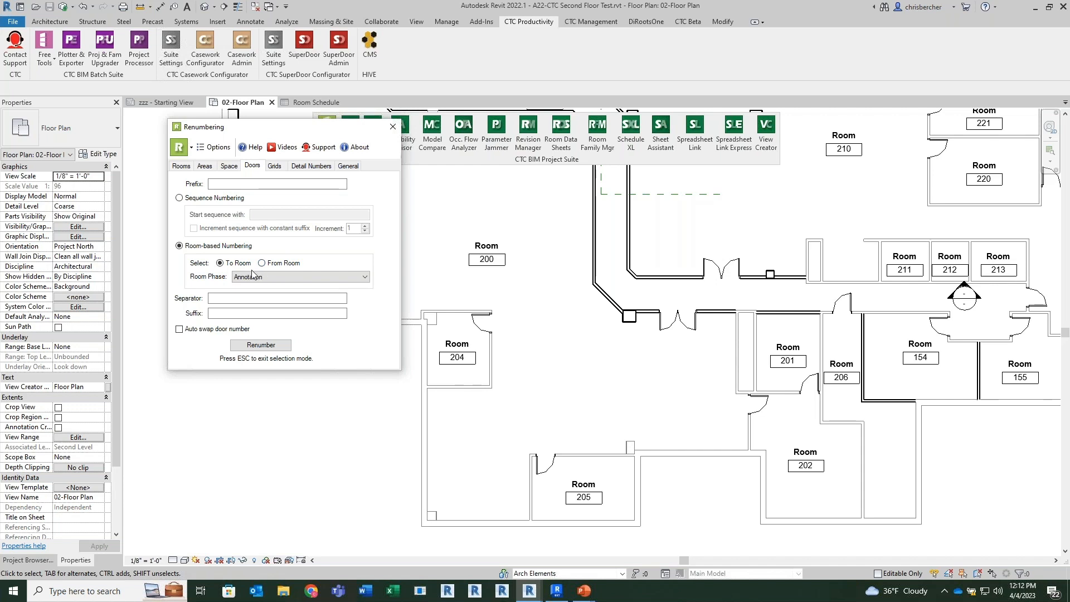
{"action": "left_click", "coordinate": [301, 283]}
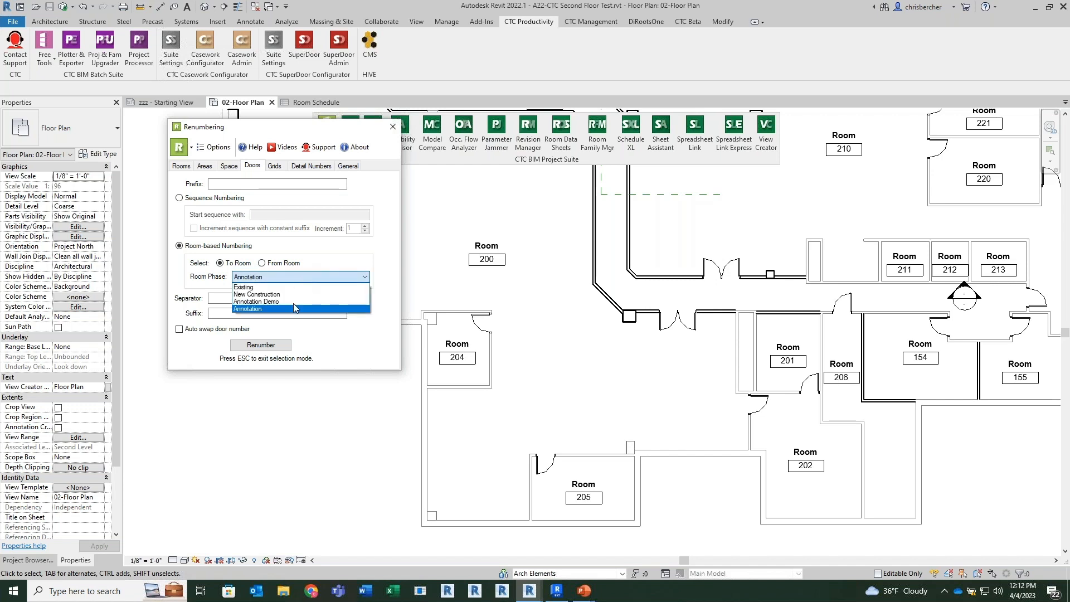
{"action": "left_click", "coordinate": [252, 295]}
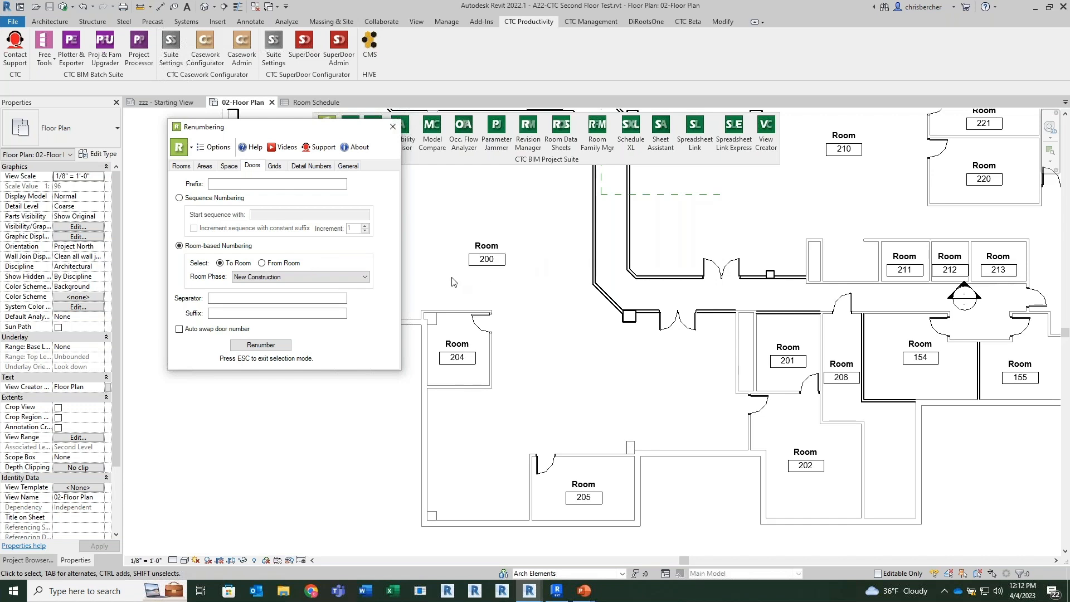
{"action": "left_click", "coordinate": [287, 300]}
{"action": "left_click", "coordinate": [492, 238]}
Step: Check the Mark values of the double door serving room 200 and the single doors of rooms 204 and 205
{"action": "left_click", "coordinate": [677, 327]}
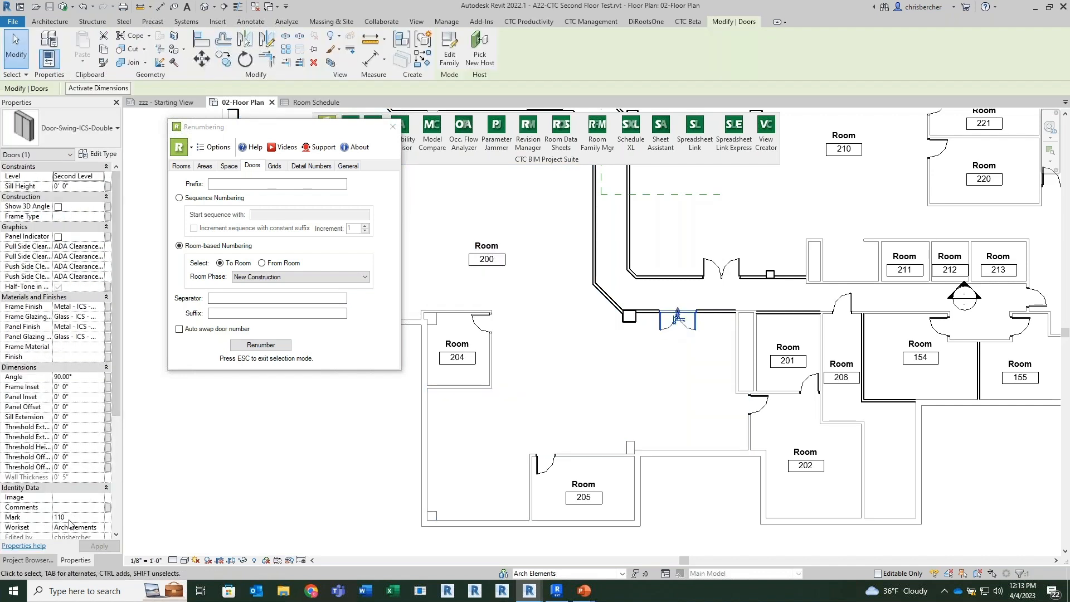
{"action": "left_click_drag", "start_coordinate": [125, 512], "coordinate": [164, 512]}
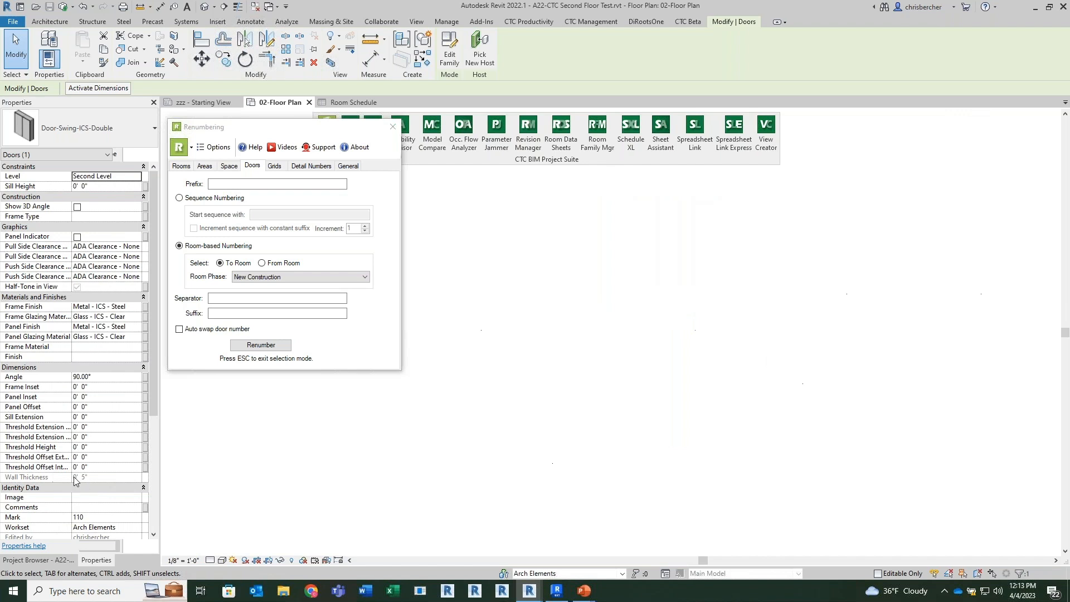
{"action": "scroll", "coordinate": [102, 383], "scroll_direction": "down", "scroll_amount": 4}
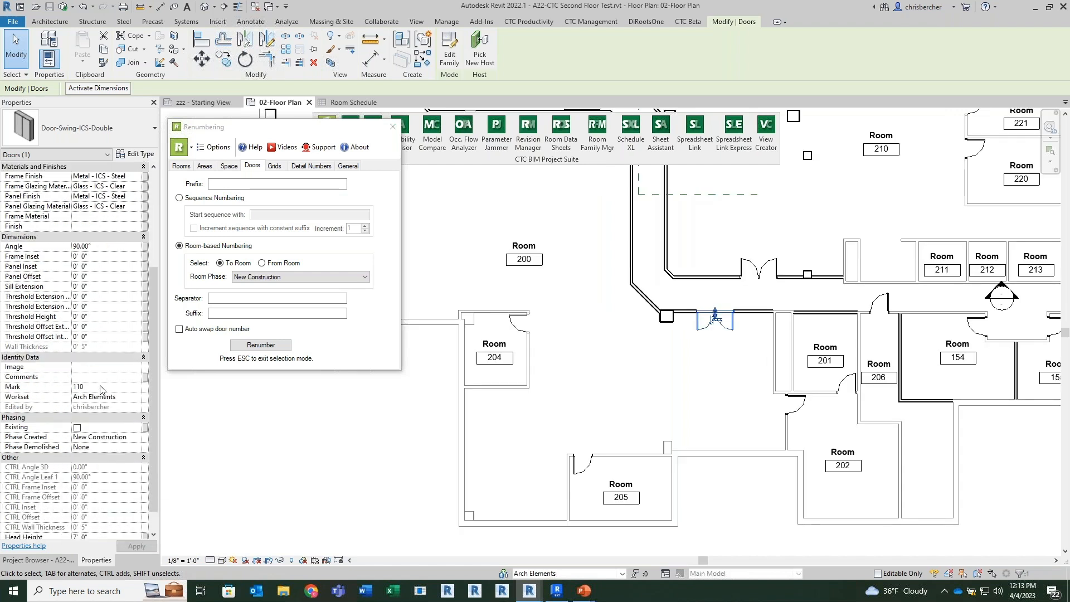
{"action": "left_click", "coordinate": [77, 386]}
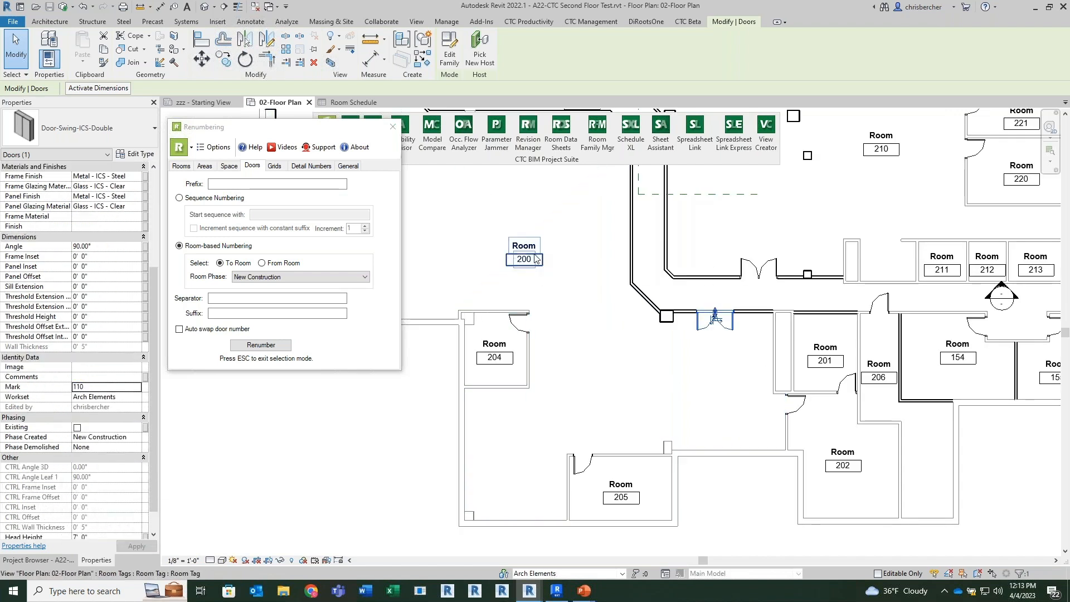
{"action": "left_click", "coordinate": [523, 330]}
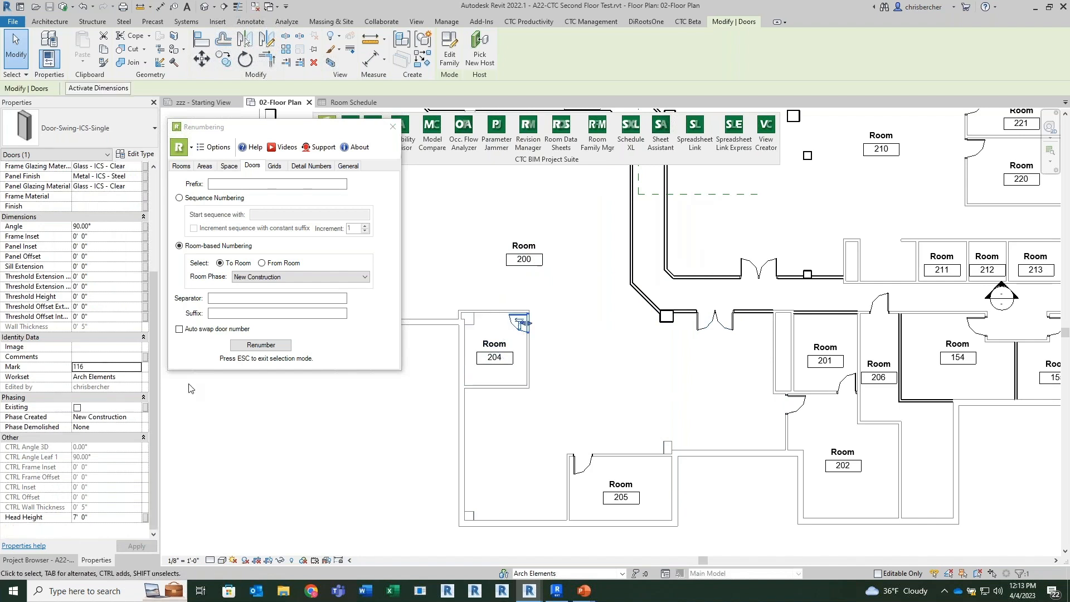
{"action": "left_click", "coordinate": [582, 462]}
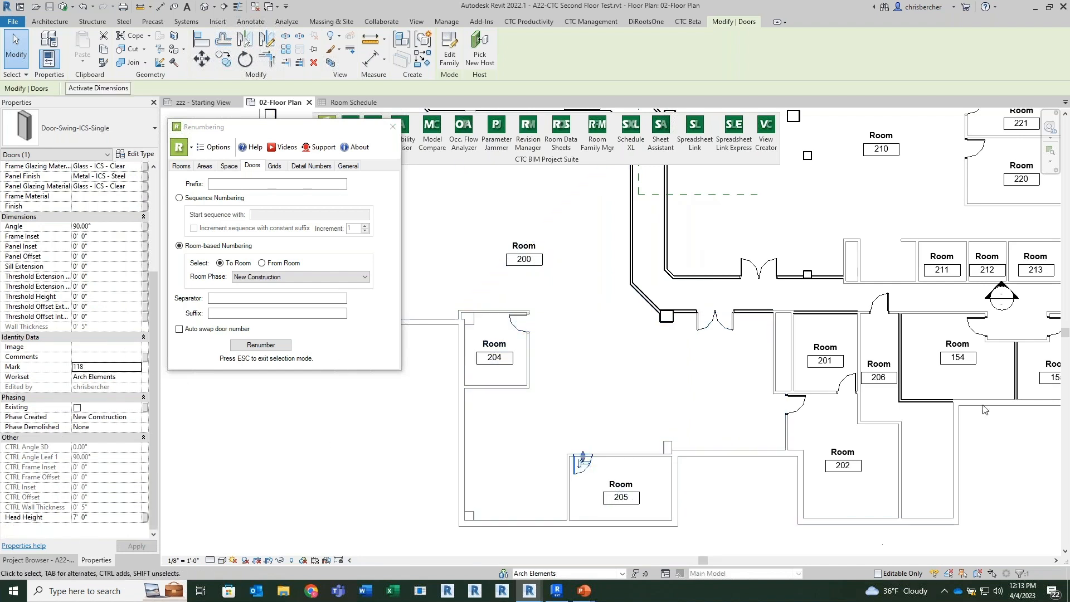
Step: Place two Door-Swing-ICS-Double doors in the room 207 corridor, one in its west wall and one in its north wall
{"action": "middle_click_drag", "start_coordinate": [595, 336], "coordinate": [655, 383]}
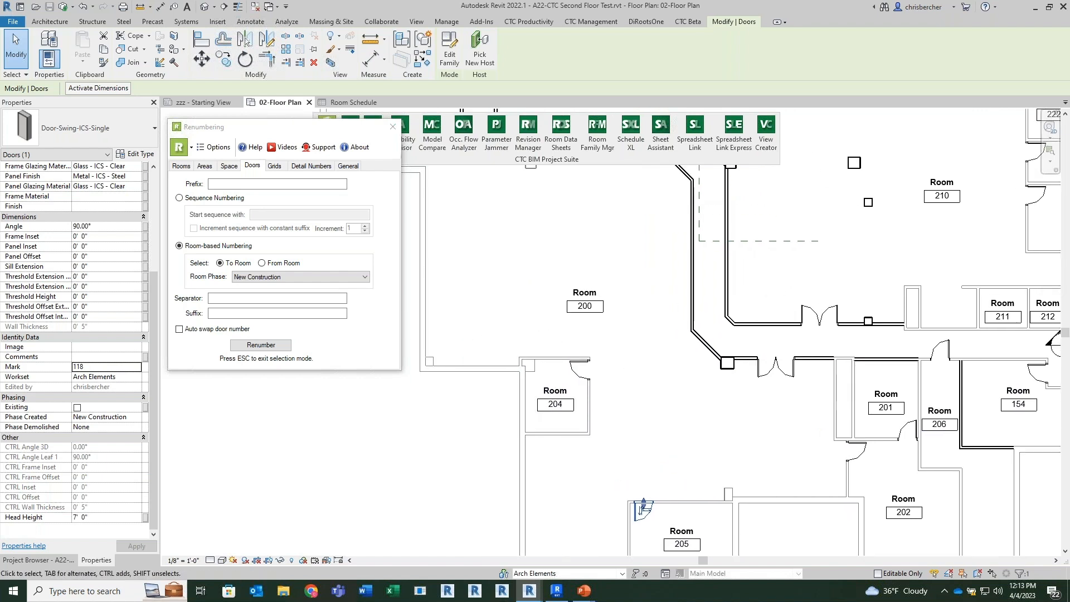
{"action": "middle_click_drag", "start_coordinate": [592, 297], "coordinate": [651, 407]}
{"action": "key", "text": "d"}
{"action": "key", "text": "r"}
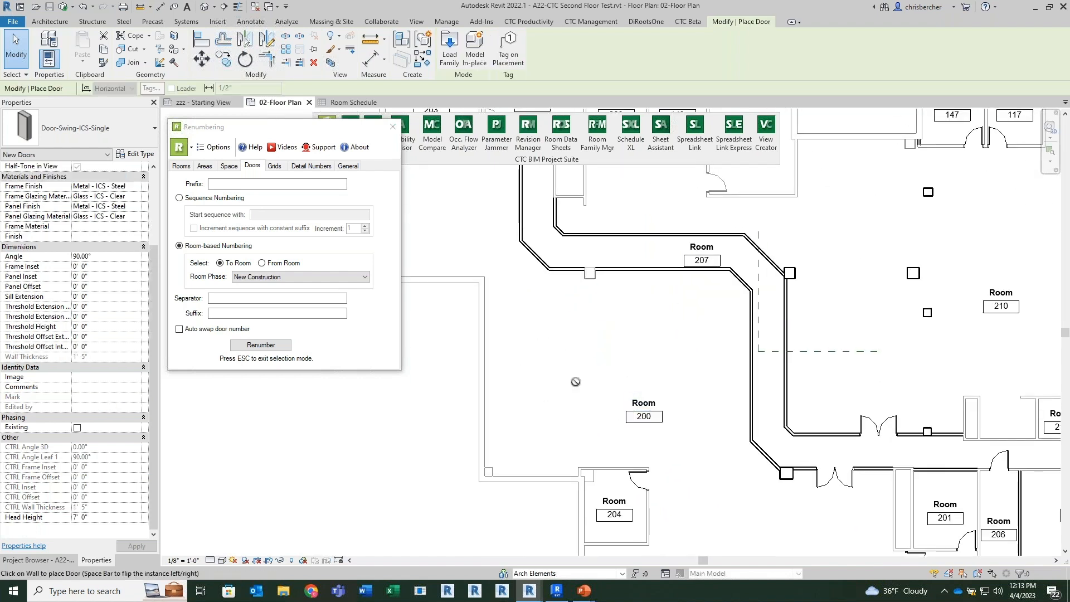
{"action": "left_click", "coordinate": [72, 129]}
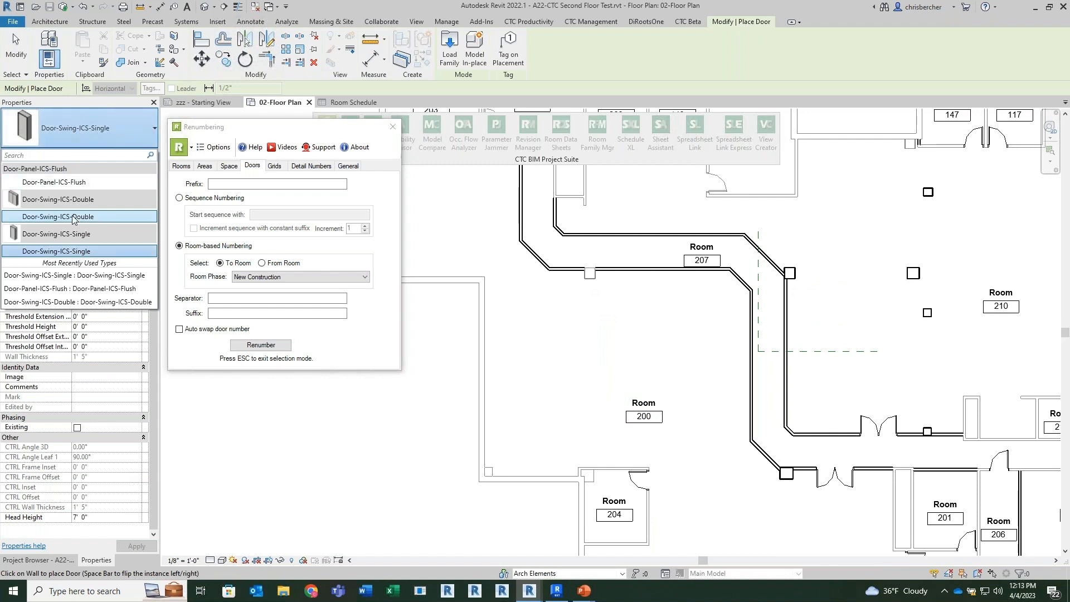
{"action": "left_click", "coordinate": [67, 217]}
{"action": "left_click", "coordinate": [524, 202]}
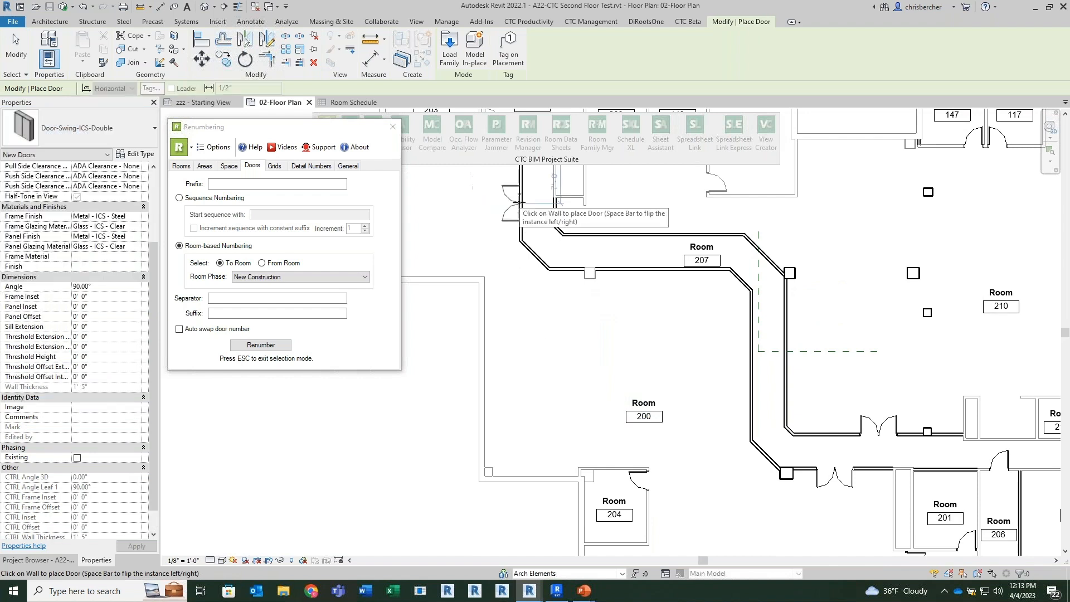
{"action": "left_click", "coordinate": [659, 231]}
{"action": "key", "text": "Escape"}
{"action": "key", "text": "Escape"}
{"action": "scroll", "coordinate": [747, 317], "scroll_direction": "down", "scroll_amount": 2}
{"action": "middle_click_drag", "start_coordinate": [747, 316], "coordinate": [616, 355]}
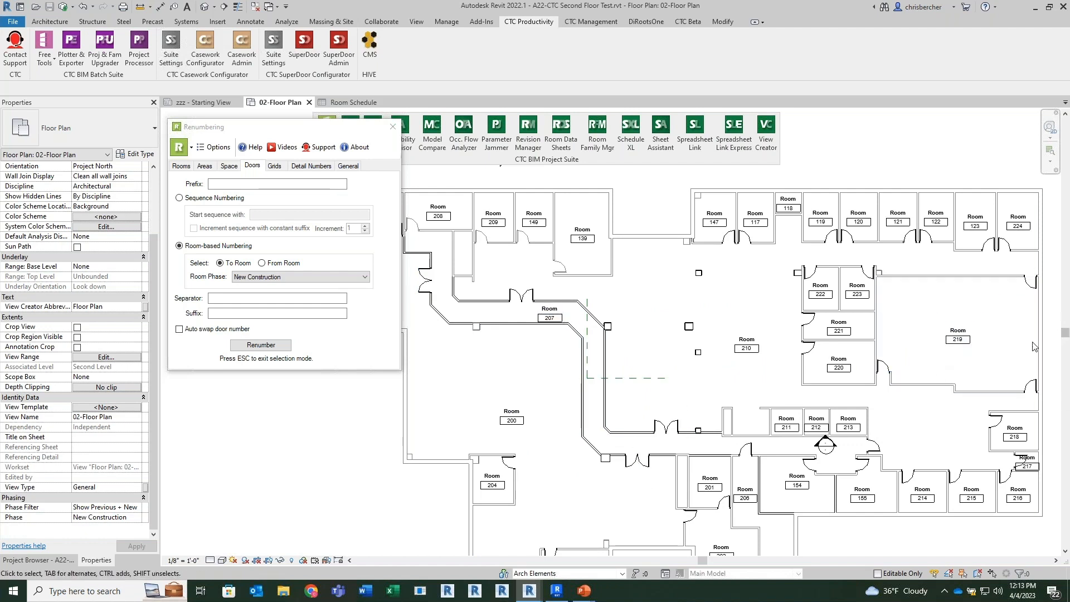
Step: Turn on Auto swap door number, renumber the double door between corridor 207 and room 200 as 200, and end the door selection
{"action": "scroll", "coordinate": [1000, 339], "scroll_direction": "up", "scroll_amount": 3}
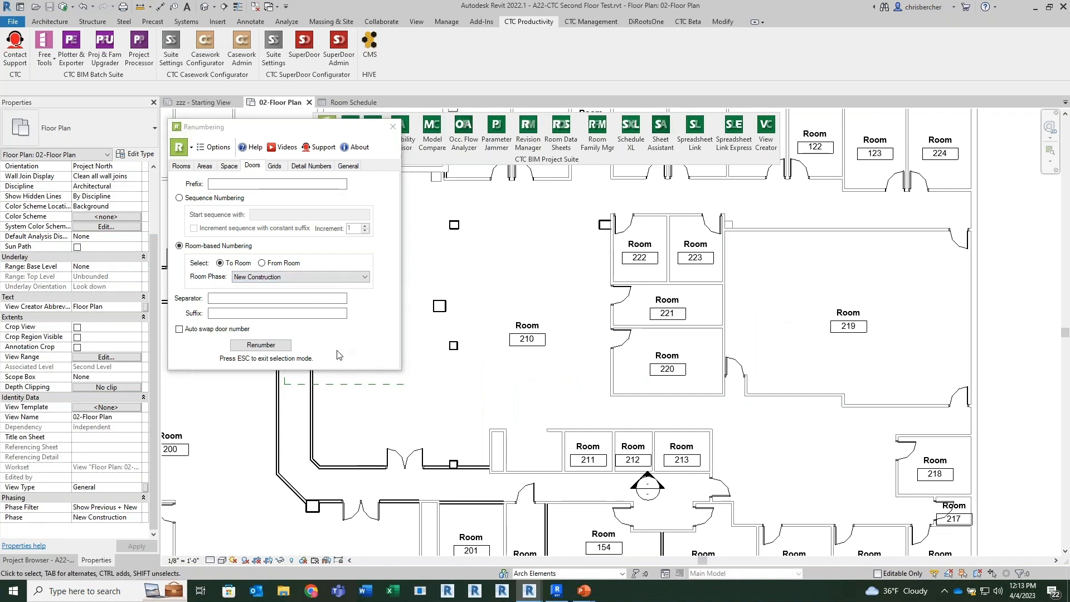
{"action": "middle_click_drag", "start_coordinate": [474, 383], "coordinate": [571, 358]}
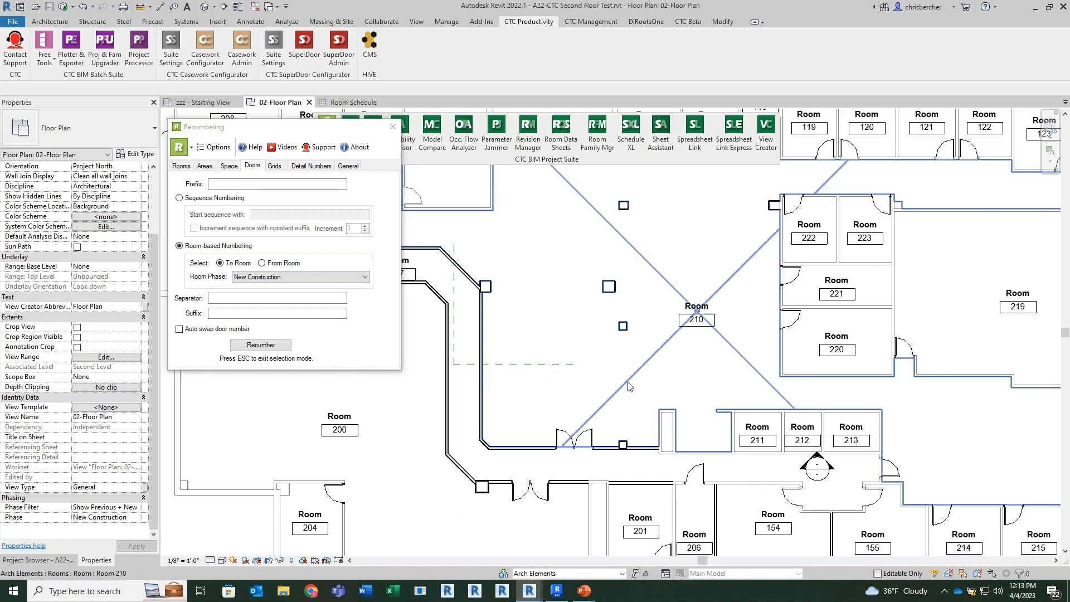
{"action": "middle_click_drag", "start_coordinate": [940, 332], "coordinate": [776, 362]}
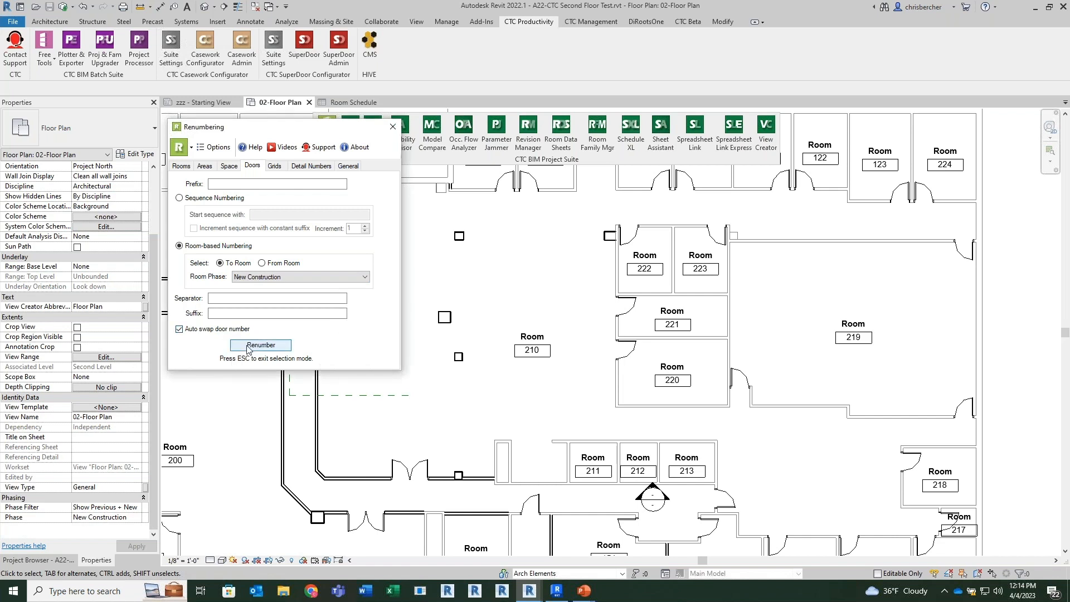
{"action": "left_click", "coordinate": [270, 345]}
{"action": "middle_click_drag", "start_coordinate": [323, 424], "coordinate": [339, 380]}
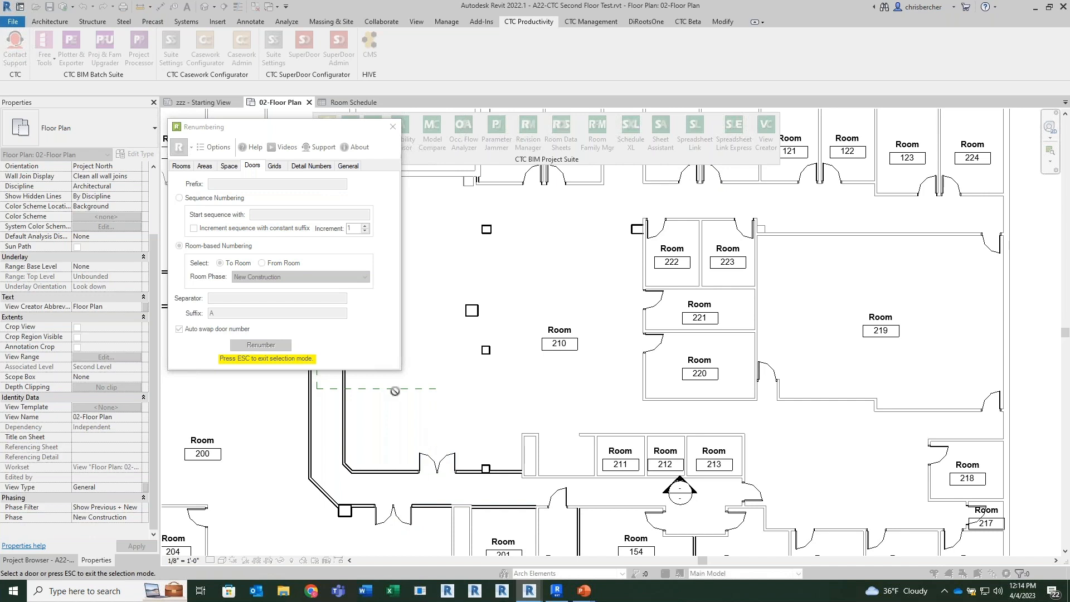
{"action": "middle_click_drag", "start_coordinate": [410, 387], "coordinate": [616, 297]}
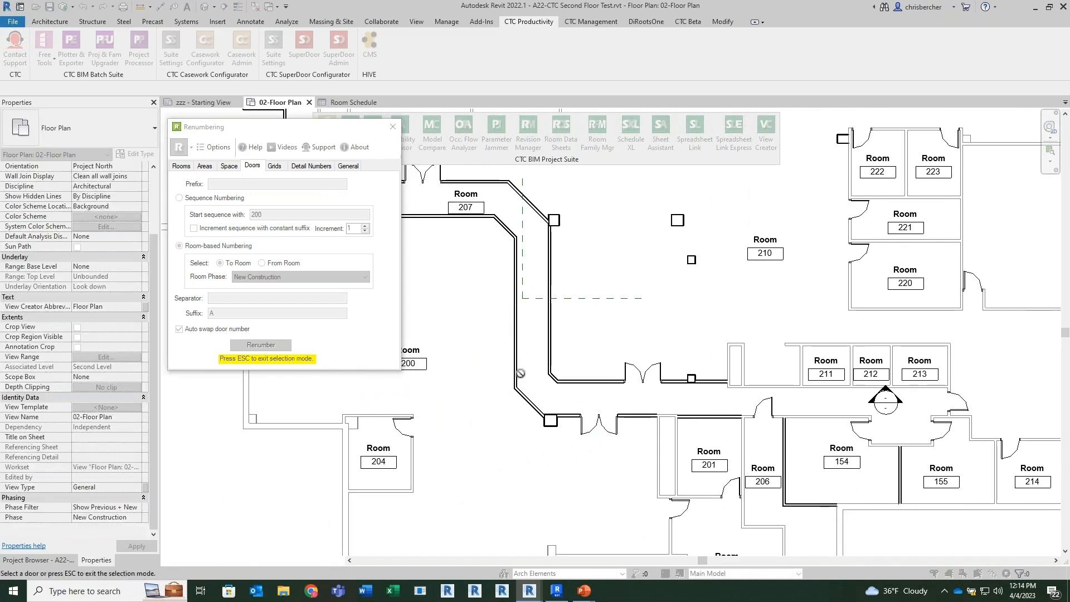
{"action": "key", "text": "Escape"}
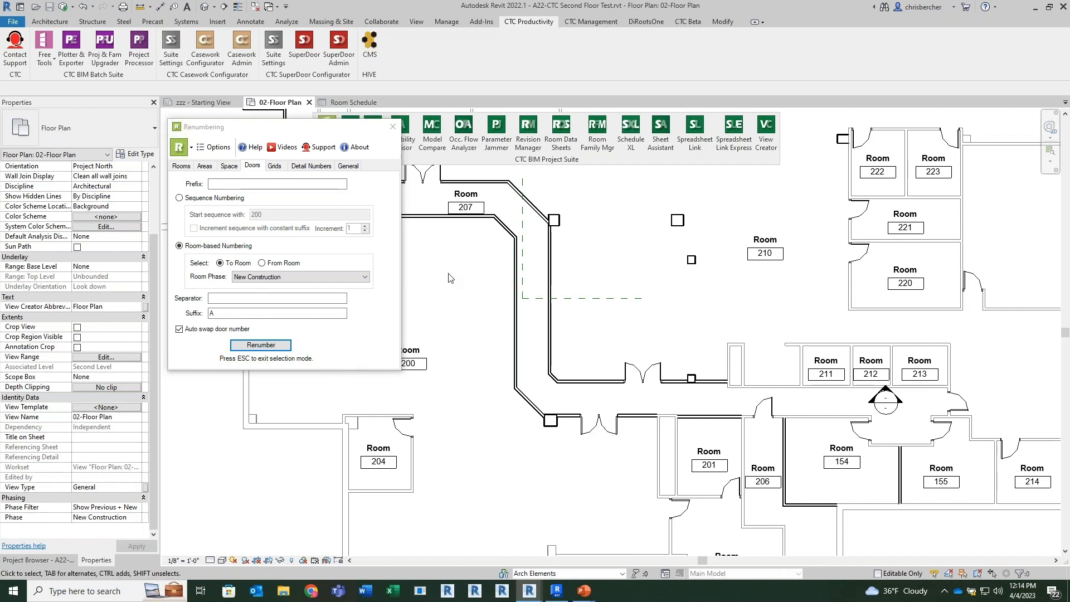
{"action": "key", "text": "t"}
{"action": "key", "text": "g"}
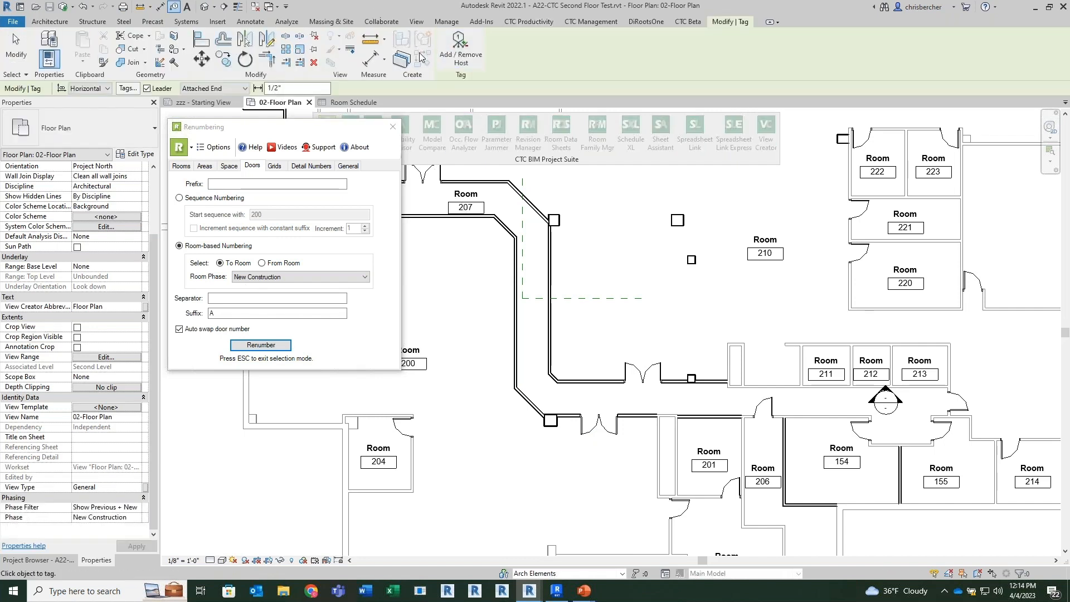
{"action": "key", "text": "Escape"}
{"action": "key", "text": "Escape"}
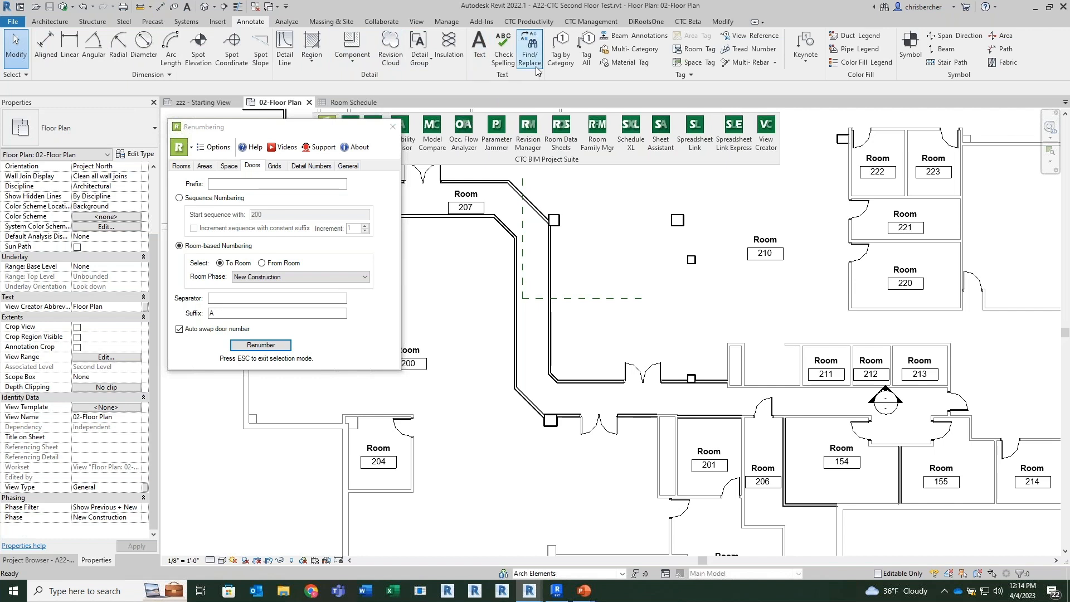
Step: Tag all untagged doors in the current view with the Door Tag
{"action": "left_click", "coordinate": [586, 51]}
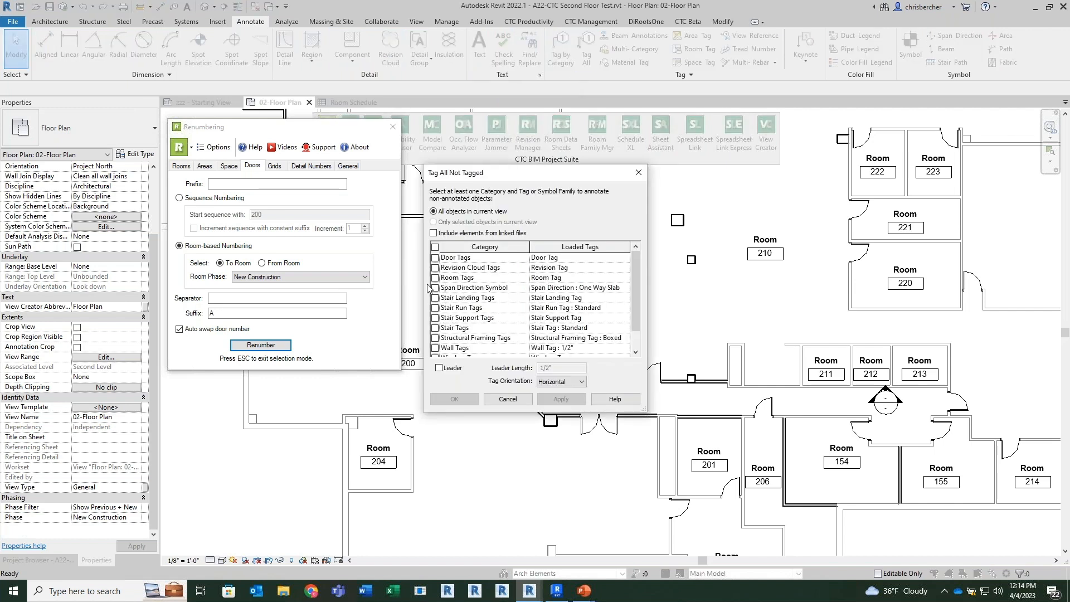
{"action": "left_click", "coordinate": [436, 258]}
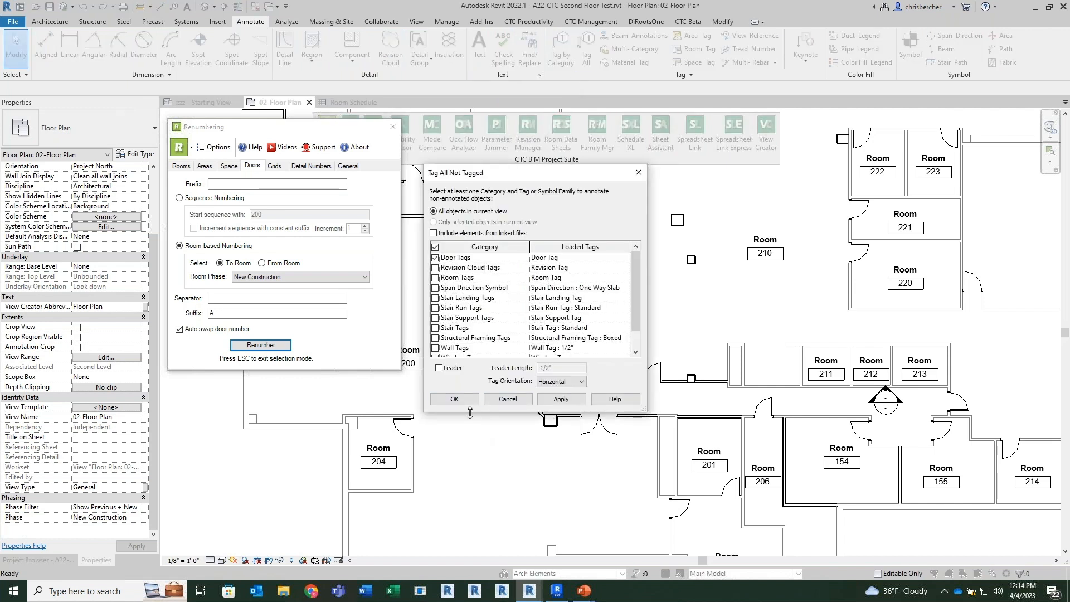
{"action": "left_click", "coordinate": [454, 400]}
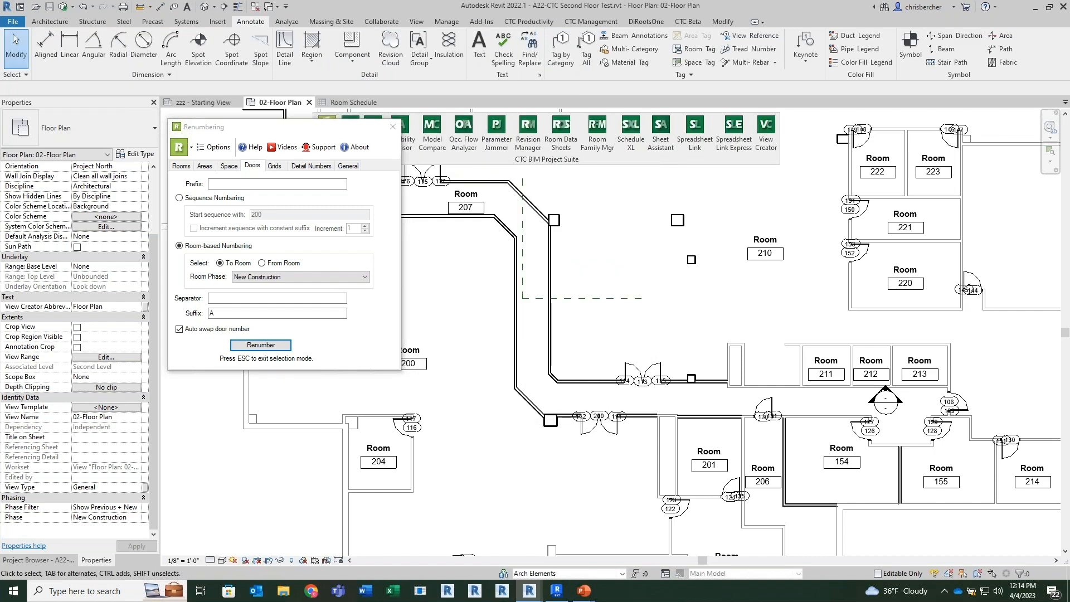
Step: Delete the extra door tags 112 and 111 on either side of the double door tagged 200
{"action": "scroll", "coordinate": [585, 419], "scroll_direction": "up", "scroll_amount": 4}
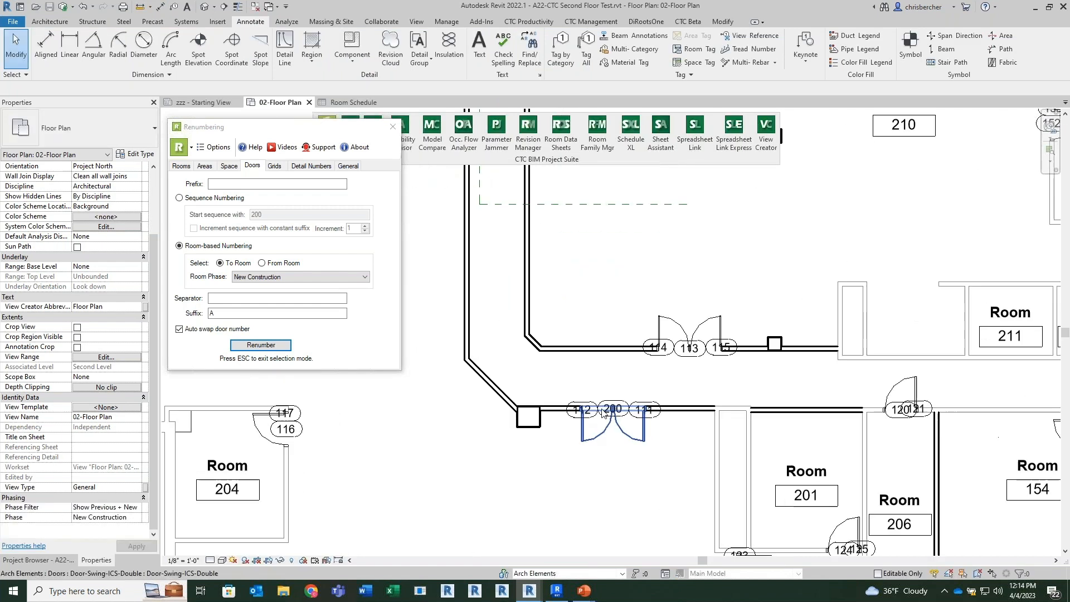
{"action": "left_click", "coordinate": [567, 406]}
{"action": "key", "text": "Delete"}
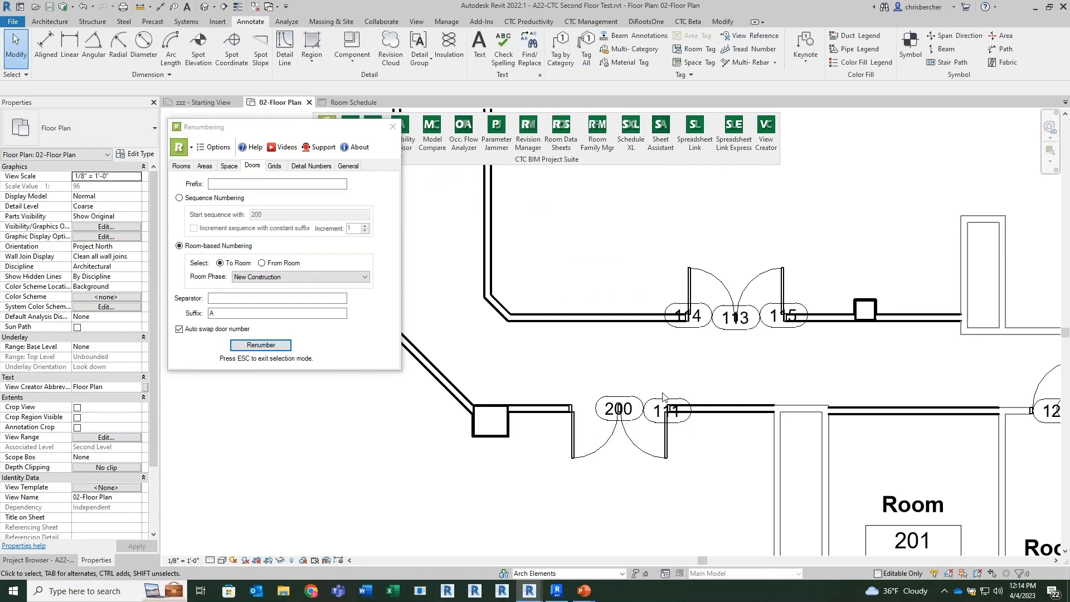
{"action": "left_click", "coordinate": [664, 398]}
{"action": "key", "text": "Delete"}
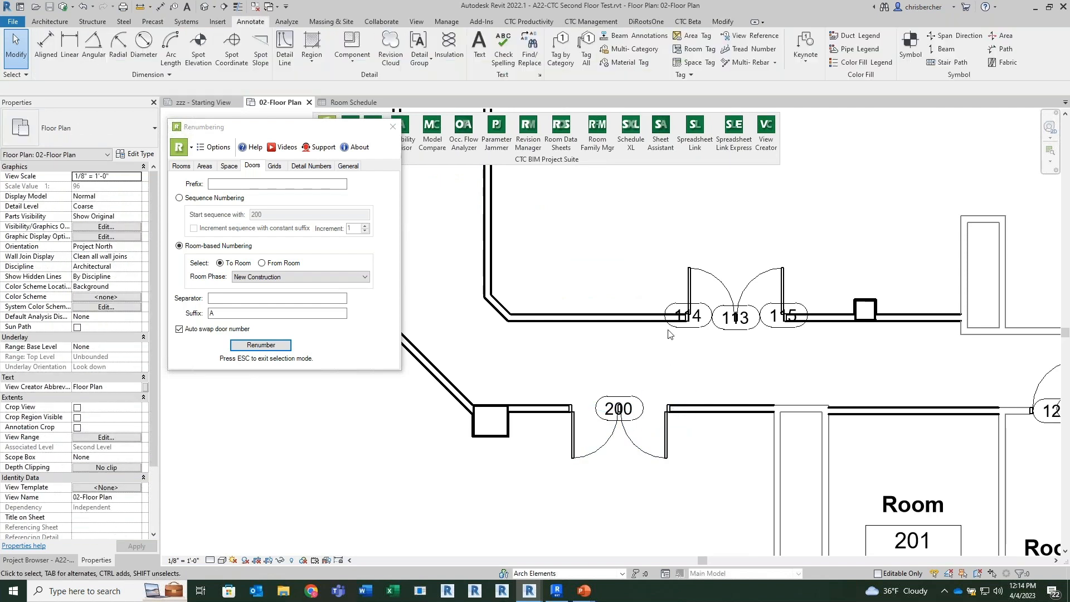
Step: Delete the extra door tags 114 and 115 on either side of the double door tagged 113
{"action": "left_click", "coordinate": [684, 316]}
{"action": "key", "text": "Delete"}
{"action": "left_click", "coordinate": [783, 315]}
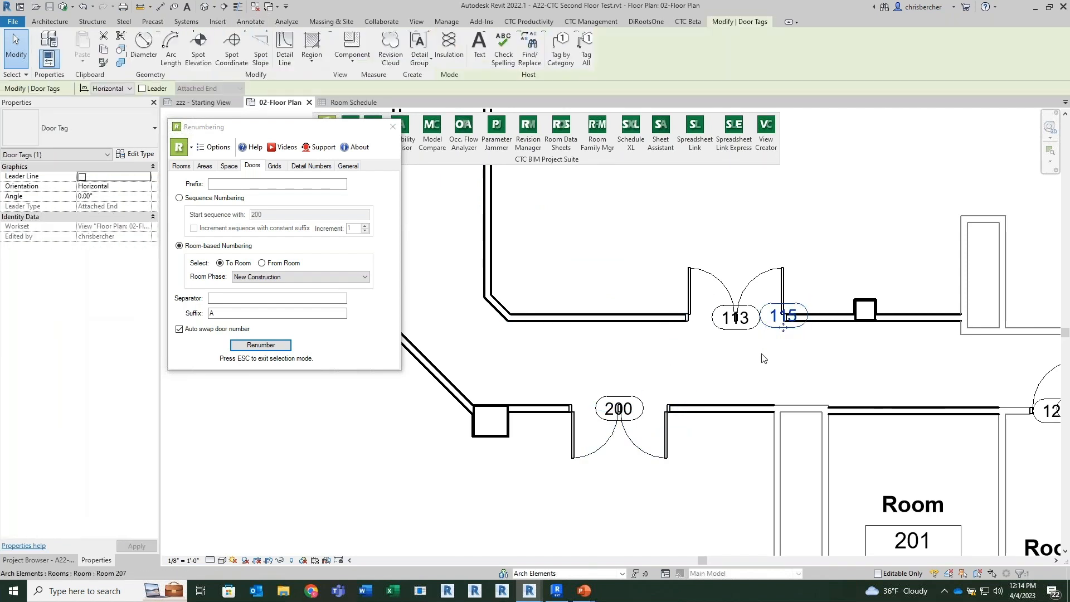
{"action": "key", "text": "Delete"}
{"action": "scroll", "coordinate": [761, 348], "scroll_direction": "down", "scroll_amount": 2}
{"action": "scroll", "coordinate": [777, 331], "scroll_direction": "up", "scroll_amount": 1}
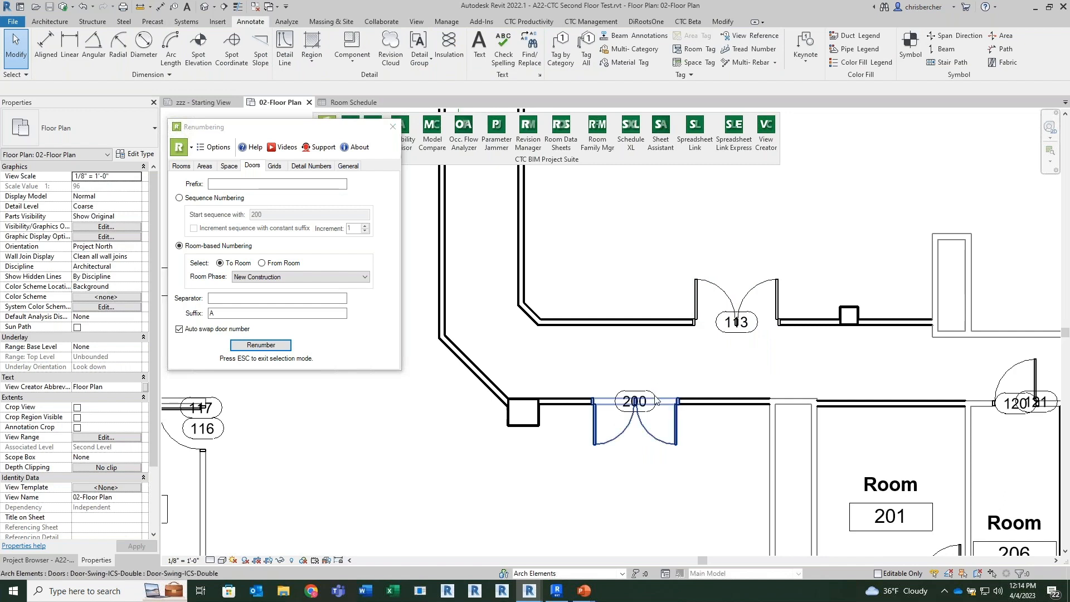
Step: Delete the extra door tag 117 above tag 116 at room 204's door
{"action": "middle_click_drag", "start_coordinate": [537, 349], "coordinate": [633, 361]}
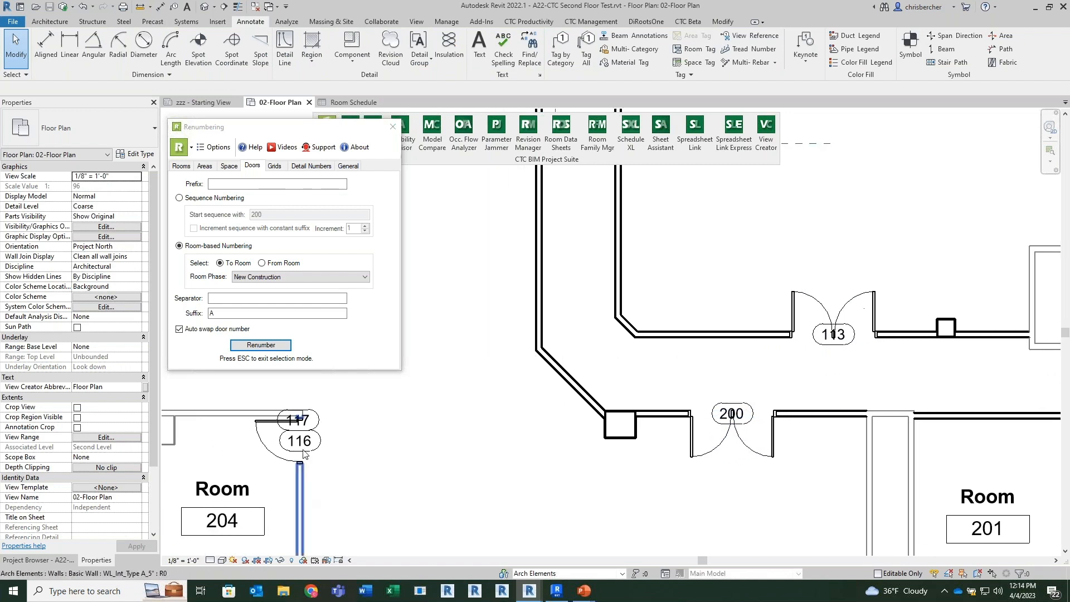
{"action": "left_click", "coordinate": [316, 426]}
{"action": "key", "text": "Delete"}
Step: Delete the extra tag 173 beside the double door tagged 172, and tag 176 beside the corridor double door tagged 175
{"action": "middle_click_drag", "start_coordinate": [408, 374], "coordinate": [619, 482]}
{"action": "middle_click_drag", "start_coordinate": [555, 304], "coordinate": [528, 516]}
{"action": "middle_click_drag", "start_coordinate": [526, 316], "coordinate": [908, 296]}
{"action": "scroll", "coordinate": [896, 296], "scroll_direction": "down", "scroll_amount": 2}
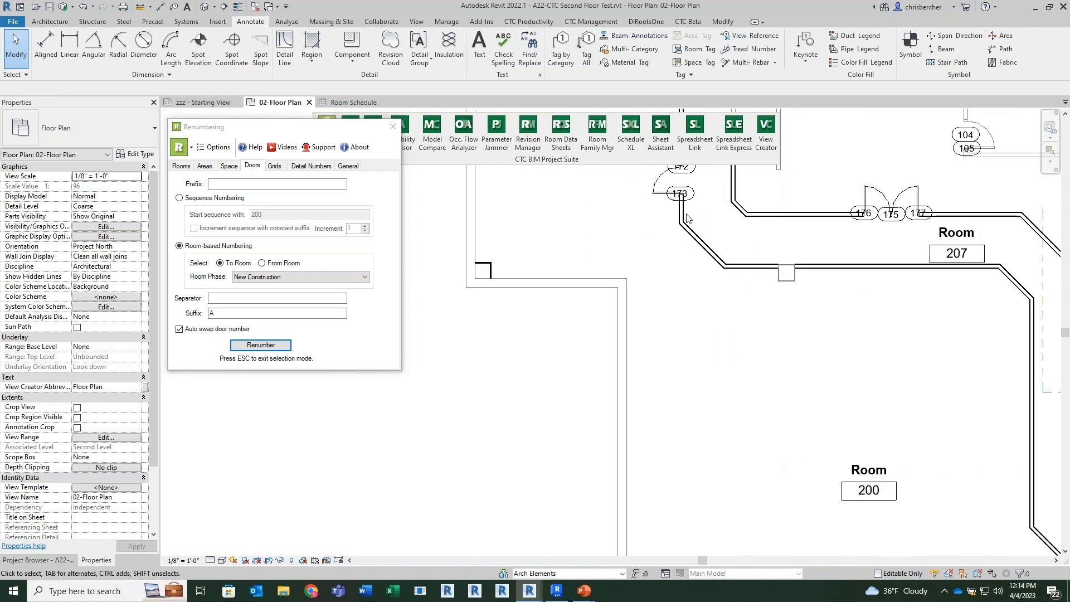
{"action": "middle_click_drag", "start_coordinate": [687, 218], "coordinate": [683, 304]}
{"action": "left_click", "coordinate": [687, 278]}
{"action": "key", "text": "Delete"}
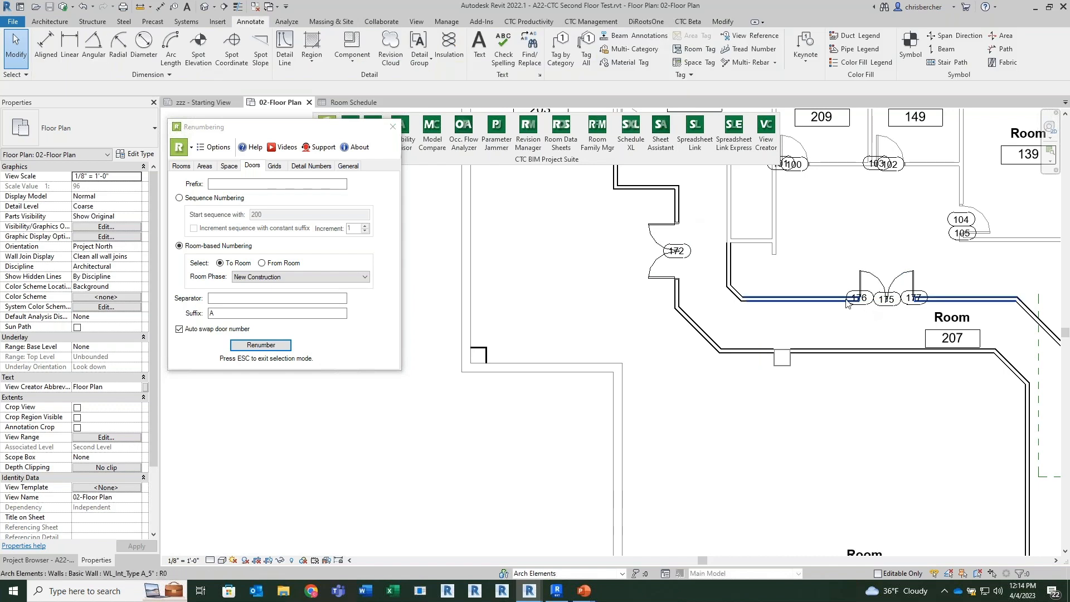
{"action": "left_click", "coordinate": [854, 300]}
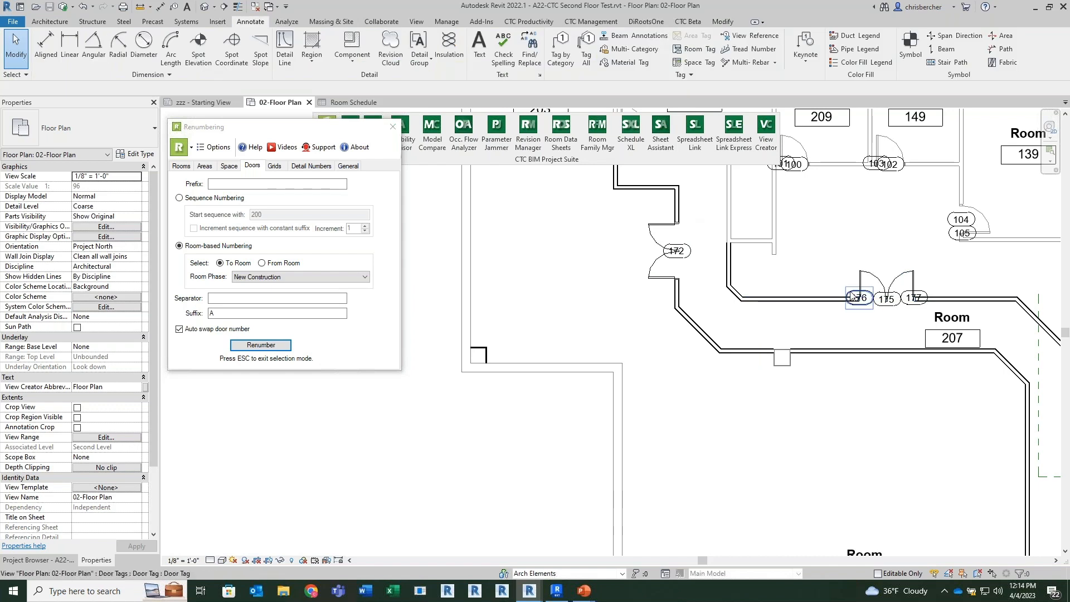
{"action": "left_click", "coordinate": [929, 298]}
{"action": "key", "text": "Delete"}
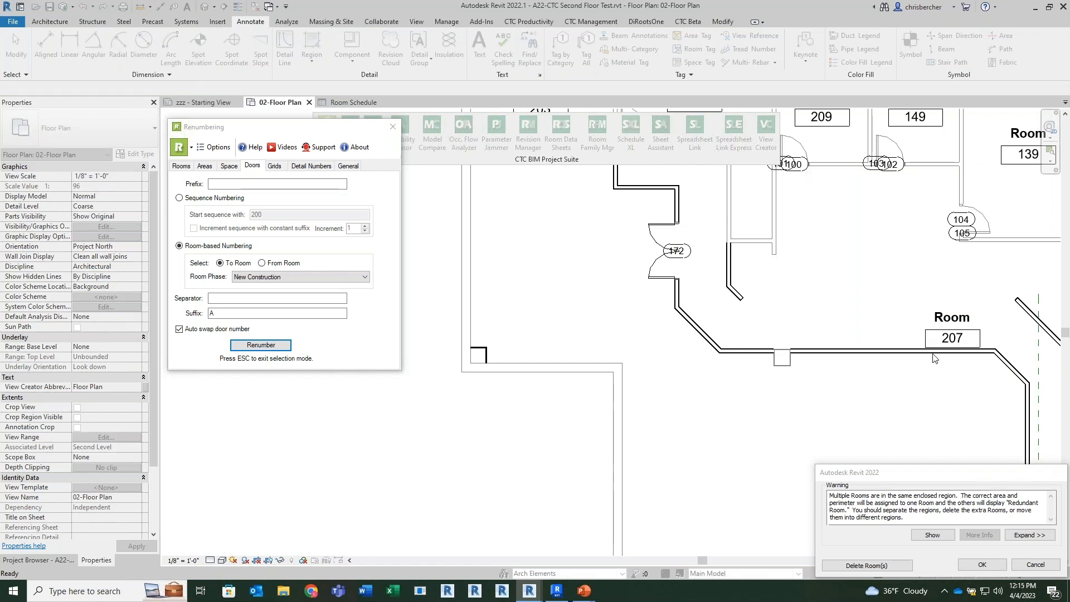
{"action": "left_click", "coordinate": [1034, 566]}
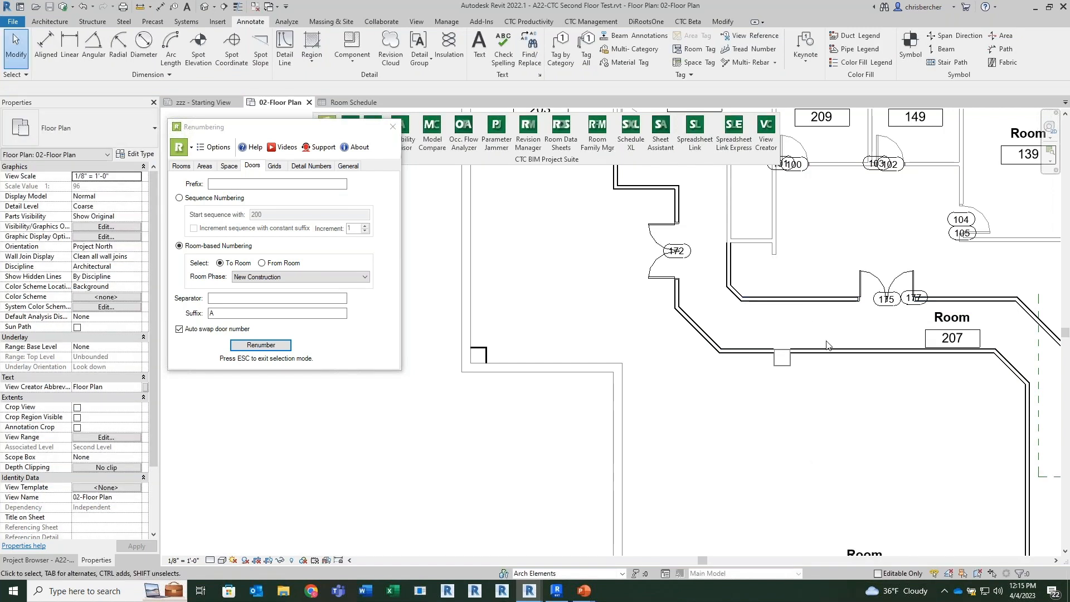
Step: Delete the extra door tag 177 beside the double door tagged 175
{"action": "left_click", "coordinate": [912, 302]}
{"action": "key", "text": "Delete"}
{"action": "middle_click_drag", "start_coordinate": [891, 334], "coordinate": [849, 322]}
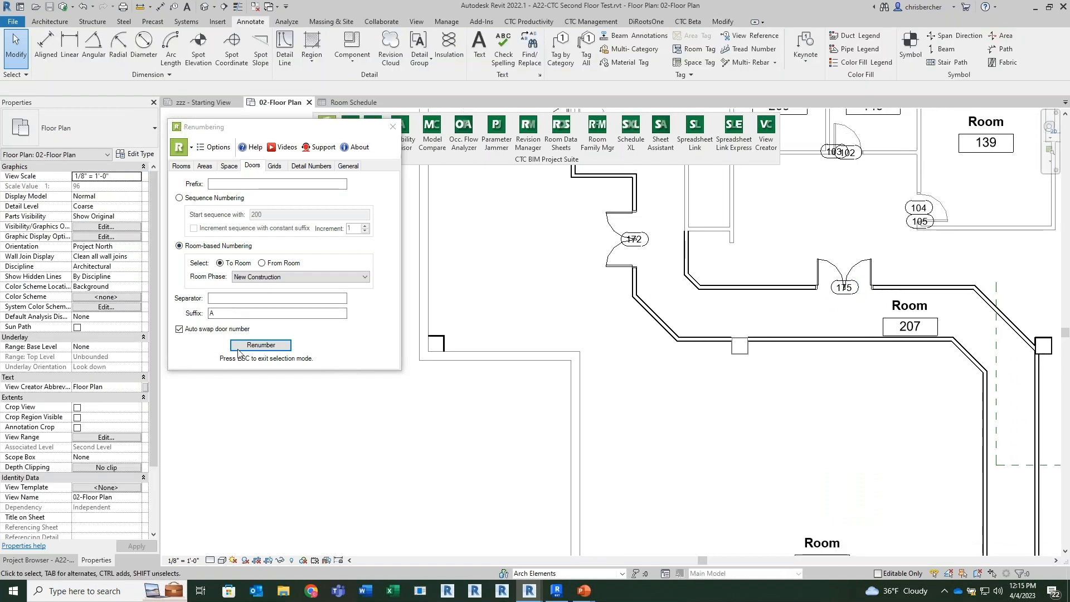
Step: Restart room-based door renumbering and number room 200's double doors tagged 172 and 200 as 200A and 200B
{"action": "left_click", "coordinate": [260, 345]}
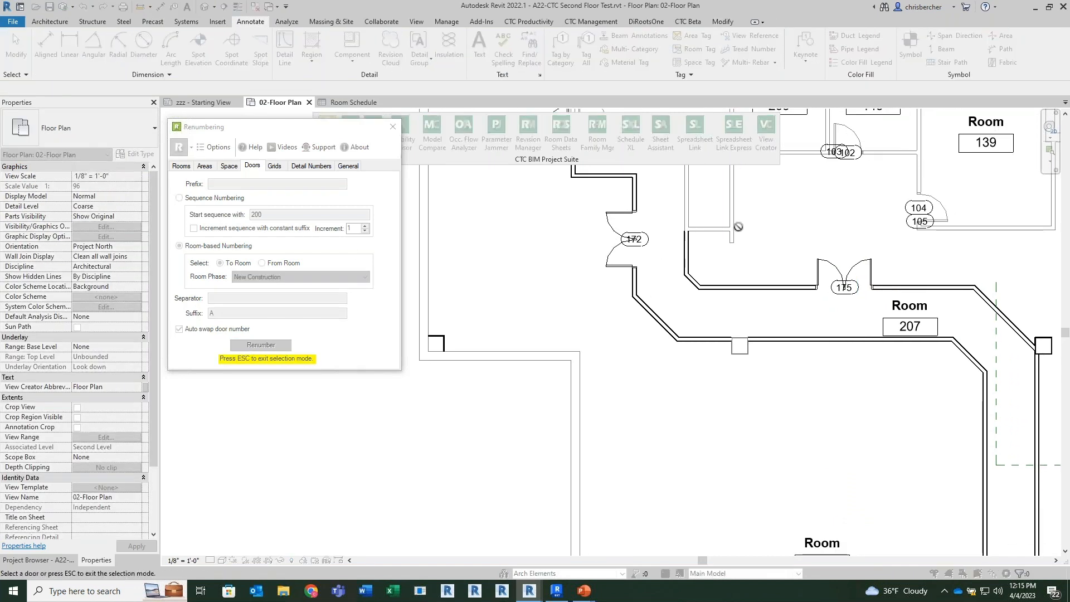
{"action": "left_click", "coordinate": [618, 267]}
{"action": "middle_click_drag", "start_coordinate": [662, 403], "coordinate": [545, 273]}
{"action": "left_click", "coordinate": [996, 527]}
{"action": "scroll", "coordinate": [935, 468], "scroll_direction": "down", "scroll_amount": 1}
{"action": "middle_click_drag", "start_coordinate": [794, 433], "coordinate": [764, 459]}
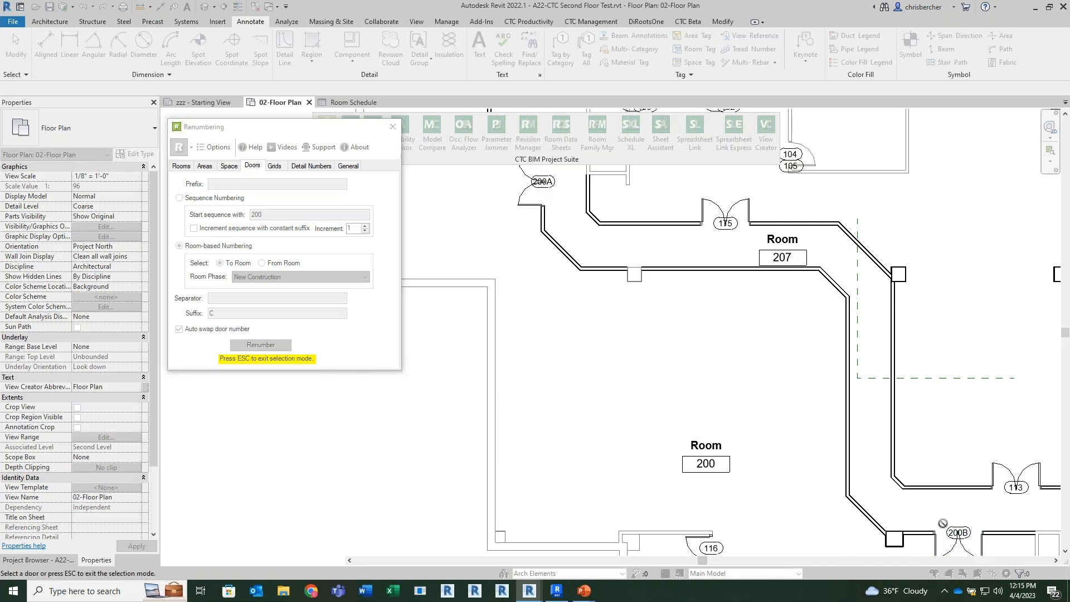
Step: Renumber the double doors tagged 113 and 175 from room 210 with sequential letter suffixes, starting with 210A for door 113
{"action": "middle_click_drag", "start_coordinate": [942, 499], "coordinate": [762, 470]}
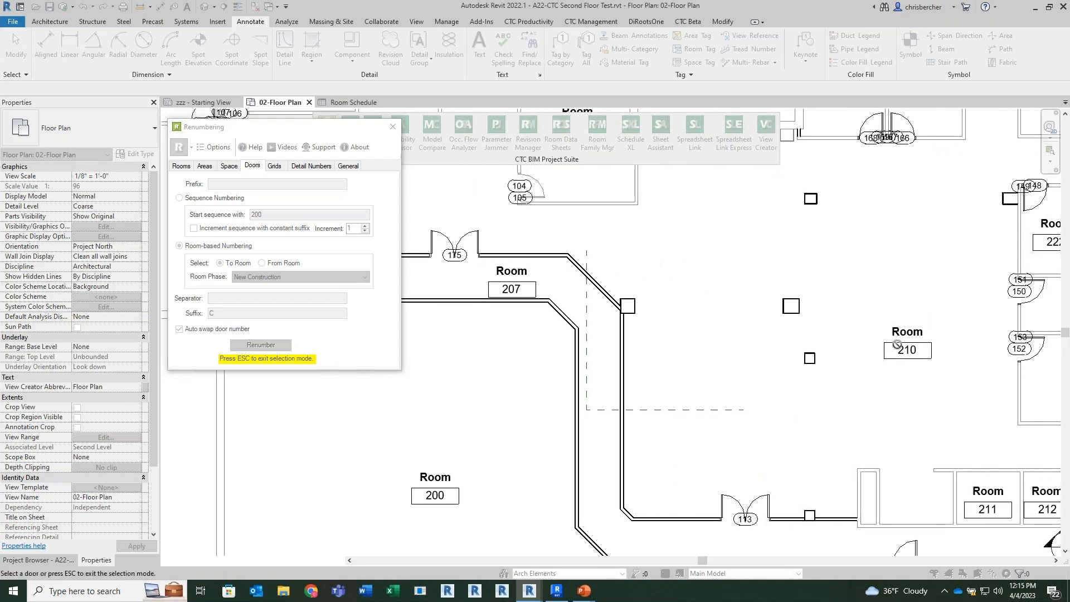
{"action": "left_click", "coordinate": [769, 503]}
{"action": "left_click", "coordinate": [451, 259]}
Step: Renumber the doors of rooms 204, 205, 202 and 201 to match their room numbers
{"action": "middle_click_drag", "start_coordinate": [807, 414], "coordinate": [841, 291]}
{"action": "scroll", "coordinate": [841, 291], "scroll_direction": "down", "scroll_amount": 1}
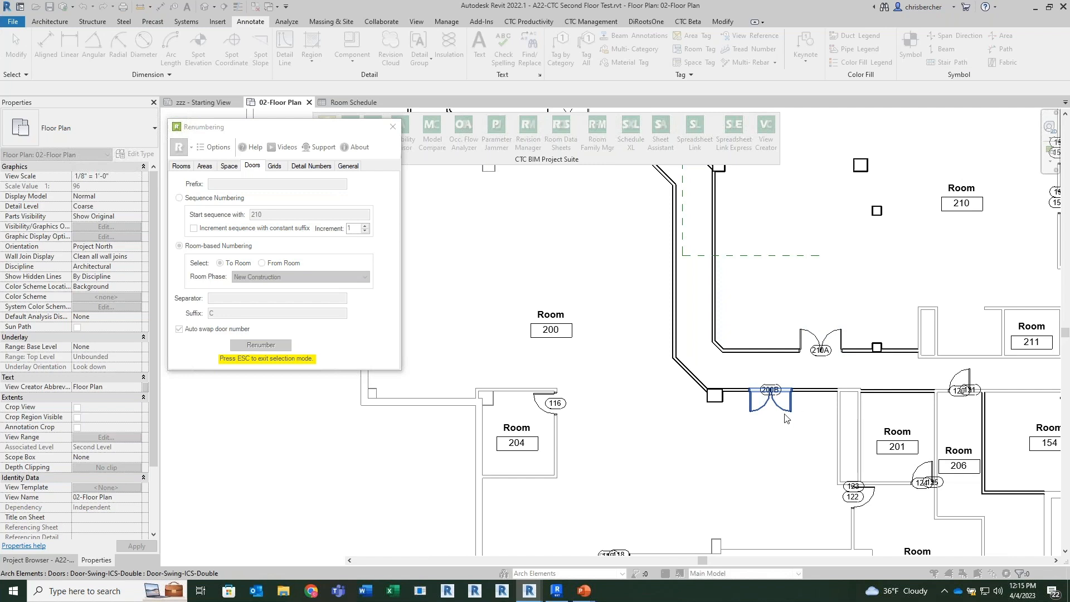
{"action": "left_click", "coordinate": [542, 399]}
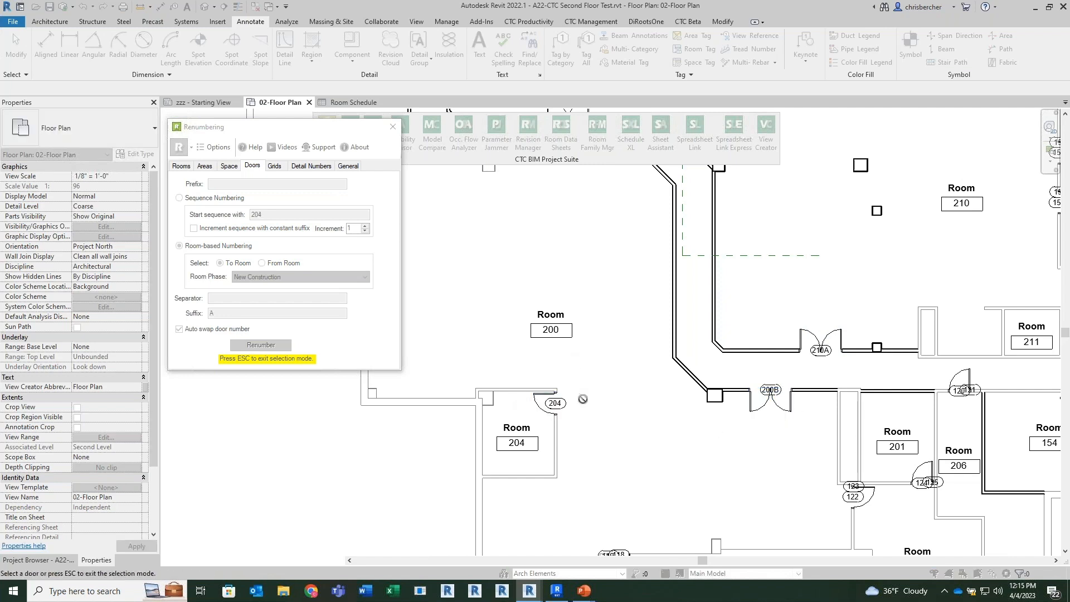
{"action": "middle_click_drag", "start_coordinate": [757, 442], "coordinate": [653, 342]}
{"action": "left_click", "coordinate": [507, 462]}
{"action": "left_click", "coordinate": [767, 403]}
{"action": "left_click", "coordinate": [819, 372]}
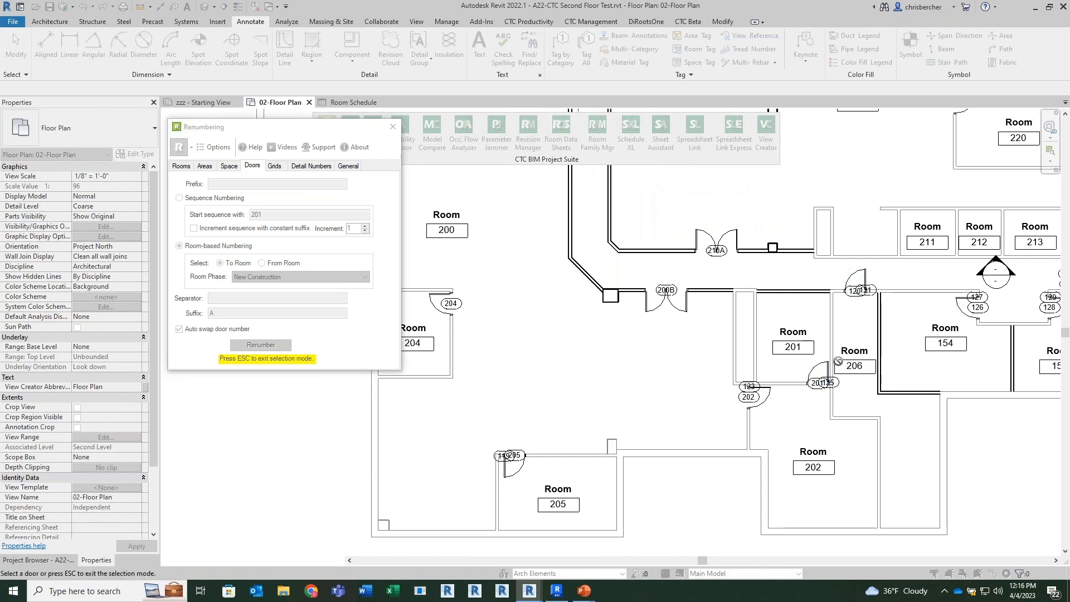
Step: Renumber the doors of rooms 154, 155, 214 and 215 to match their rooms, and the door beside room 213 as 210C
{"action": "middle_click_drag", "start_coordinate": [882, 339], "coordinate": [664, 331]}
{"action": "left_click", "coordinate": [737, 309]}
{"action": "left_click", "coordinate": [839, 303]}
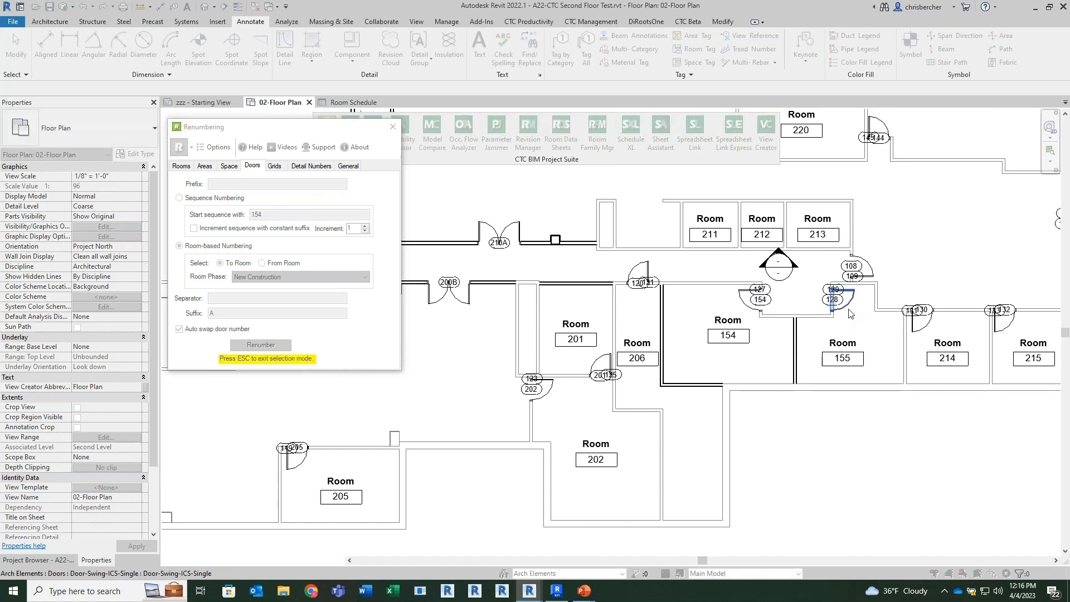
{"action": "left_click", "coordinate": [919, 330]}
{"action": "left_click", "coordinate": [1003, 326]}
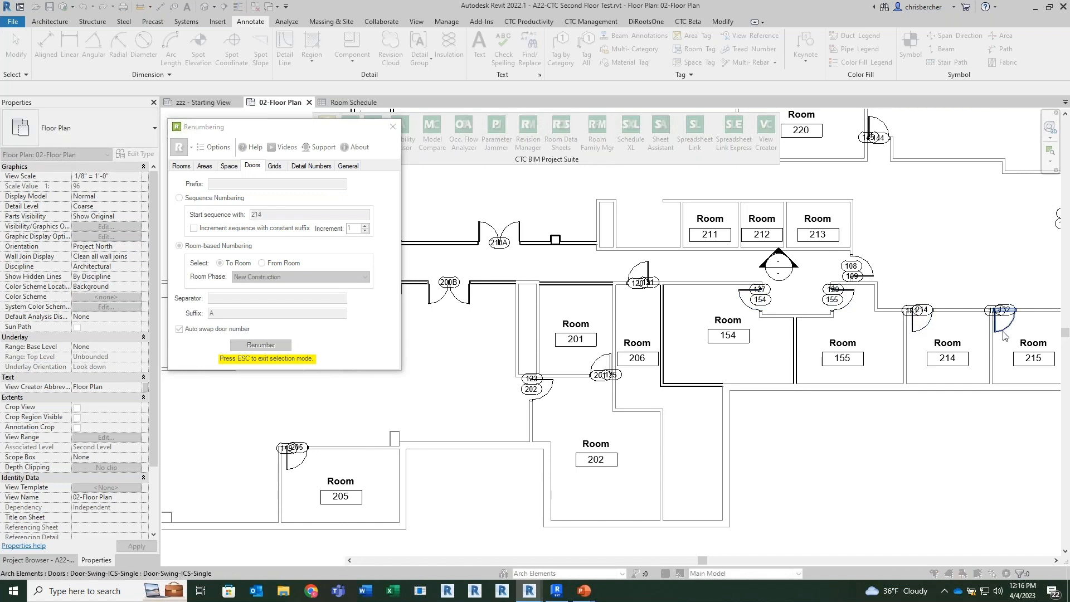
{"action": "left_click", "coordinate": [872, 271]}
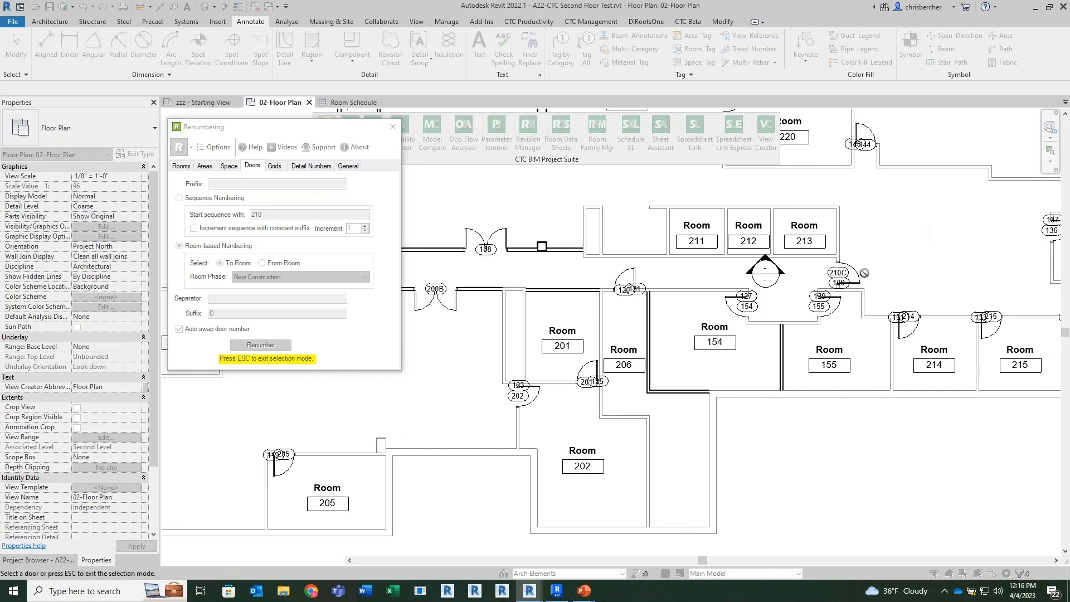
Step: Examine the door numbers around room 210, including the double door south of it that was numbered 210A
{"action": "scroll", "coordinate": [866, 274], "scroll_direction": "up", "scroll_amount": 2}
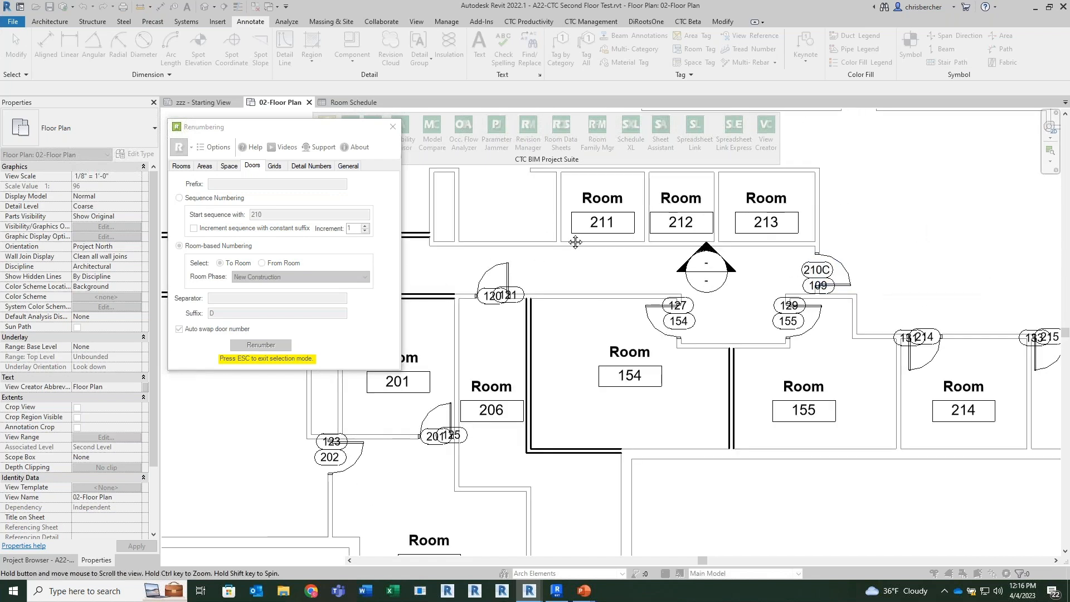
{"action": "middle_click_drag", "start_coordinate": [575, 242], "coordinate": [859, 292]}
{"action": "scroll", "coordinate": [533, 274], "scroll_direction": "down", "scroll_amount": 2}
{"action": "middle_click_drag", "start_coordinate": [589, 332], "coordinate": [685, 432]}
{"action": "middle_click_drag", "start_coordinate": [621, 403], "coordinate": [621, 470]}
{"action": "middle_click_drag", "start_coordinate": [626, 375], "coordinate": [736, 471]}
{"action": "middle_click_drag", "start_coordinate": [803, 545], "coordinate": [646, 380]}
{"action": "scroll", "coordinate": [736, 475], "scroll_direction": "up", "scroll_amount": 2}
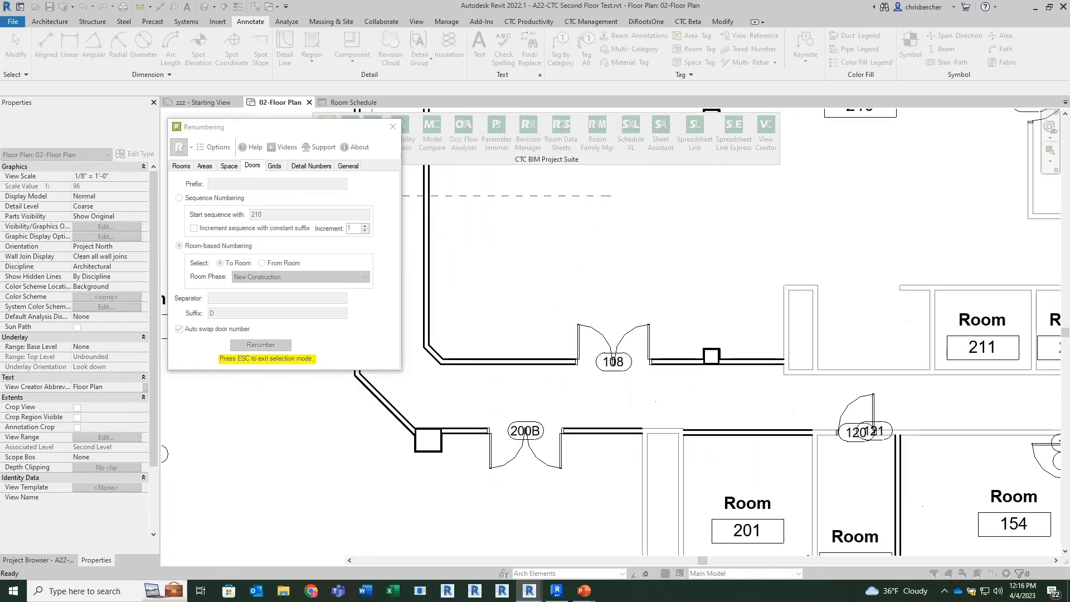
{"action": "scroll", "coordinate": [785, 386], "scroll_direction": "down", "scroll_amount": 3}
{"action": "middle_click_drag", "start_coordinate": [792, 396], "coordinate": [624, 344]}
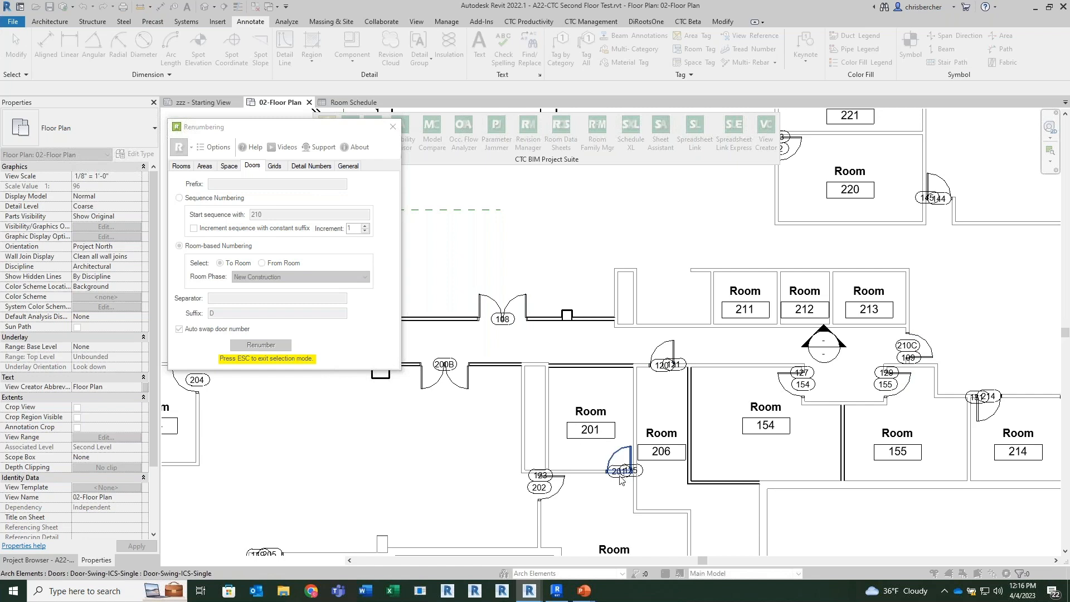
Step: Renumber room 218's door to match its room number
{"action": "scroll", "coordinate": [627, 411], "scroll_direction": "down", "scroll_amount": 1}
{"action": "middle_click_drag", "start_coordinate": [625, 410], "coordinate": [351, 340]}
{"action": "middle_click_drag", "start_coordinate": [816, 291], "coordinate": [854, 387]}
{"action": "left_click", "coordinate": [876, 337]}
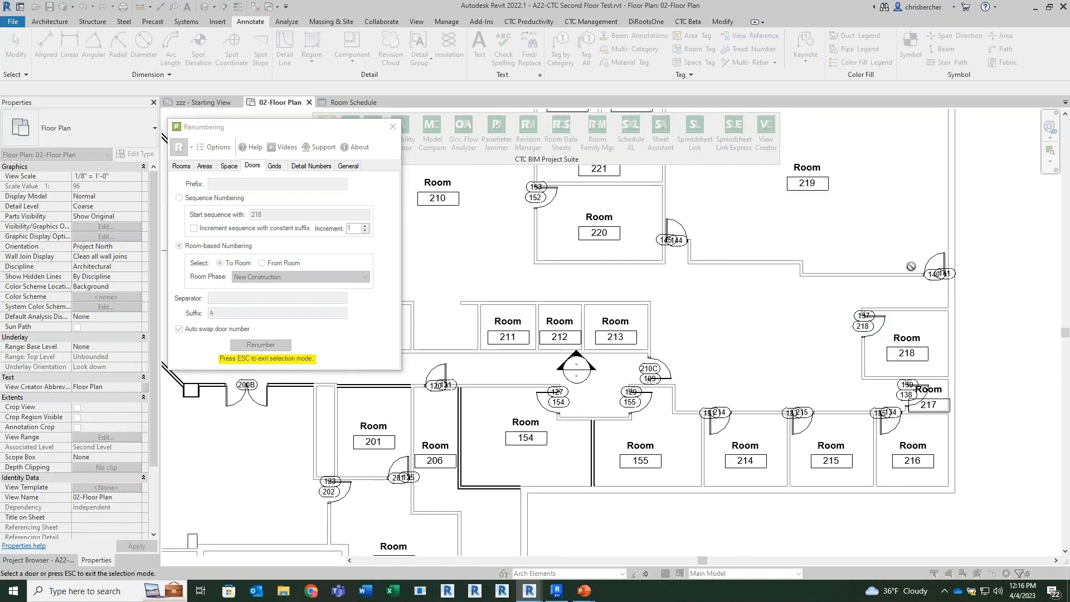
Step: End the door selection and delete the extra door tags 145 and 141 at the two lower doors of room 219
{"action": "middle_click_drag", "start_coordinate": [702, 231], "coordinate": [638, 293]}
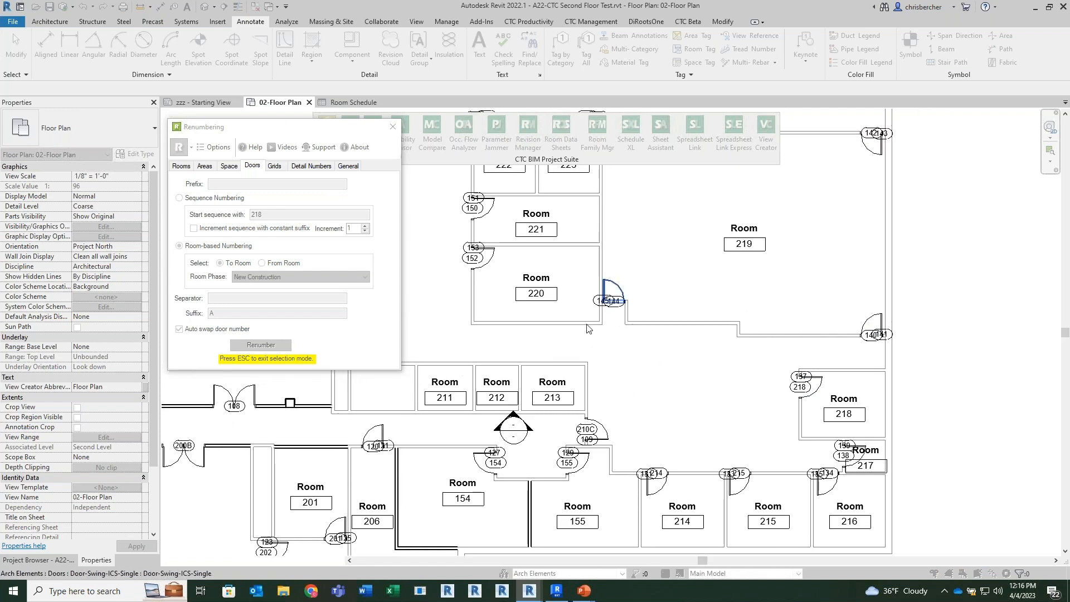
{"action": "scroll", "coordinate": [609, 321], "scroll_direction": "up", "scroll_amount": 3}
{"action": "left_click", "coordinate": [614, 268]}
{"action": "key", "text": "Delete"}
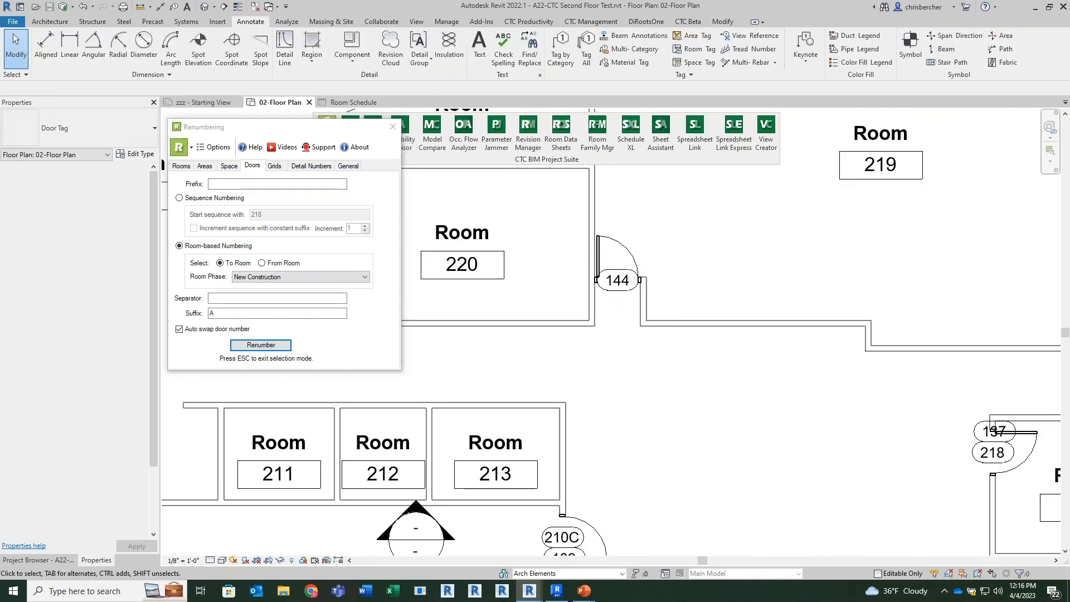
{"action": "middle_click_drag", "start_coordinate": [708, 257], "coordinate": [575, 290]}
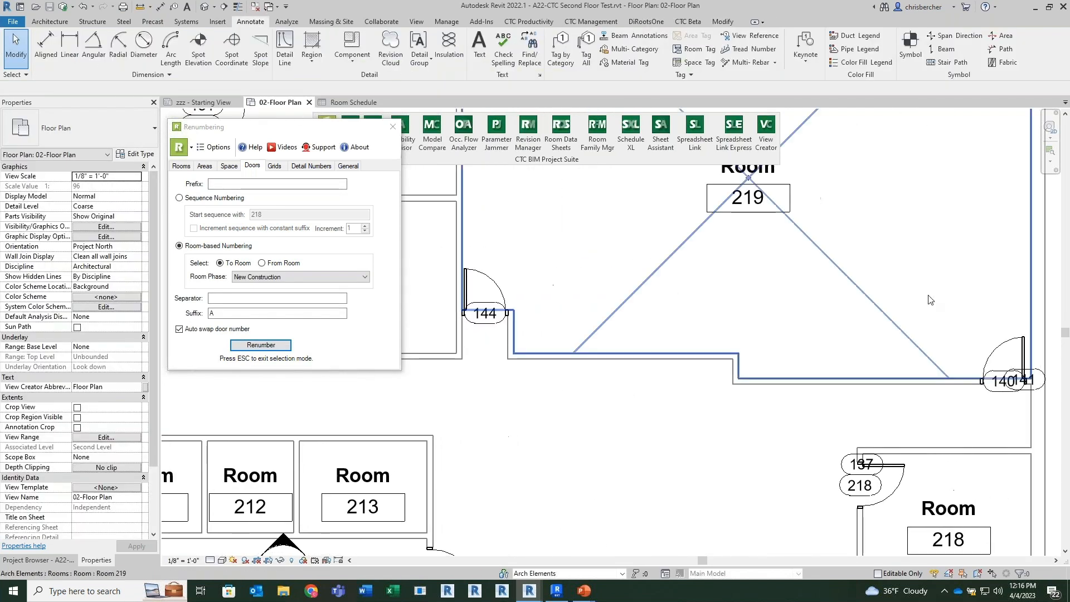
{"action": "left_click", "coordinate": [1029, 395]}
{"action": "key", "text": "Delete"}
Step: Delete the extra door tag 143 overlapping tag 142 at the door in room 219's upper wall
{"action": "middle_click_drag", "start_coordinate": [875, 212], "coordinate": [812, 558]}
{"action": "key", "text": "Tab"}
{"action": "key", "text": "Tab"}
{"action": "key", "text": "Tab"}
{"action": "key", "text": "Tab"}
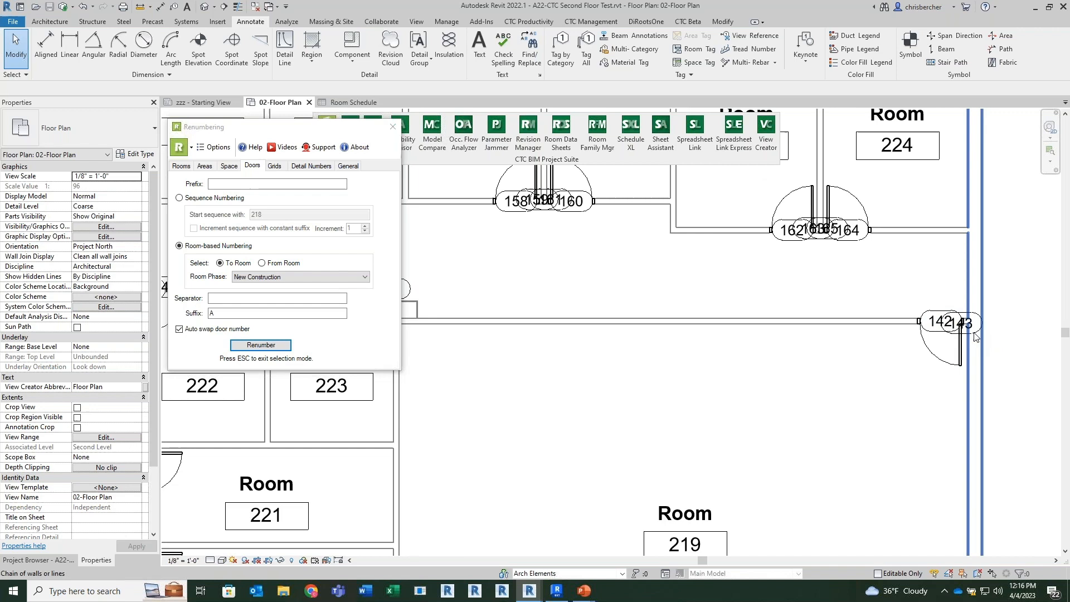
{"action": "key", "text": "Tab"}
{"action": "key", "text": "Tab"}
{"action": "key", "text": "Tab"}
{"action": "key", "text": "Tab"}
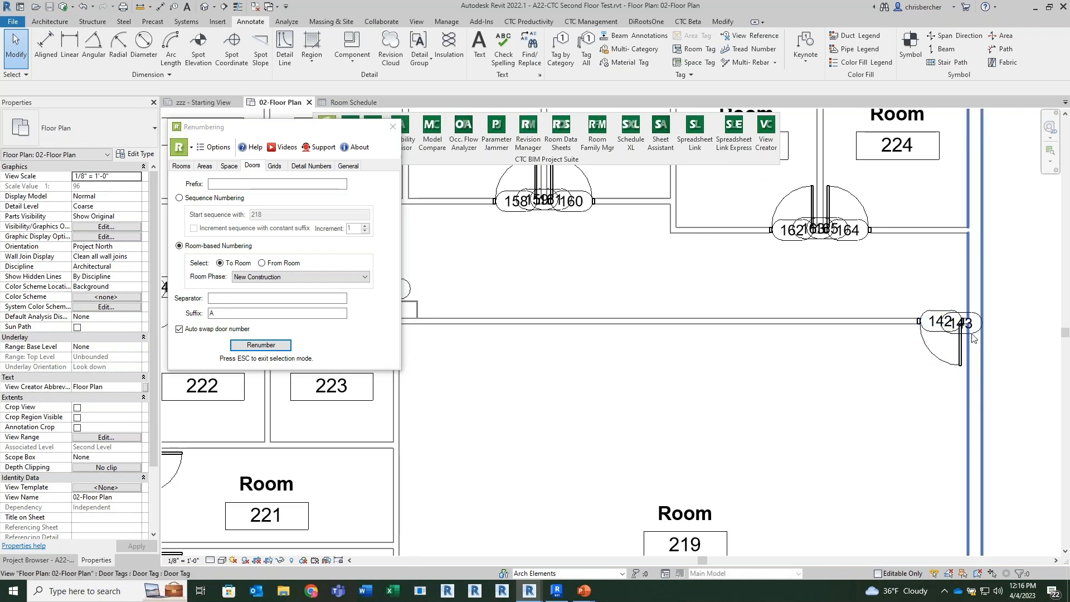
{"action": "left_click", "coordinate": [973, 337]}
{"action": "key", "text": "Delete"}
Step: Renumber room 219's doors tagged 144, 140 and 142 as 219A, 219B and 219C, and close the Renumbering window
{"action": "scroll", "coordinate": [676, 489], "scroll_direction": "down", "scroll_amount": 1}
{"action": "middle_click_drag", "start_coordinate": [677, 490], "coordinate": [713, 284]}
{"action": "scroll", "coordinate": [713, 284], "scroll_direction": "up", "scroll_amount": 1}
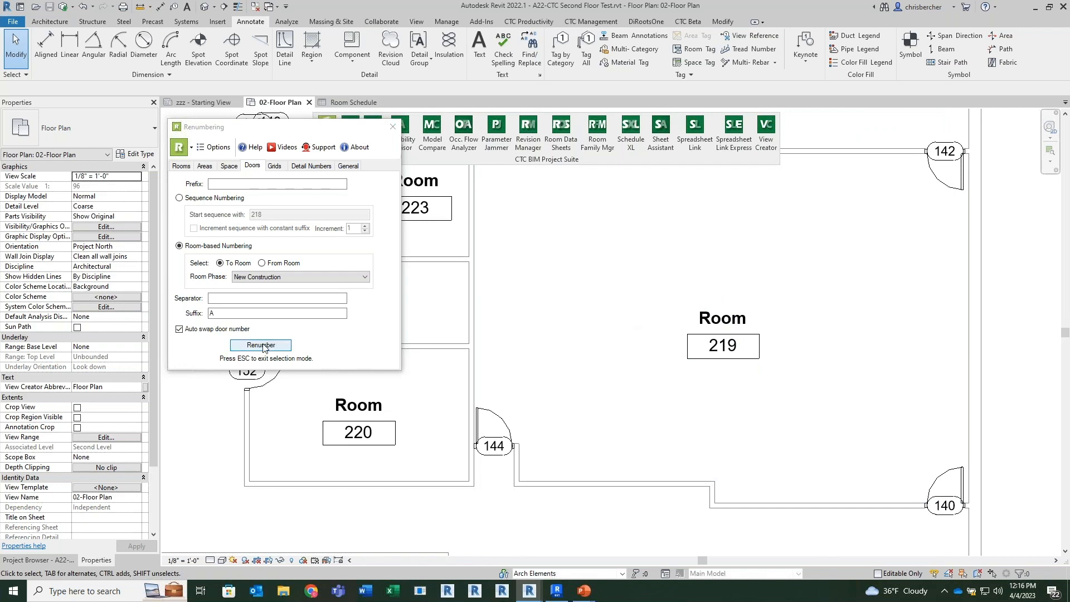
{"action": "left_click", "coordinate": [264, 345]}
{"action": "left_click", "coordinate": [494, 433]}
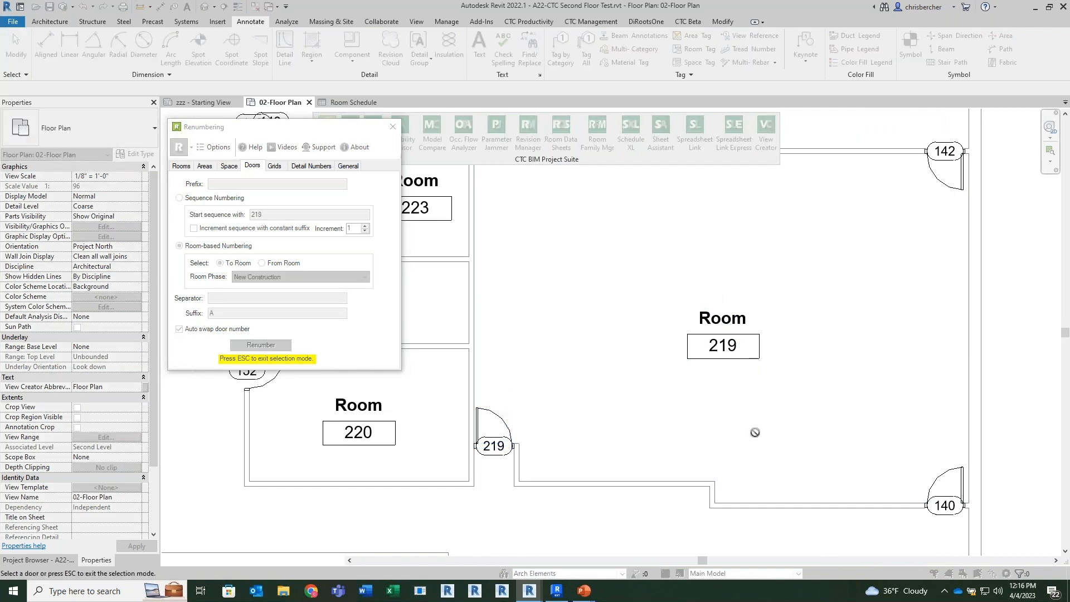
{"action": "left_click", "coordinate": [972, 475]}
{"action": "left_click", "coordinate": [939, 189]}
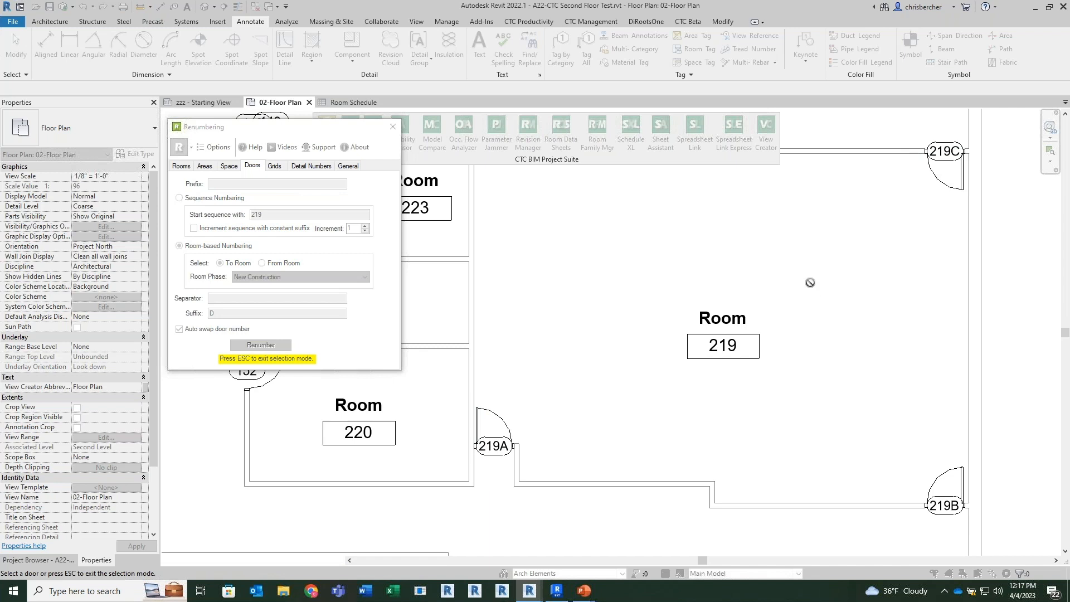
{"action": "key", "text": "Escape"}
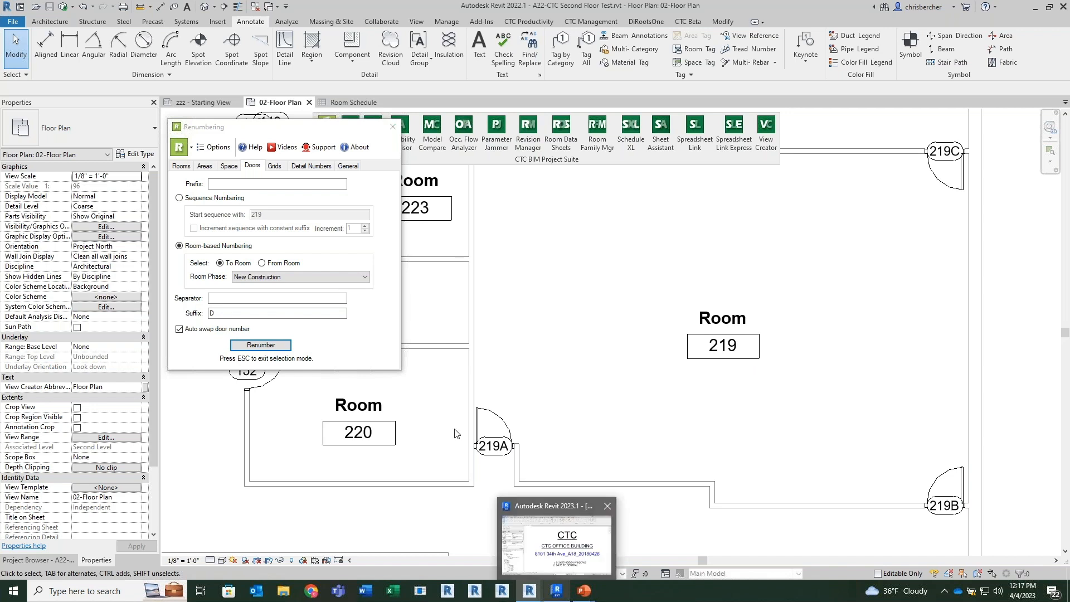
{"action": "left_click", "coordinate": [393, 126]}
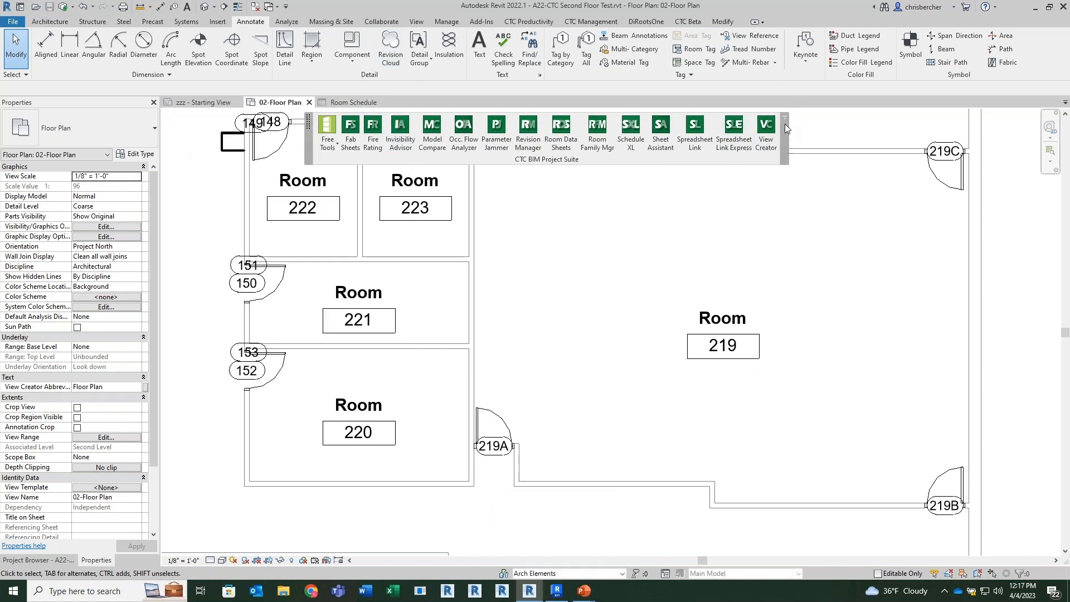
Step: Switch to the Revit 2023.1 session with the CTC office building and open sheet A701 - DETAILS
{"action": "left_click", "coordinate": [556, 592]}
{"action": "scroll", "coordinate": [55, 480], "scroll_direction": "down", "scroll_amount": 3}
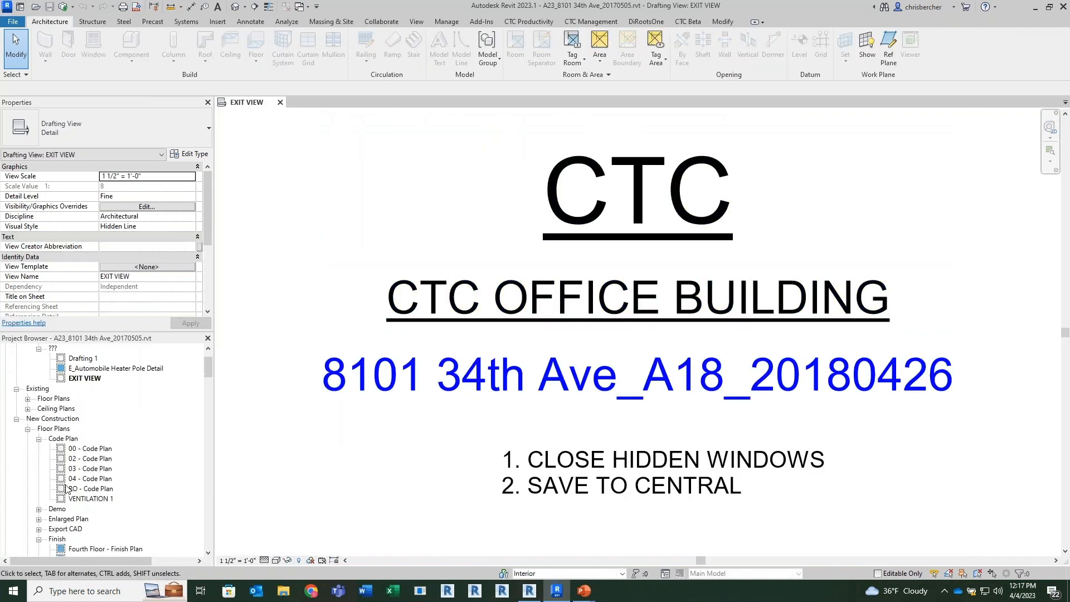
{"action": "left_click_drag", "start_coordinate": [209, 369], "coordinate": [208, 492]}
{"action": "left_click", "coordinate": [101, 403]}
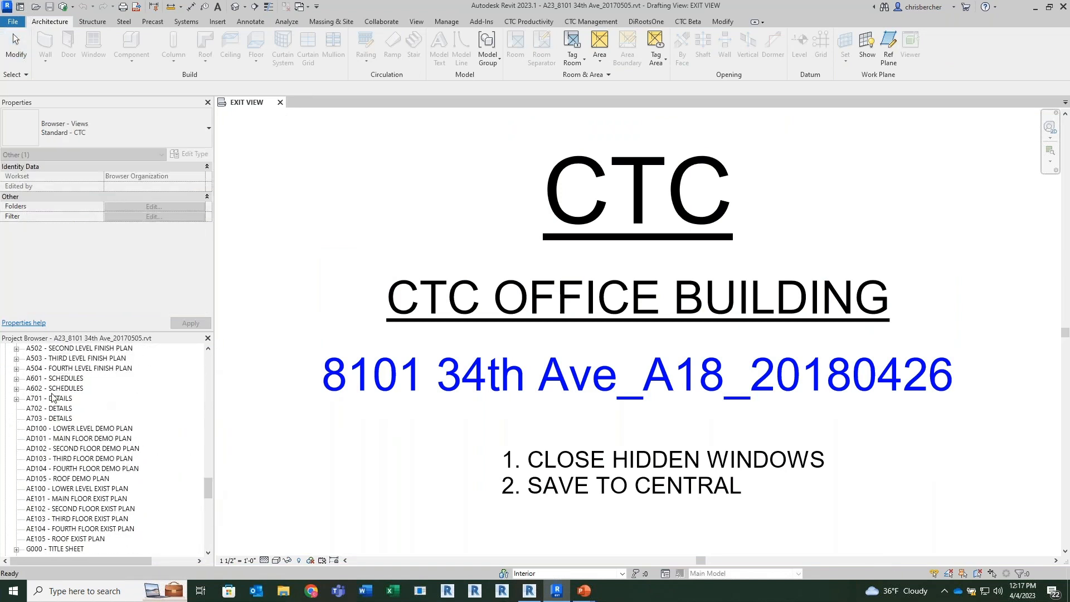
{"action": "double_click", "coordinate": [55, 398]}
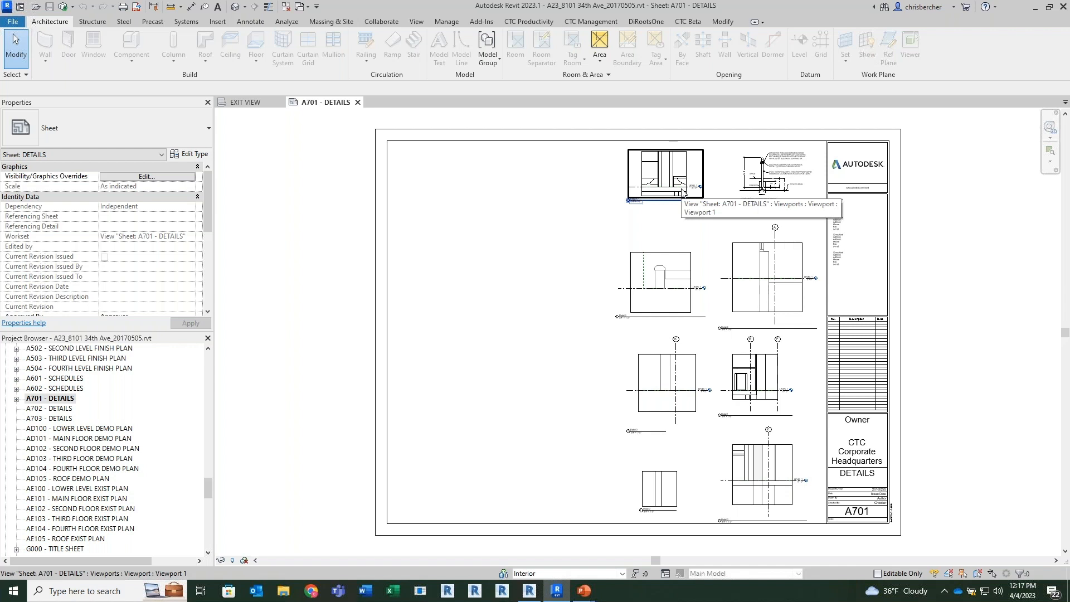
Step: Examine the existing detail numbers and the layout of the details on sheet A701
{"action": "left_click", "coordinate": [528, 21]}
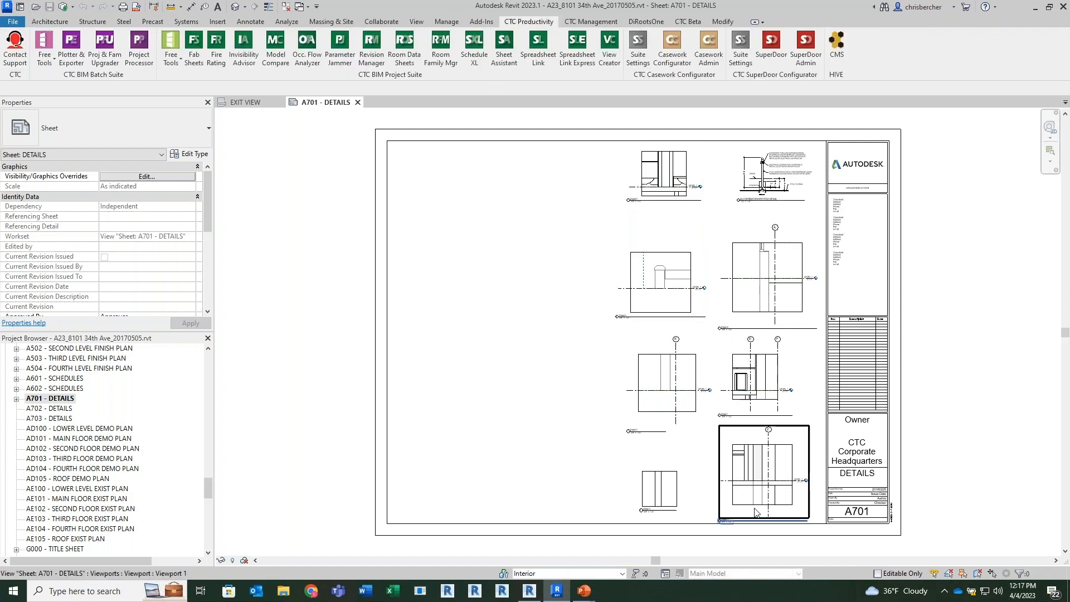
{"action": "scroll", "coordinate": [769, 485], "scroll_direction": "up", "scroll_amount": 4}
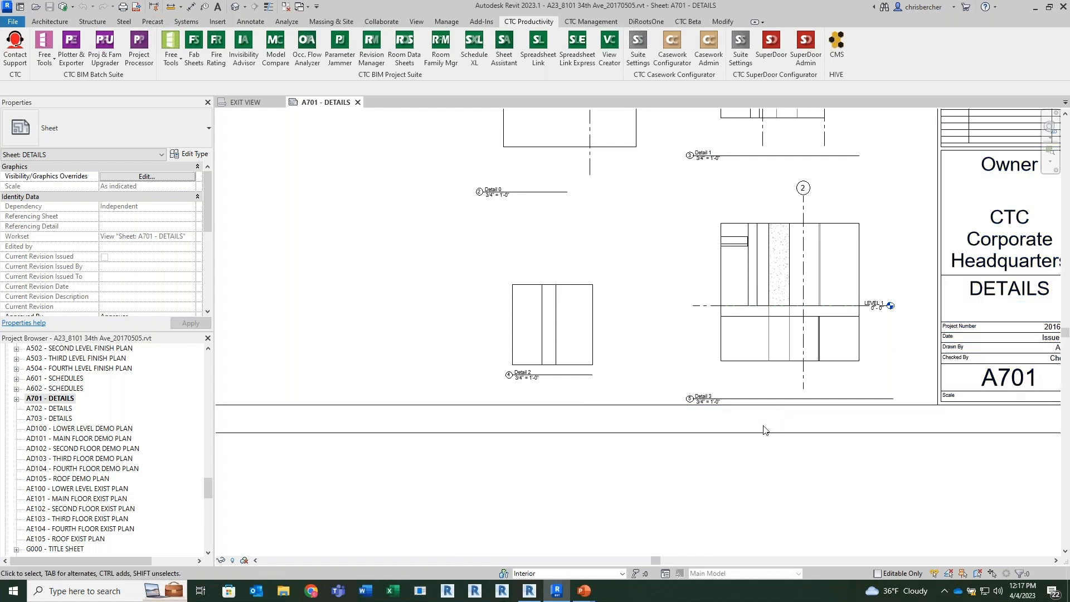
{"action": "scroll", "coordinate": [735, 299], "scroll_direction": "up", "scroll_amount": 1}
{"action": "scroll", "coordinate": [741, 311], "scroll_direction": "down", "scroll_amount": 5}
{"action": "middle_click_drag", "start_coordinate": [713, 313], "coordinate": [683, 486]}
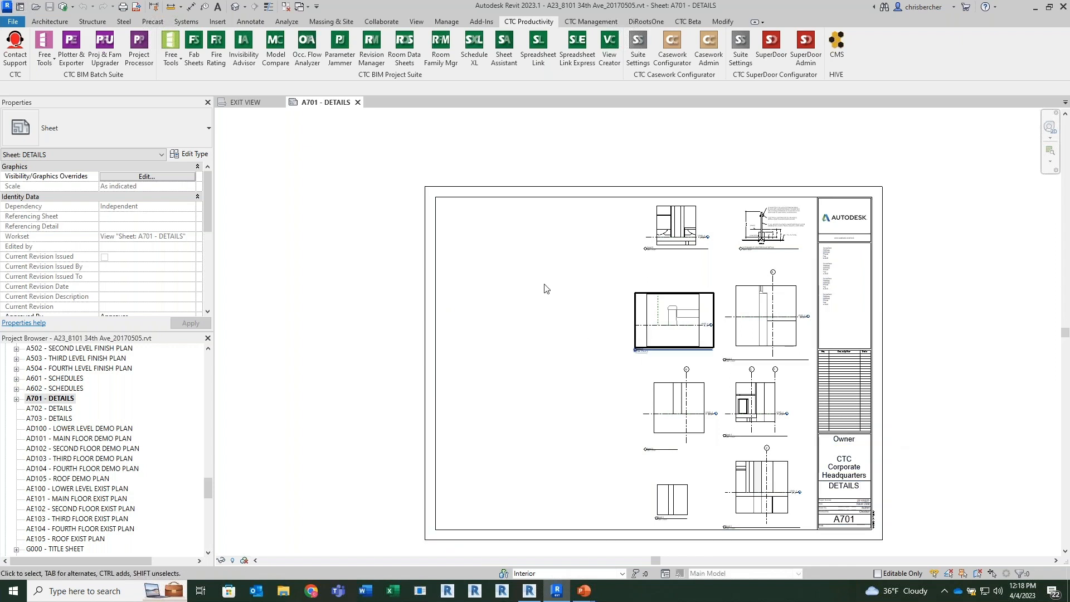
{"action": "scroll", "coordinate": [775, 507], "scroll_direction": "up", "scroll_amount": 5}
{"action": "middle_click_drag", "start_coordinate": [776, 506], "coordinate": [742, 340]}
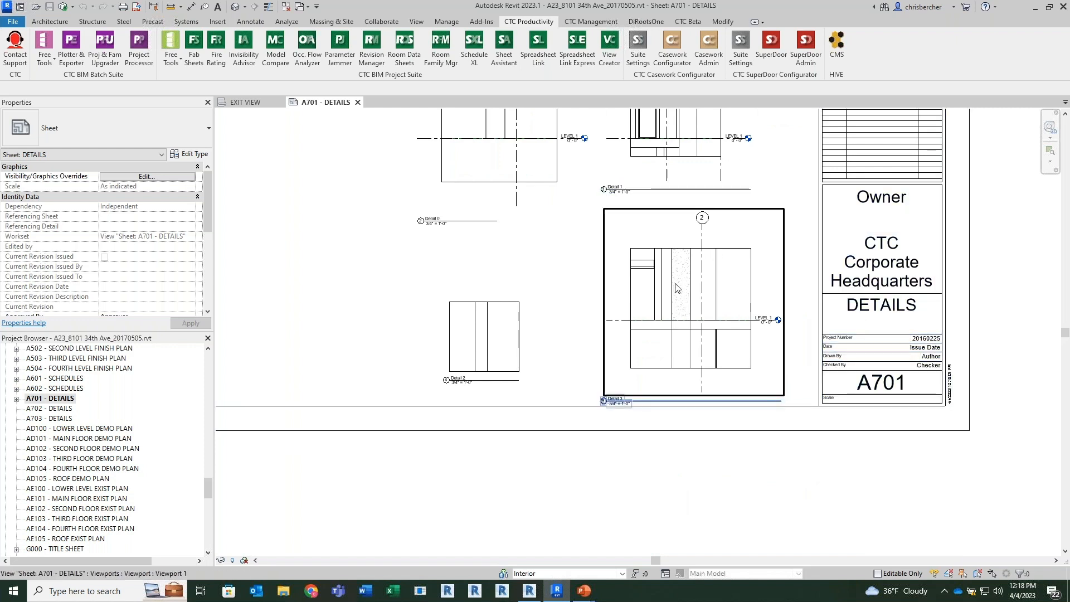
{"action": "scroll", "coordinate": [690, 299], "scroll_direction": "down", "scroll_amount": 1}
{"action": "middle_click_drag", "start_coordinate": [693, 299], "coordinate": [683, 398]}
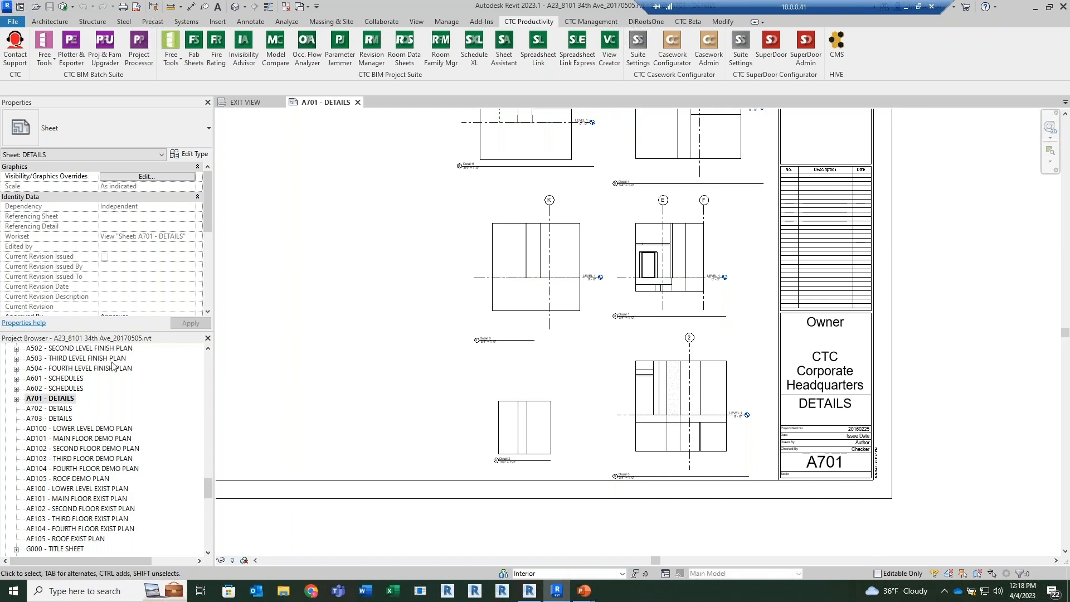
{"action": "scroll", "coordinate": [685, 423], "scroll_direction": "up", "scroll_amount": 3}
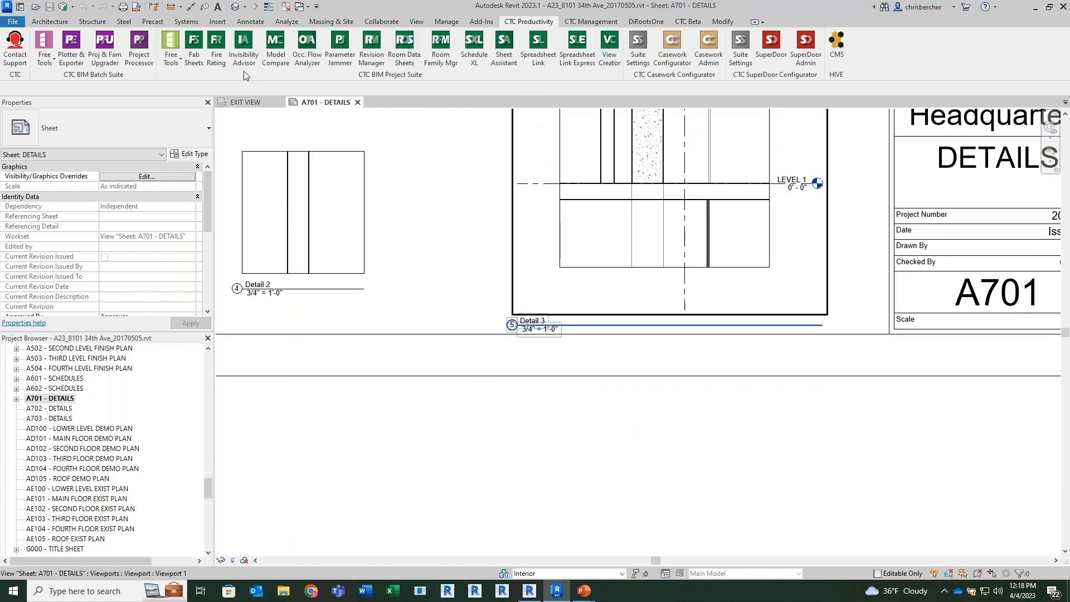
Step: Open the Renumbering tool and start renumbering detail numbers from 1 with automatic detail number swapping enabled
{"action": "left_click", "coordinate": [171, 66]}
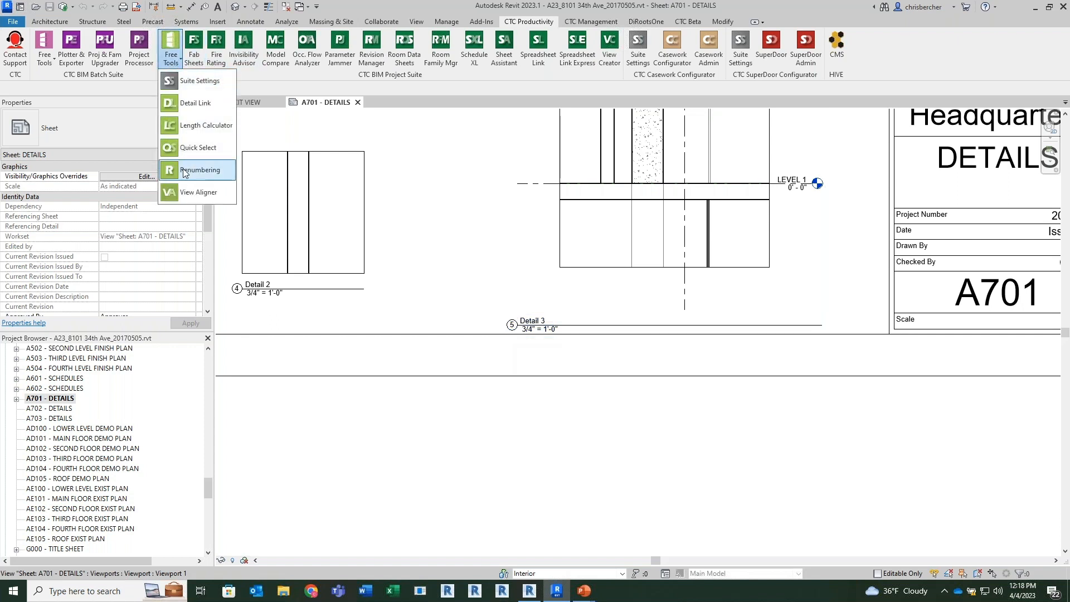
{"action": "left_click", "coordinate": [188, 170]}
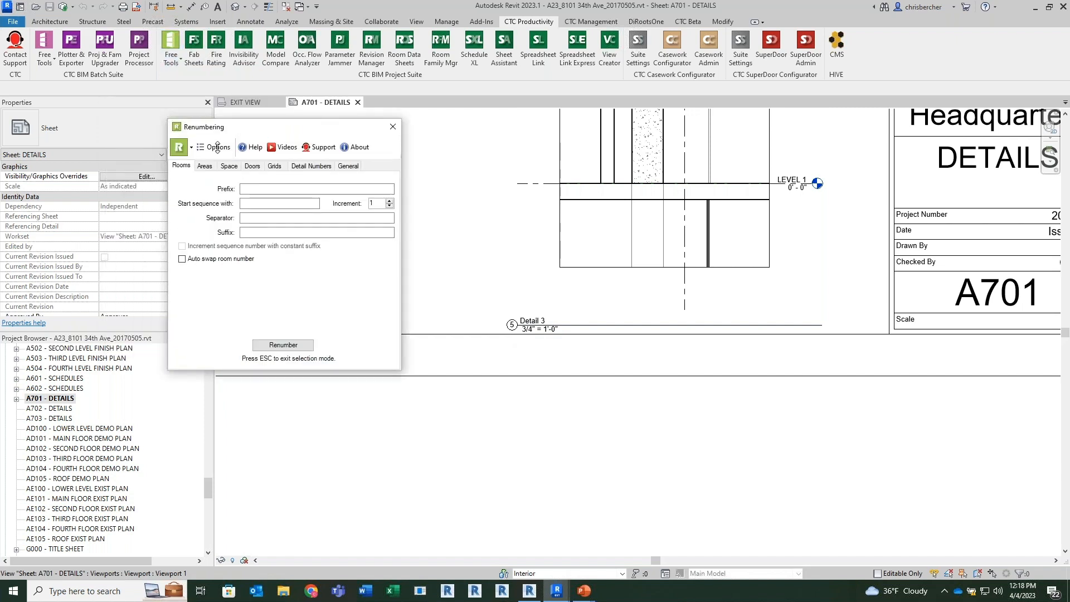
{"action": "left_click_drag", "start_coordinate": [258, 136], "coordinate": [237, 162]}
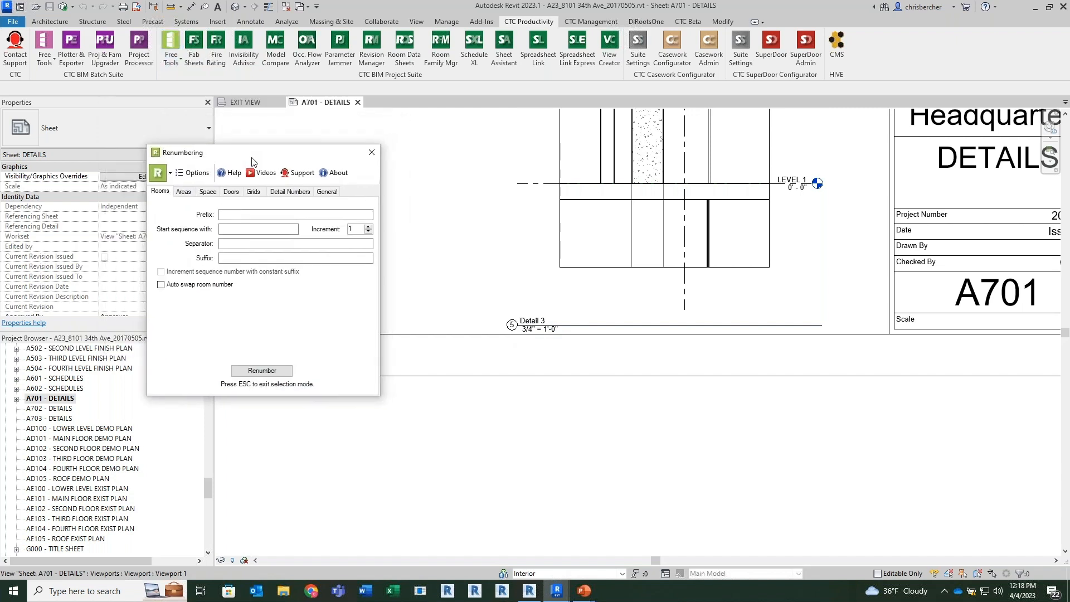
{"action": "left_click", "coordinate": [284, 191]}
{"action": "left_click", "coordinate": [238, 229]}
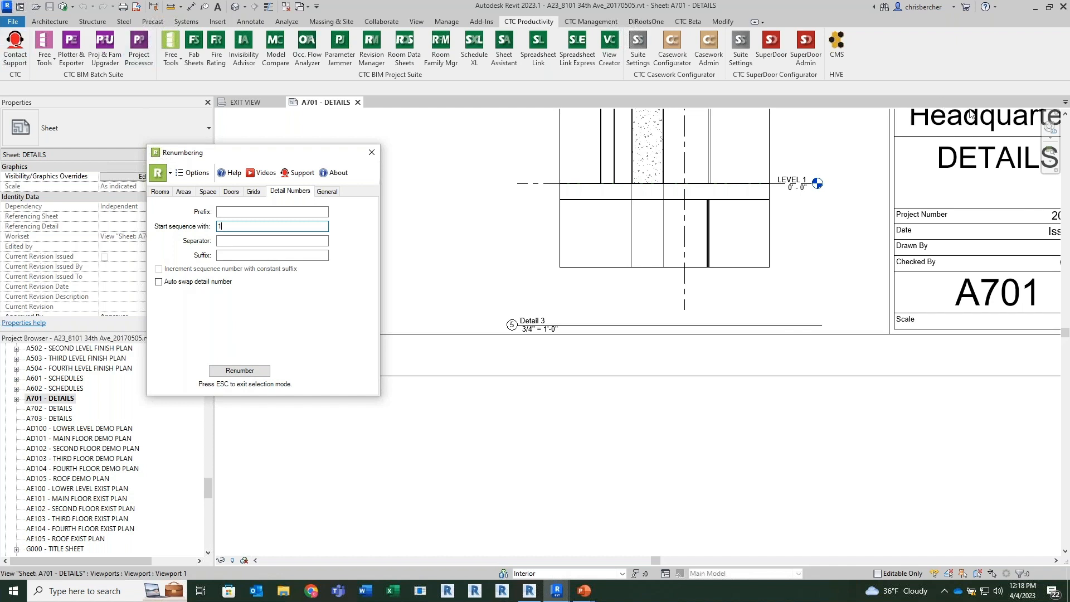
{"action": "left_click", "coordinate": [224, 286]}
{"action": "left_click", "coordinate": [252, 370]}
{"action": "left_click", "coordinate": [239, 370]}
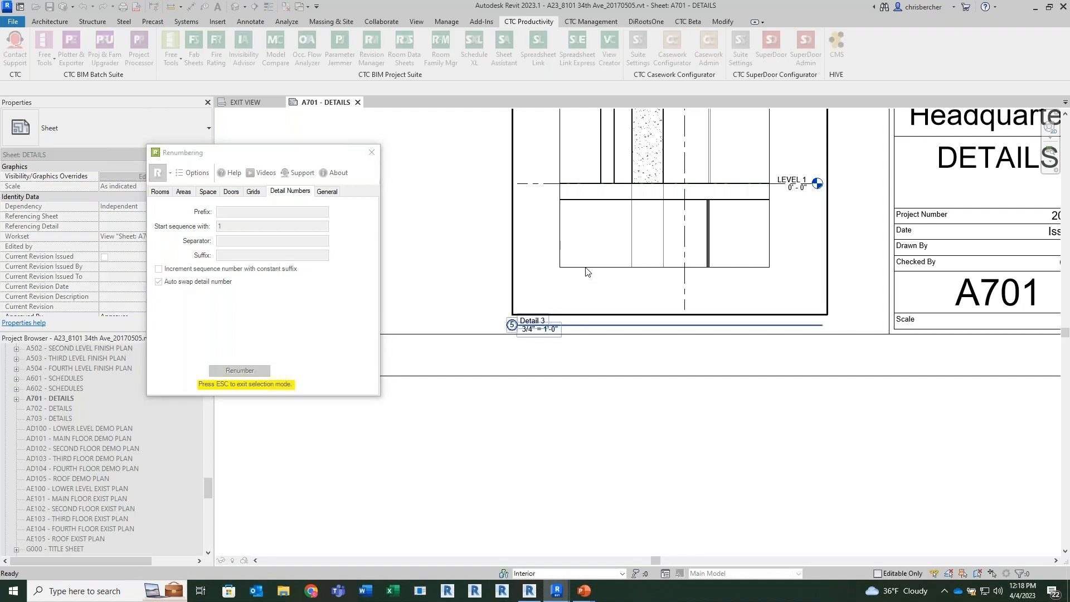
Step: Renumber Detail 3 in the sheet's lower corner as 1 and Detail 1 above it as 2
{"action": "left_click", "coordinate": [551, 323]}
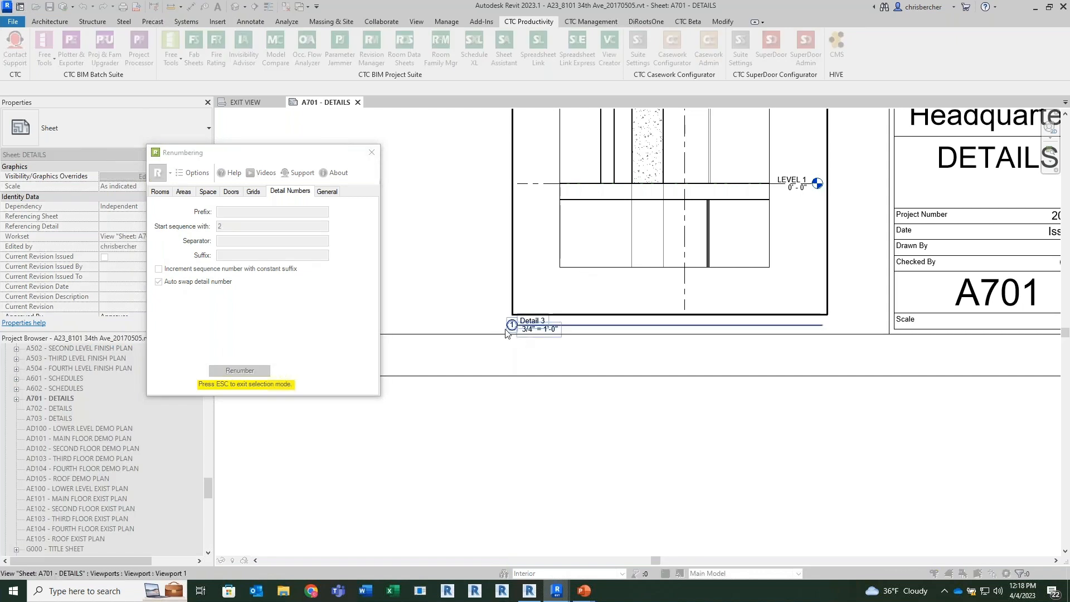
{"action": "scroll", "coordinate": [480, 253], "scroll_direction": "down", "scroll_amount": 2}
{"action": "mouse_move", "coordinate": [480, 253]}
{"action": "middle_mouse_down"}
{"action": "mouse_move", "coordinate": [701, 270]}
{"action": "mouse_move", "coordinate": [660, 442]}
{"action": "middle_mouse_up"}
{"action": "middle_click_drag", "start_coordinate": [645, 312], "coordinate": [613, 461]}
{"action": "middle_click_drag", "start_coordinate": [631, 201], "coordinate": [559, 459]}
{"action": "middle_click_drag", "start_coordinate": [583, 321], "coordinate": [639, 332]}
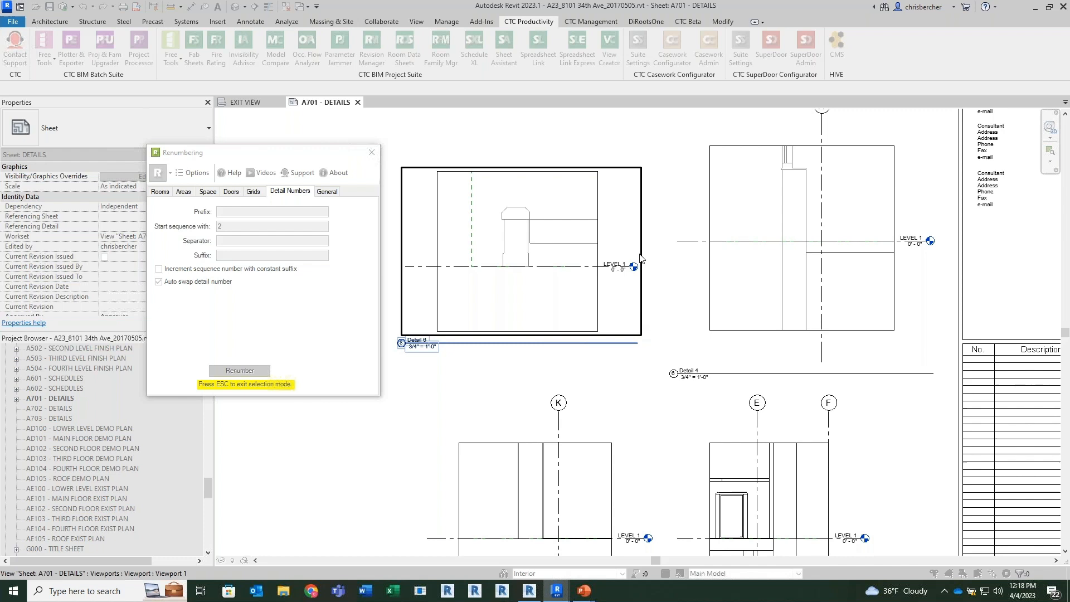
{"action": "middle_click_drag", "start_coordinate": [673, 166], "coordinate": [679, 337]}
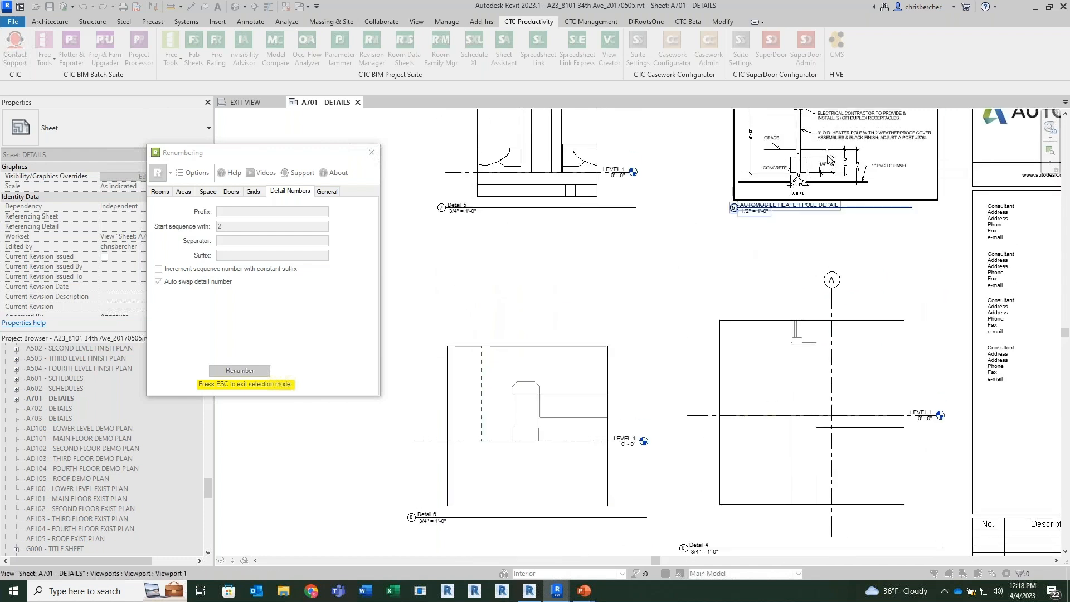
{"action": "scroll", "coordinate": [743, 215], "scroll_direction": "up", "scroll_amount": 1}
{"action": "scroll", "coordinate": [765, 323], "scroll_direction": "down", "scroll_amount": 2}
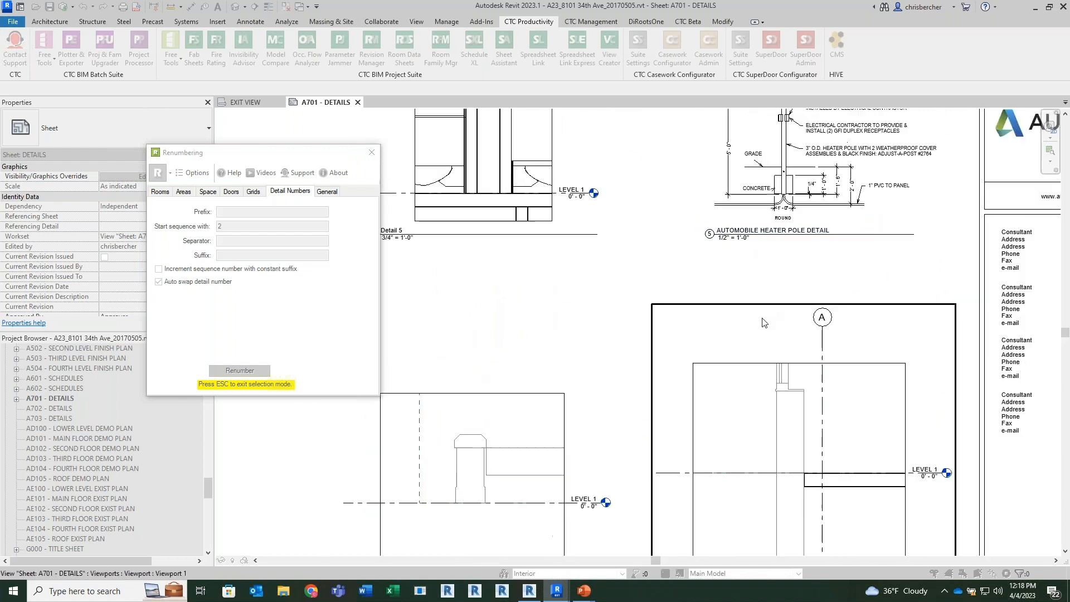
{"action": "middle_click_drag", "start_coordinate": [771, 328], "coordinate": [788, 231]}
{"action": "scroll", "coordinate": [652, 510], "scroll_direction": "up", "scroll_amount": 2}
{"action": "middle_click_drag", "start_coordinate": [746, 392], "coordinate": [778, 190]}
{"action": "middle_click_drag", "start_coordinate": [762, 512], "coordinate": [734, 435]}
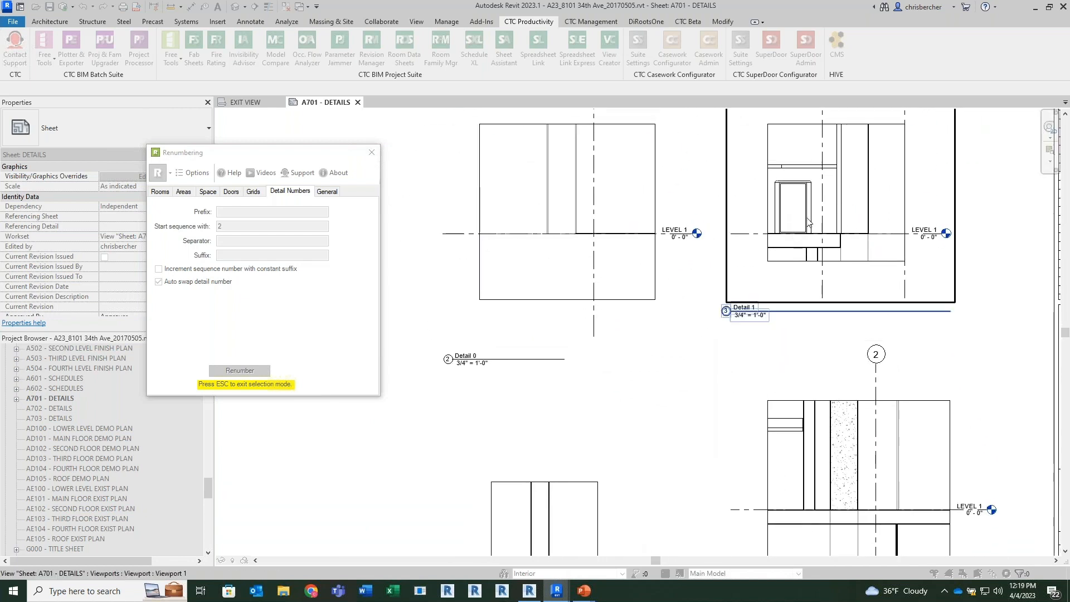
{"action": "middle_click_drag", "start_coordinate": [809, 223], "coordinate": [811, 255]}
{"action": "left_click", "coordinate": [811, 254]}
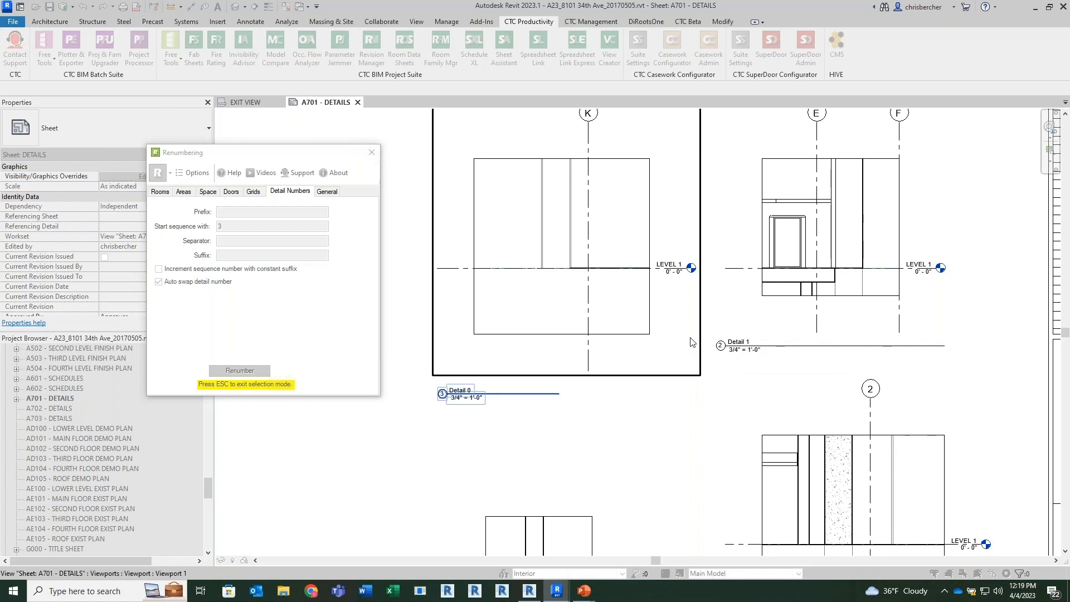
Step: Renumber Detail 4 as 3 and the Automobile Heater Pole Detail as 4
{"action": "scroll", "coordinate": [730, 279], "scroll_direction": "up", "scroll_amount": 5}
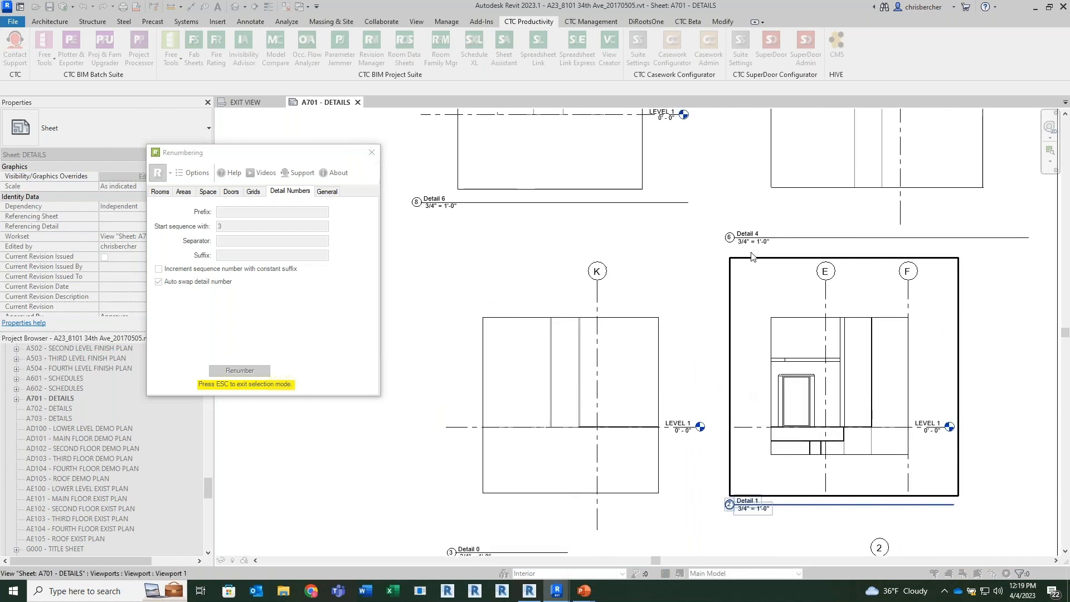
{"action": "left_click", "coordinate": [769, 225]}
{"action": "scroll", "coordinate": [770, 279], "scroll_direction": "up", "scroll_amount": 5}
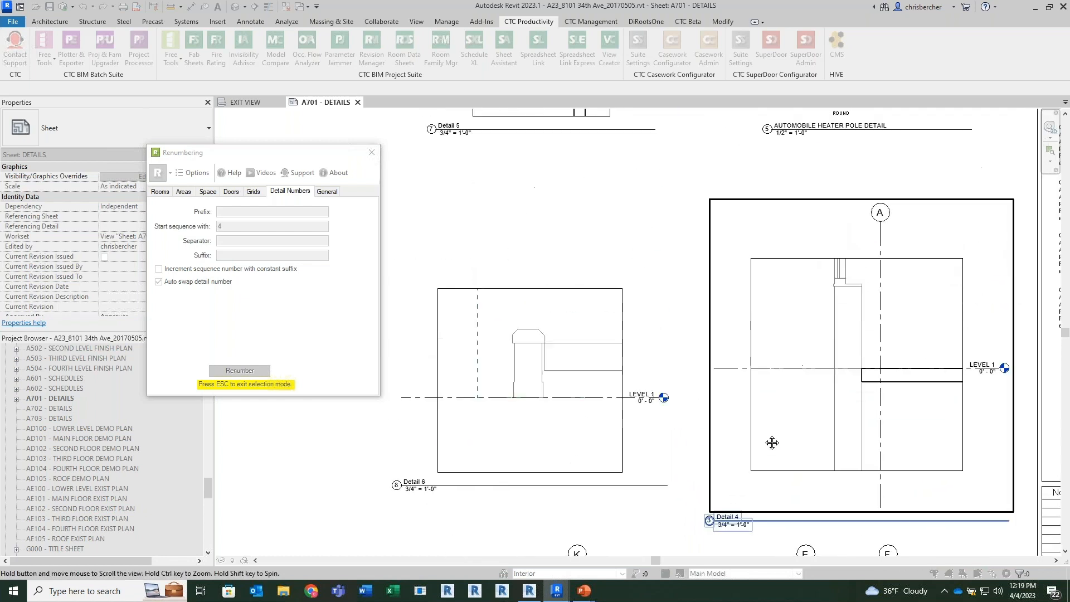
{"action": "left_click", "coordinate": [790, 135]}
Step: Renumber Detail 6 as 5 and Detail 0 below it as 6
{"action": "scroll", "coordinate": [571, 370], "scroll_direction": "down", "scroll_amount": 5}
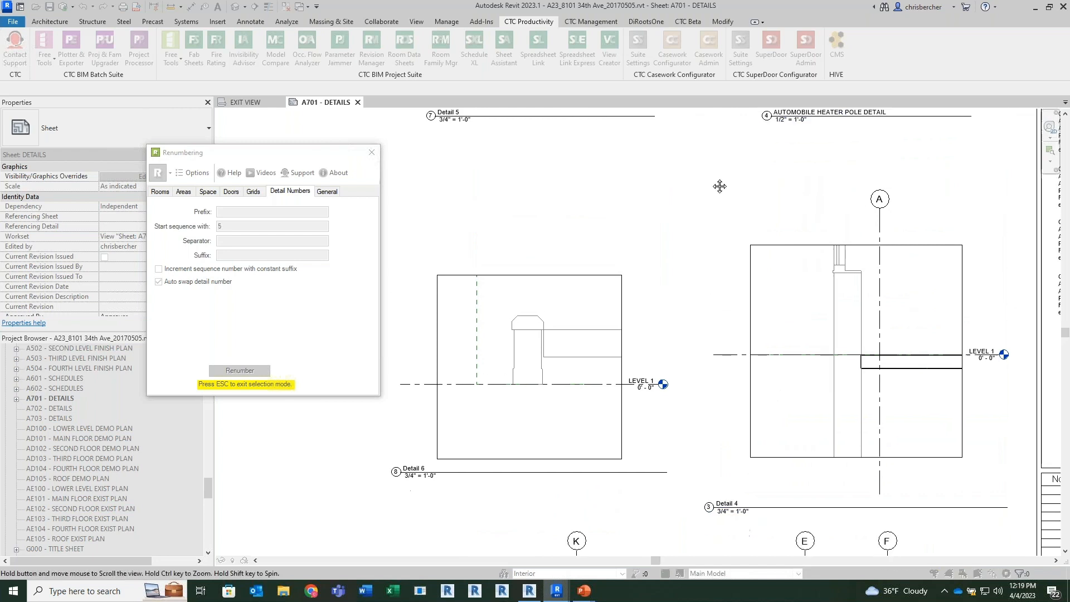
{"action": "scroll", "coordinate": [473, 385], "scroll_direction": "down", "scroll_amount": 4}
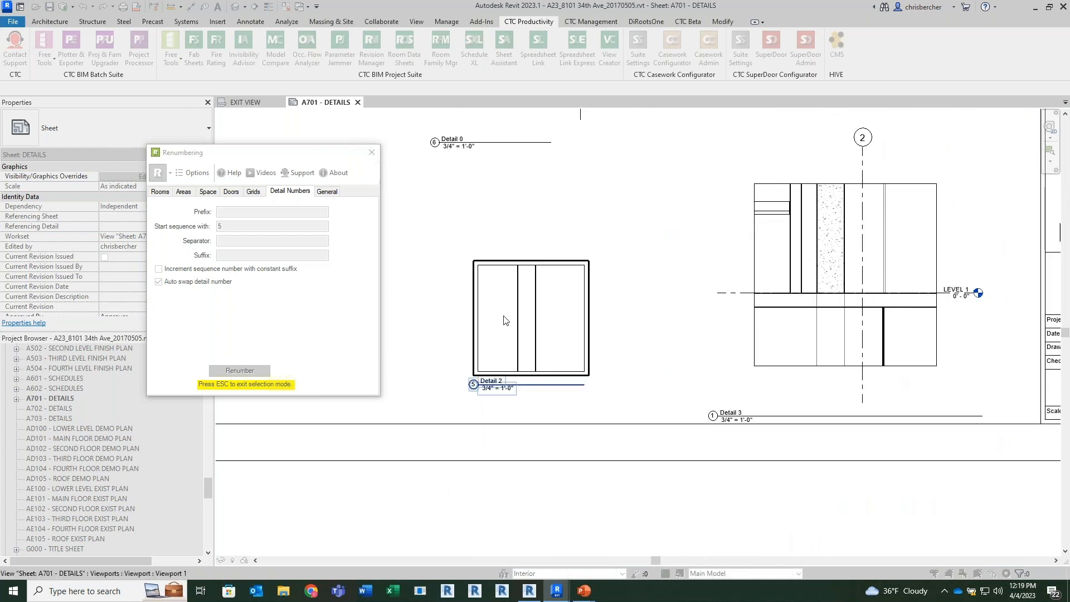
{"action": "scroll", "coordinate": [490, 362], "scroll_direction": "up", "scroll_amount": 4}
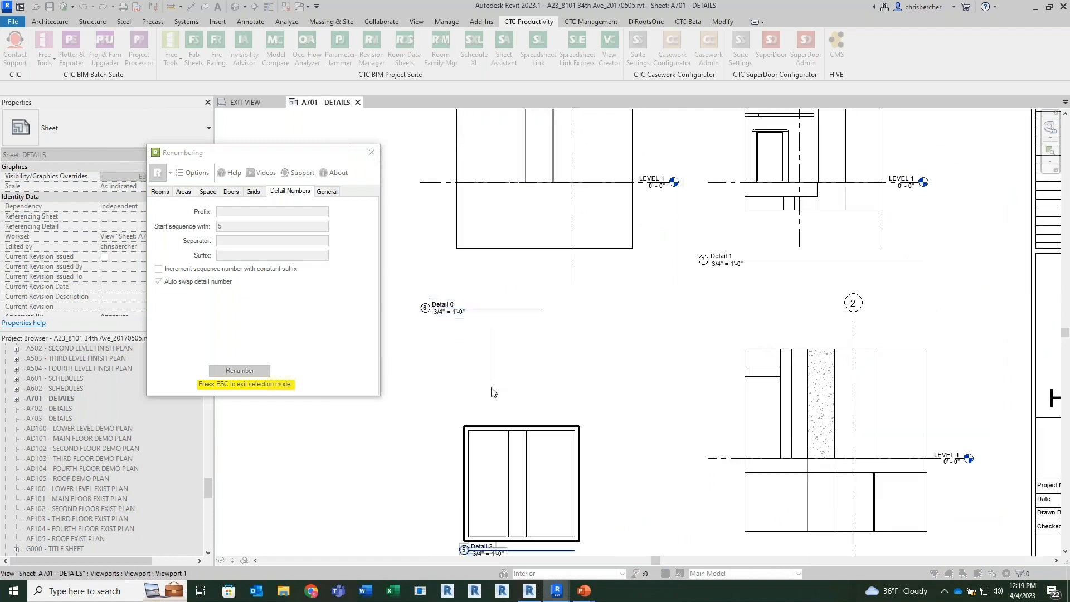
{"action": "middle_click_drag", "start_coordinate": [492, 199], "coordinate": [548, 372]}
{"action": "middle_click_drag", "start_coordinate": [557, 283], "coordinate": [557, 412]}
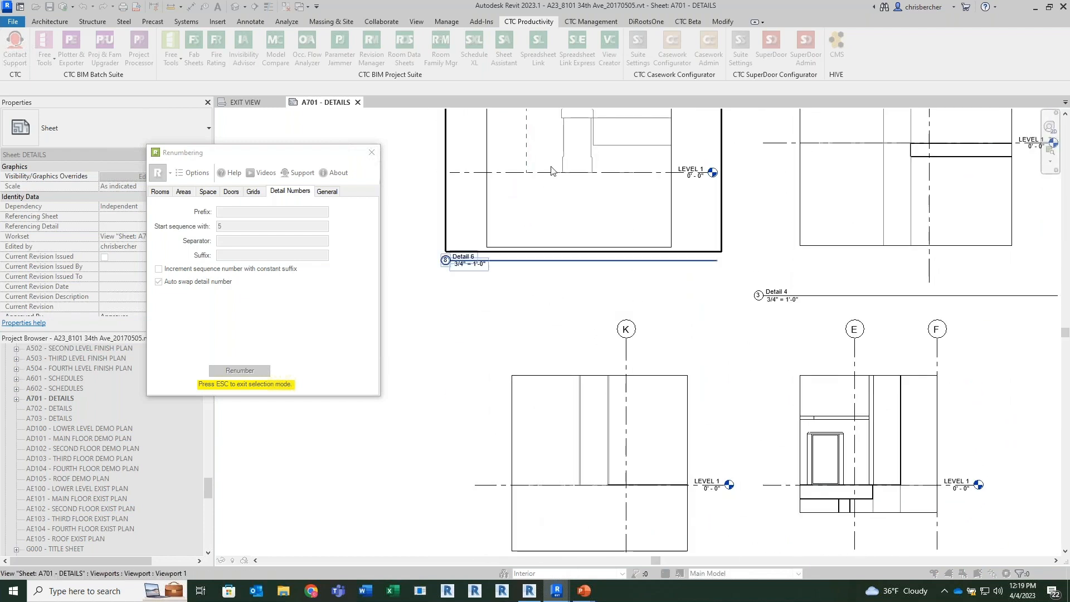
{"action": "left_click", "coordinate": [553, 171]}
{"action": "left_click", "coordinate": [554, 426]}
Step: Renumber Detail 2 as 7 and Detail 5 as 8
{"action": "middle_click_drag", "start_coordinate": [564, 354], "coordinate": [572, 161]}
{"action": "middle_click_drag", "start_coordinate": [574, 523], "coordinate": [576, 397]}
{"action": "left_click", "coordinate": [572, 474]}
{"action": "middle_click_drag", "start_coordinate": [504, 189], "coordinate": [542, 458]}
{"action": "middle_click_drag", "start_coordinate": [587, 232], "coordinate": [521, 311]}
{"action": "middle_click_drag", "start_coordinate": [568, 114], "coordinate": [550, 245]}
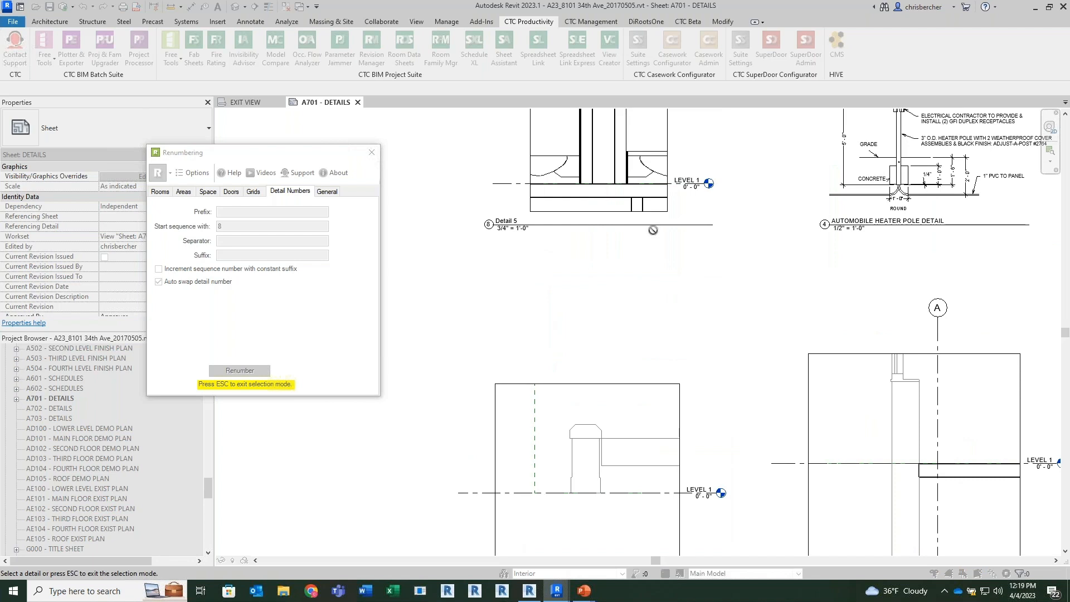
{"action": "left_click", "coordinate": [700, 228]}
Step: End the current detail selection, reset the sequence start to 1 and restart detail renumbering
{"action": "middle_click_drag", "start_coordinate": [655, 329], "coordinate": [590, 94]}
{"action": "middle_click_drag", "start_coordinate": [611, 363], "coordinate": [652, 159]}
{"action": "middle_click_drag", "start_coordinate": [650, 426], "coordinate": [666, 168]}
{"action": "middle_click_drag", "start_coordinate": [659, 235], "coordinate": [611, 160]}
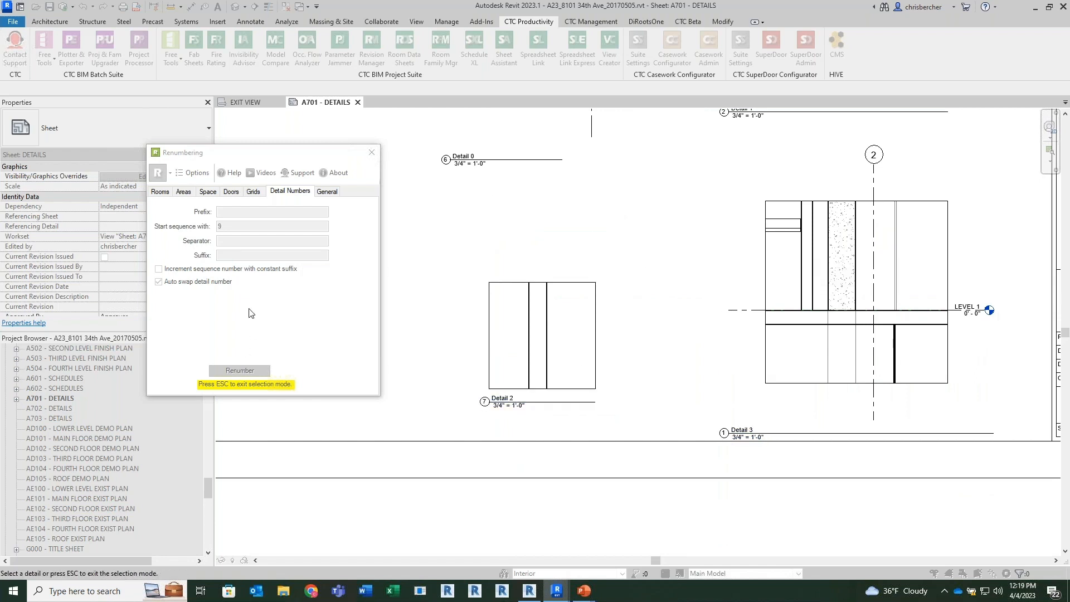
{"action": "left_click", "coordinate": [170, 235]}
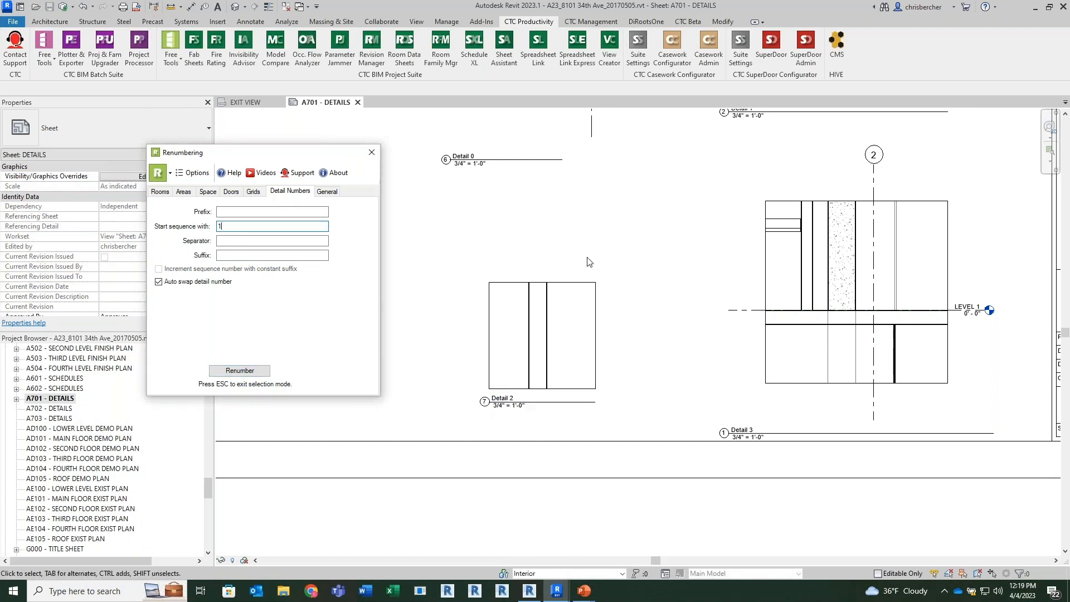
{"action": "left_click", "coordinate": [240, 371]}
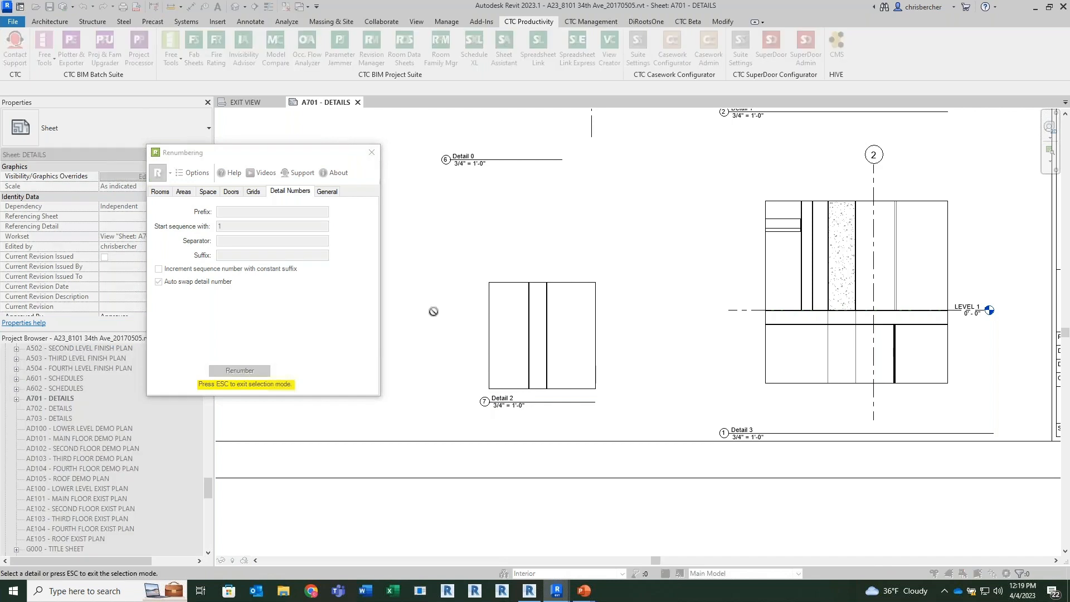
Step: Renumber Detail 3, Detail 1, Detail 4 and the Automobile Heater Pole Detail as 1, 2, 3 and 4
{"action": "middle_click_drag", "start_coordinate": [780, 228], "coordinate": [746, 471]}
{"action": "left_click", "coordinate": [740, 287]}
{"action": "middle_click_drag", "start_coordinate": [746, 234], "coordinate": [723, 422]}
{"action": "left_click", "coordinate": [755, 185]}
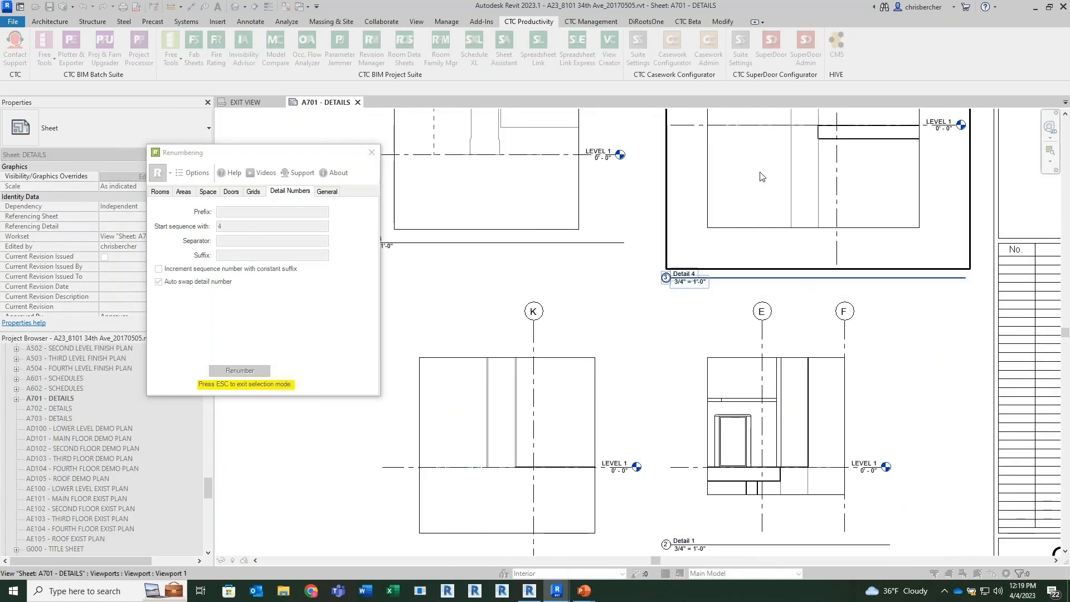
{"action": "middle_click_drag", "start_coordinate": [763, 144], "coordinate": [755, 549]}
{"action": "left_click", "coordinate": [782, 285]}
Step: Renumber Detail 2 as 5 and Detail 0 above it as 6
{"action": "middle_click_drag", "start_coordinate": [565, 452], "coordinate": [566, 168]}
{"action": "middle_click_drag", "start_coordinate": [562, 463], "coordinate": [543, 197]}
{"action": "scroll", "coordinate": [466, 449], "scroll_direction": "up", "scroll_amount": 1}
{"action": "middle_click_drag", "start_coordinate": [466, 449], "coordinate": [494, 409]}
{"action": "middle_click_drag", "start_coordinate": [548, 467], "coordinate": [585, 127]}
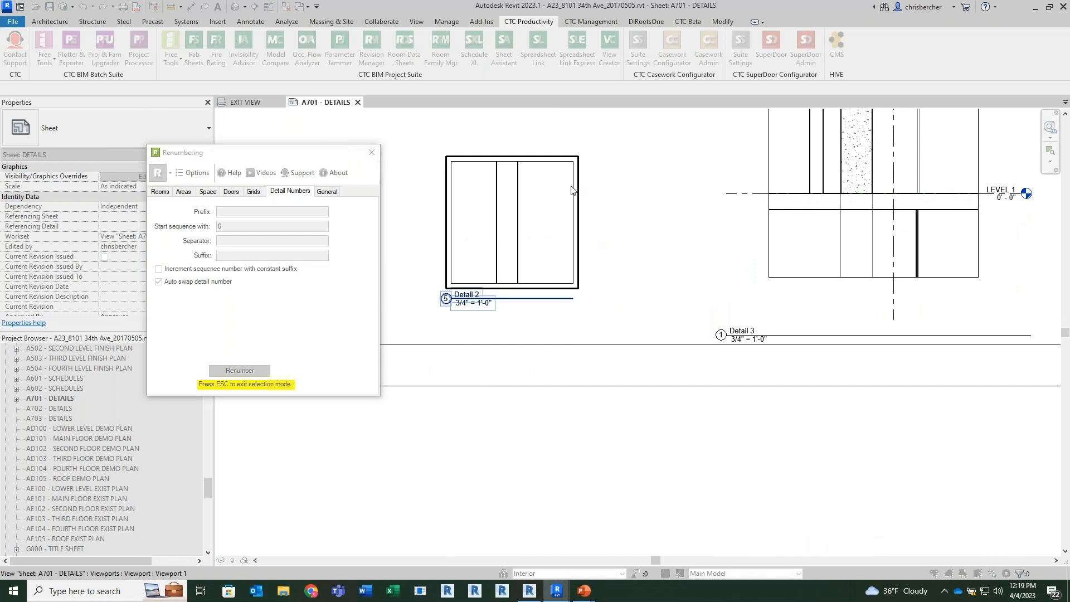
{"action": "middle_click_drag", "start_coordinate": [570, 191], "coordinate": [701, 591]}
{"action": "left_click", "coordinate": [663, 359]}
Step: Renumber Detail 6 as 7 and Detail 5 as 8, and end the detail selection
{"action": "middle_click_drag", "start_coordinate": [690, 313], "coordinate": [672, 601]}
{"action": "left_click", "coordinate": [638, 282]}
{"action": "middle_click_drag", "start_coordinate": [628, 268], "coordinate": [631, 566]}
{"action": "left_click", "coordinate": [620, 154]}
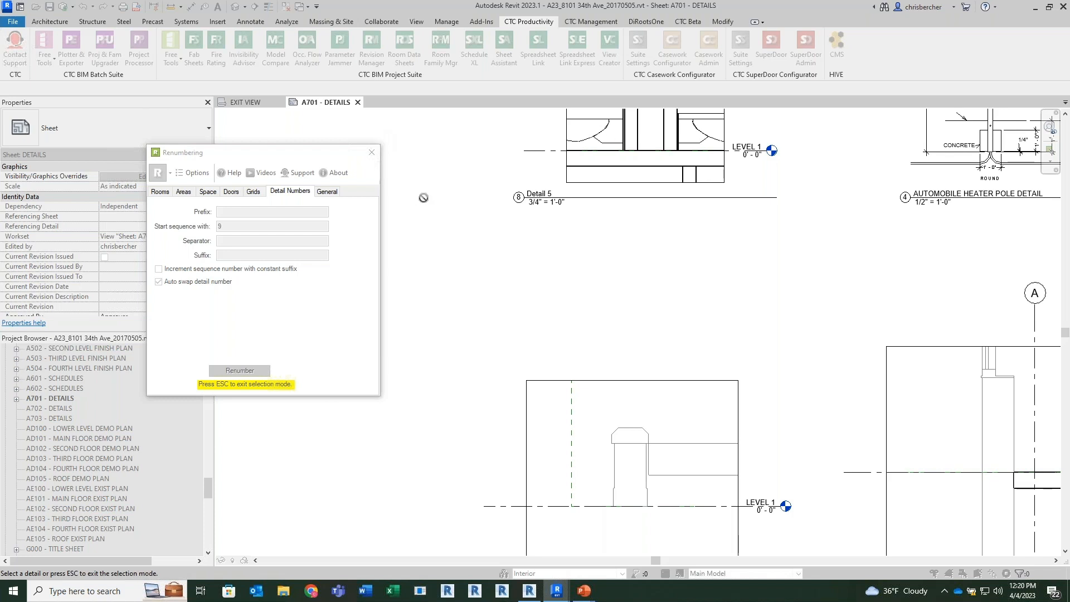
{"action": "key", "text": "Escape"}
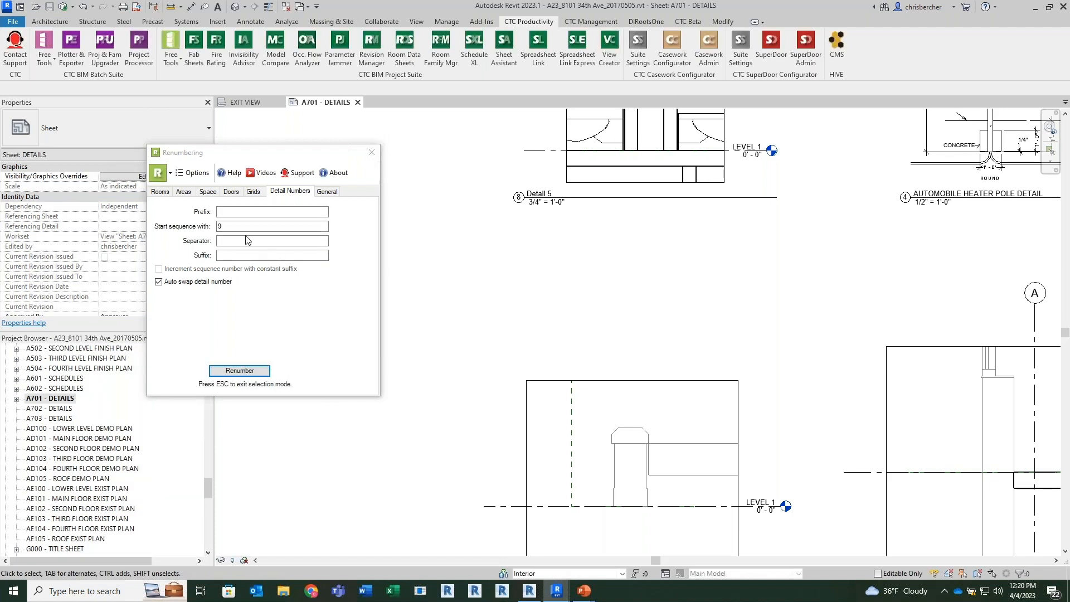
Step: Set the detail number sequence to start with A
{"action": "double_click", "coordinate": [245, 226]}
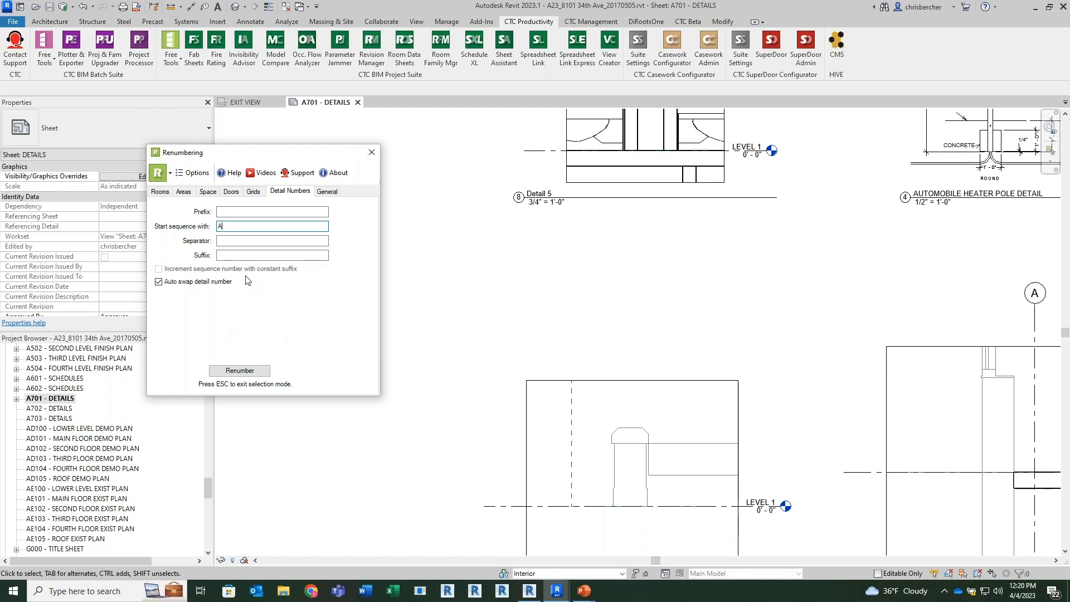
{"action": "left_click", "coordinate": [193, 283]}
Step: Open the general renumbering settings and browse the list of parameters available for renumbering
{"action": "left_click", "coordinate": [328, 192]}
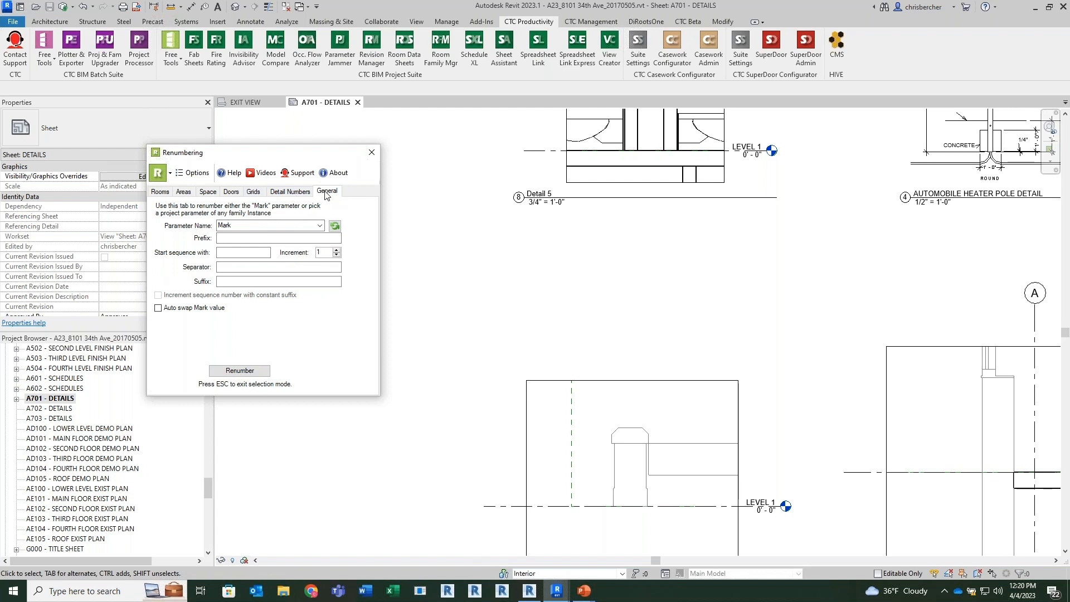
{"action": "left_click_drag", "start_coordinate": [345, 156], "coordinate": [357, 119]}
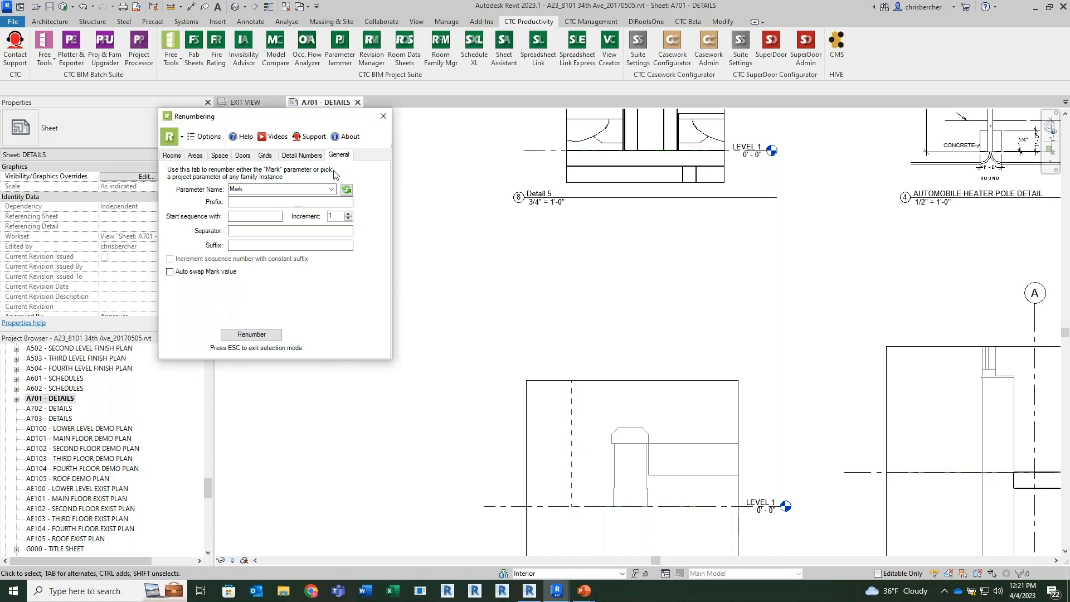
{"action": "left_click", "coordinate": [331, 190]}
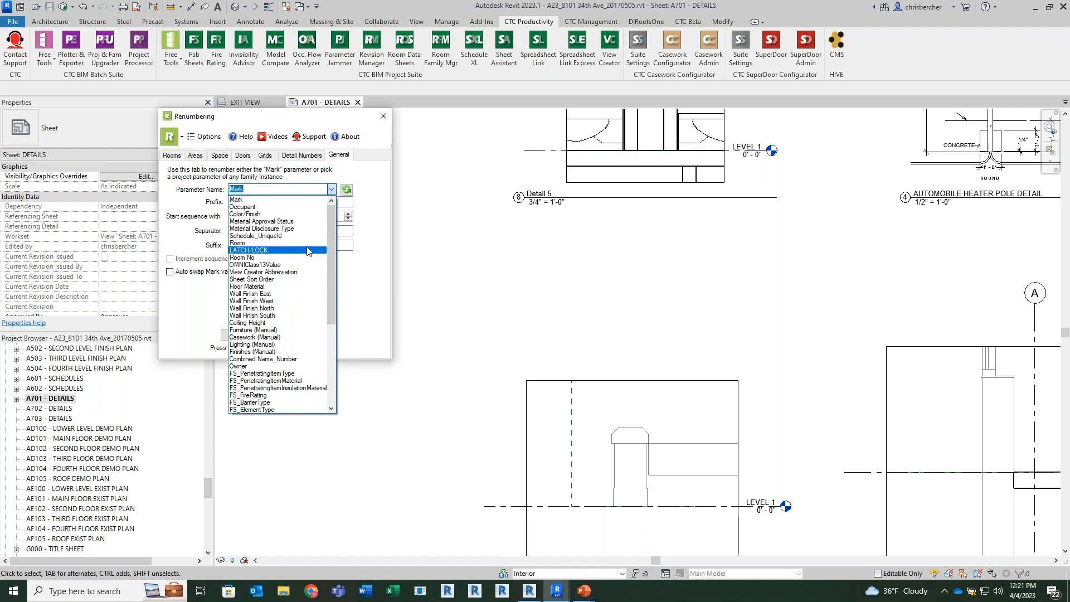
{"action": "scroll", "coordinate": [312, 251], "scroll_direction": "down", "scroll_amount": 7}
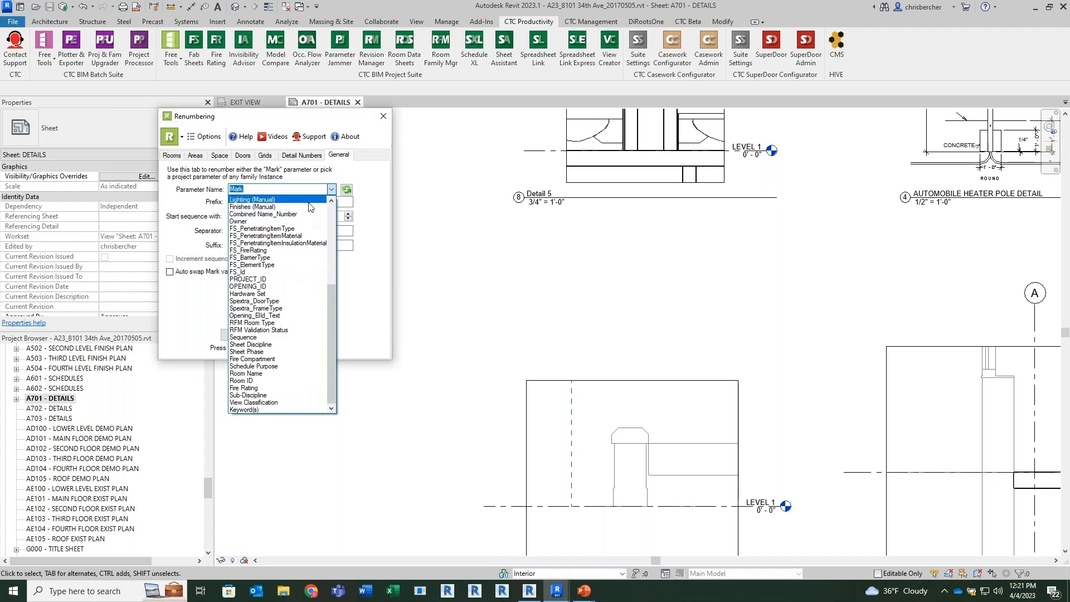
{"action": "left_click", "coordinate": [371, 286]}
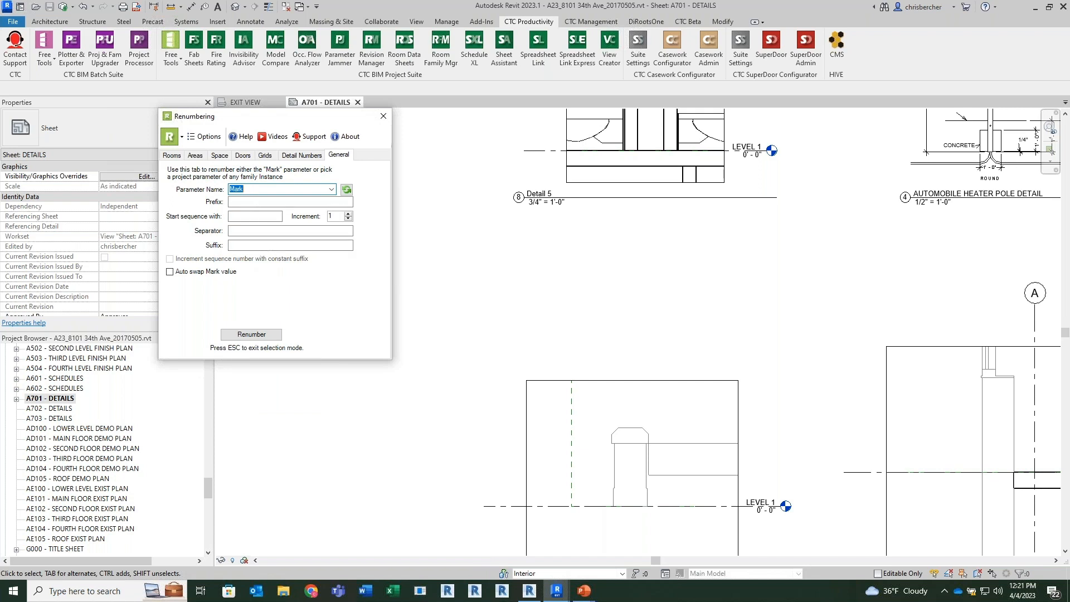
{"action": "left_click", "coordinate": [243, 217]}
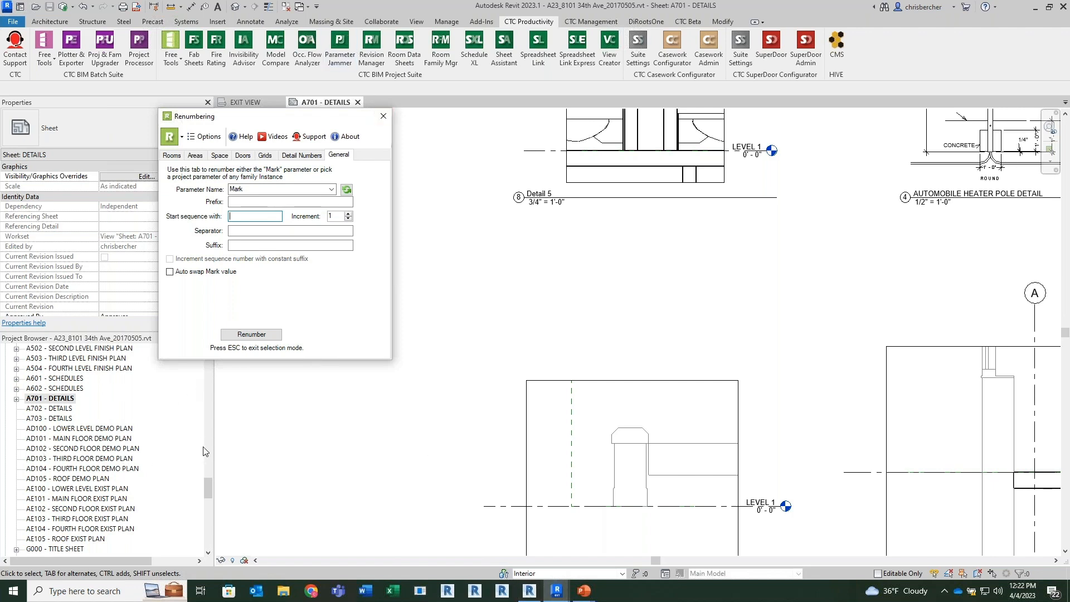
Step: Open the 01 - Floor Plan view at the interior rooms around doors 122 and 123
{"action": "left_click_drag", "start_coordinate": [206, 493], "coordinate": [206, 418]}
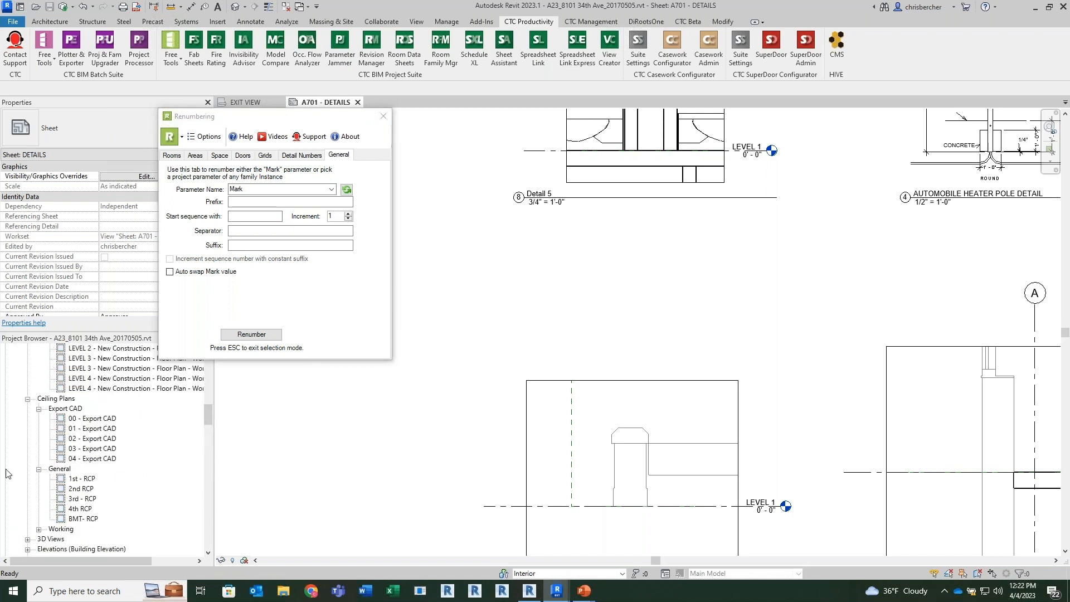
{"action": "scroll", "coordinate": [130, 446], "scroll_direction": "up", "scroll_amount": 1}
{"action": "scroll", "coordinate": [99, 459], "scroll_direction": "up", "scroll_amount": 3}
{"action": "scroll", "coordinate": [100, 455], "scroll_direction": "up", "scroll_amount": 6}
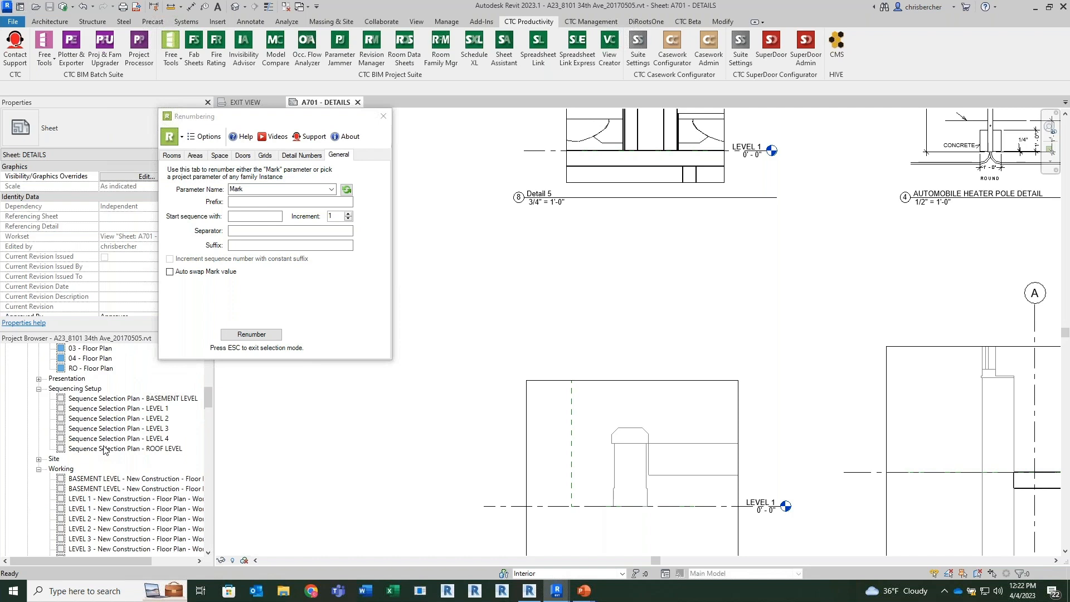
{"action": "scroll", "coordinate": [106, 449], "scroll_direction": "up", "scroll_amount": 1}
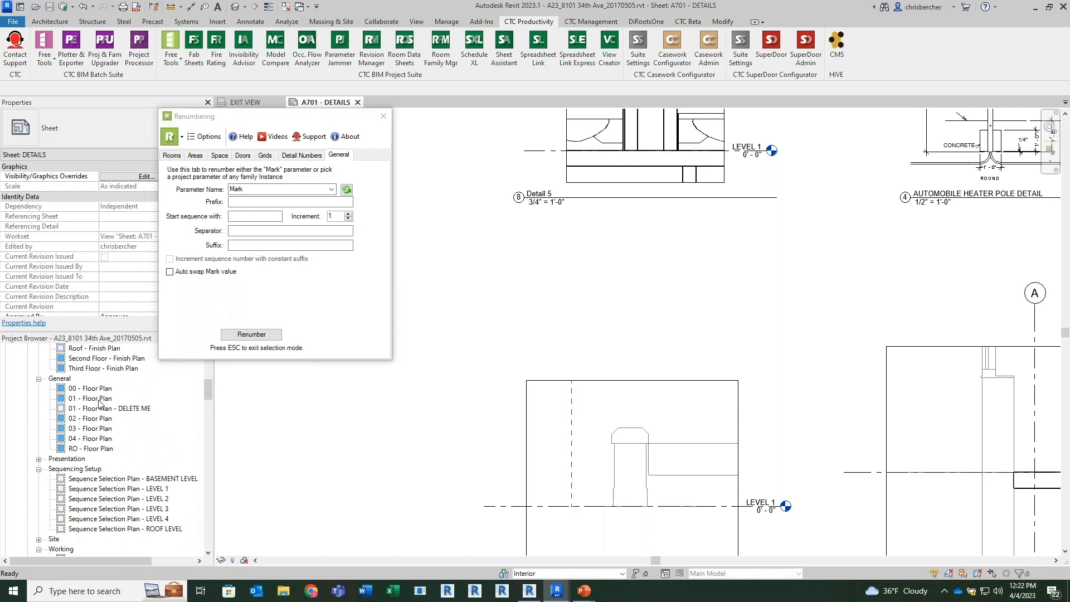
{"action": "double_click", "coordinate": [96, 398]}
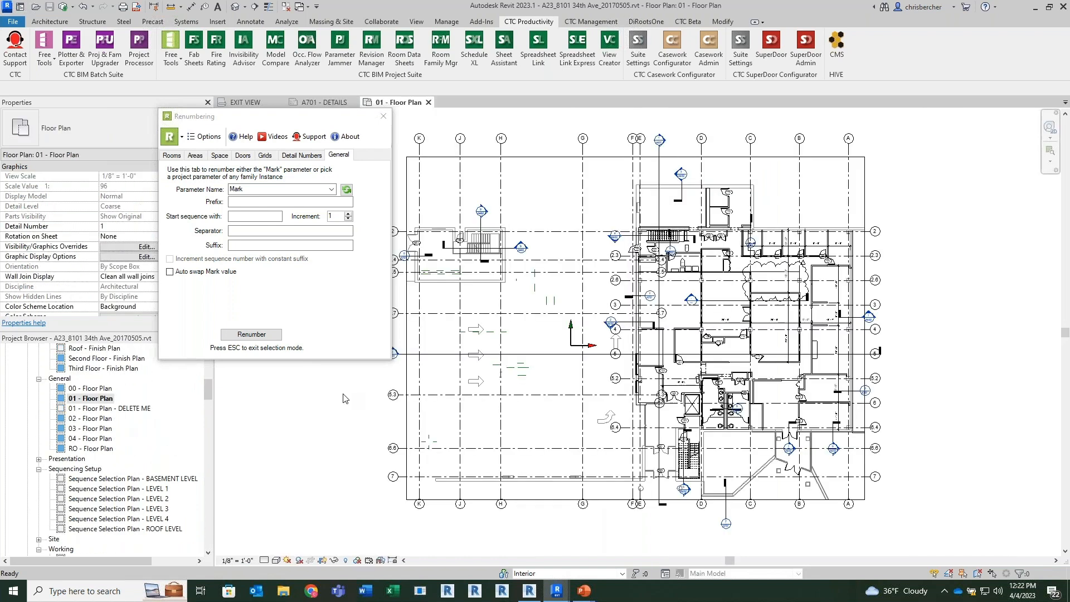
{"action": "scroll", "coordinate": [724, 368], "scroll_direction": "up", "scroll_amount": 4}
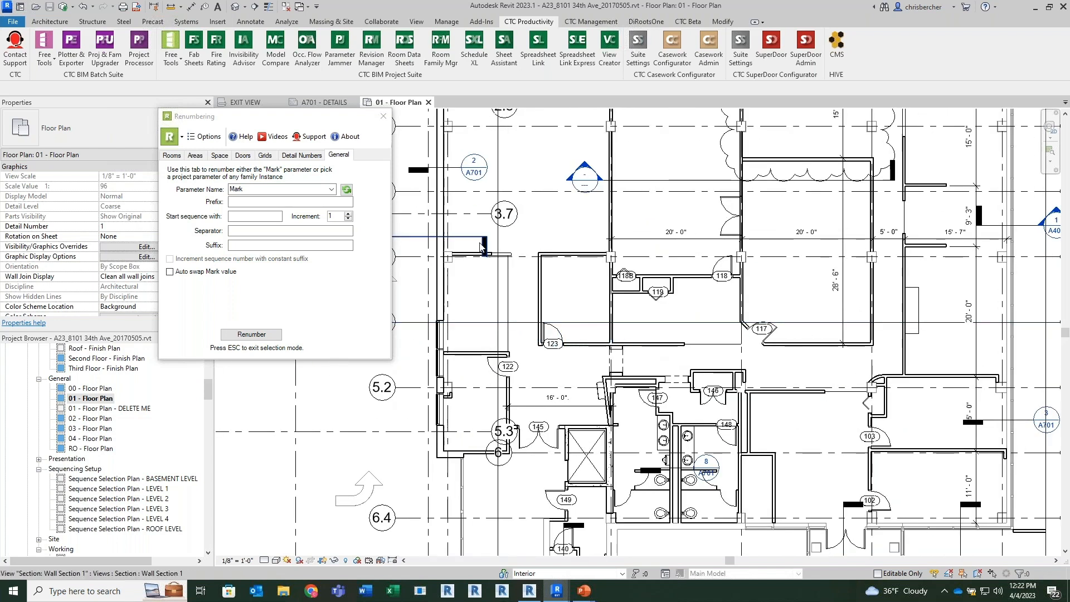
Step: Configure Mark renumbering with prefix WP, a sequence starting at 1 and automatic swapping of Mark values
{"action": "left_click", "coordinate": [284, 189]}
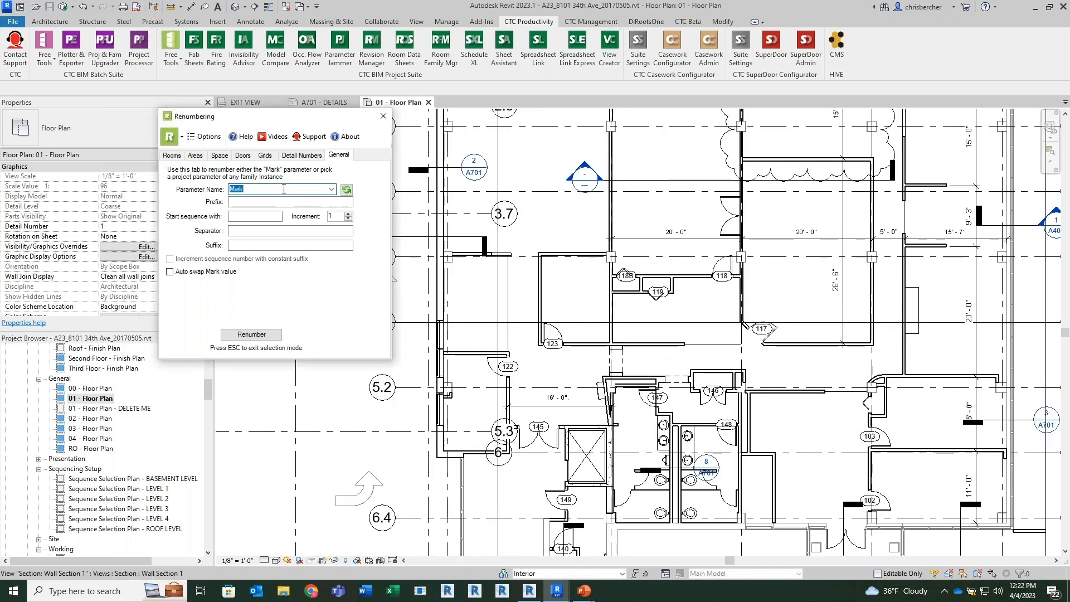
{"action": "left_click", "coordinate": [252, 216]}
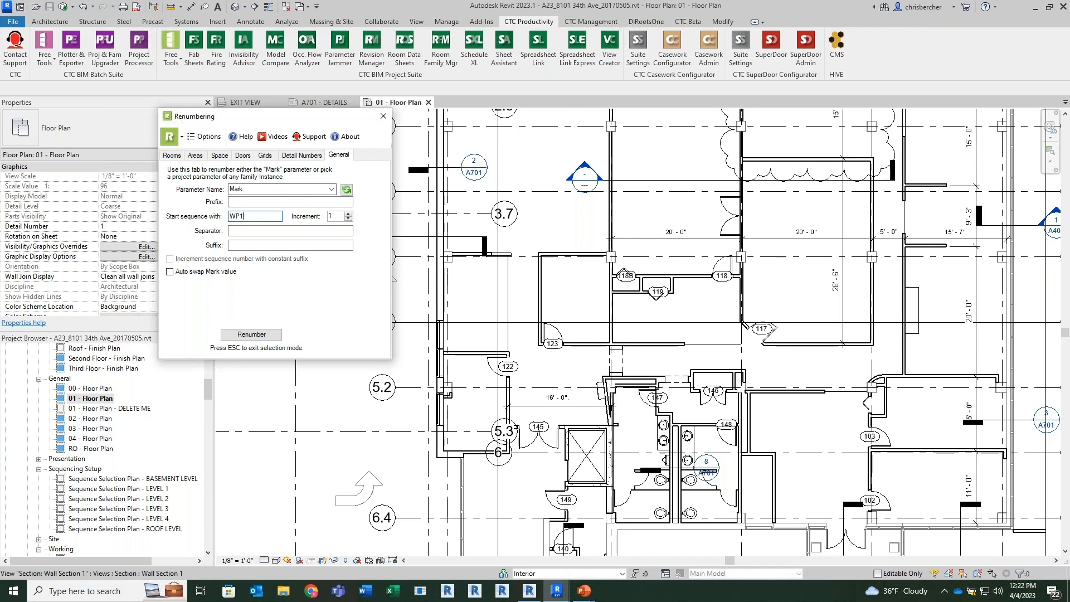
{"action": "left_click", "coordinate": [211, 272]}
{"action": "double_click", "coordinate": [240, 216]}
{"action": "key", "text": "Delete"}
{"action": "left_click", "coordinate": [245, 203]}
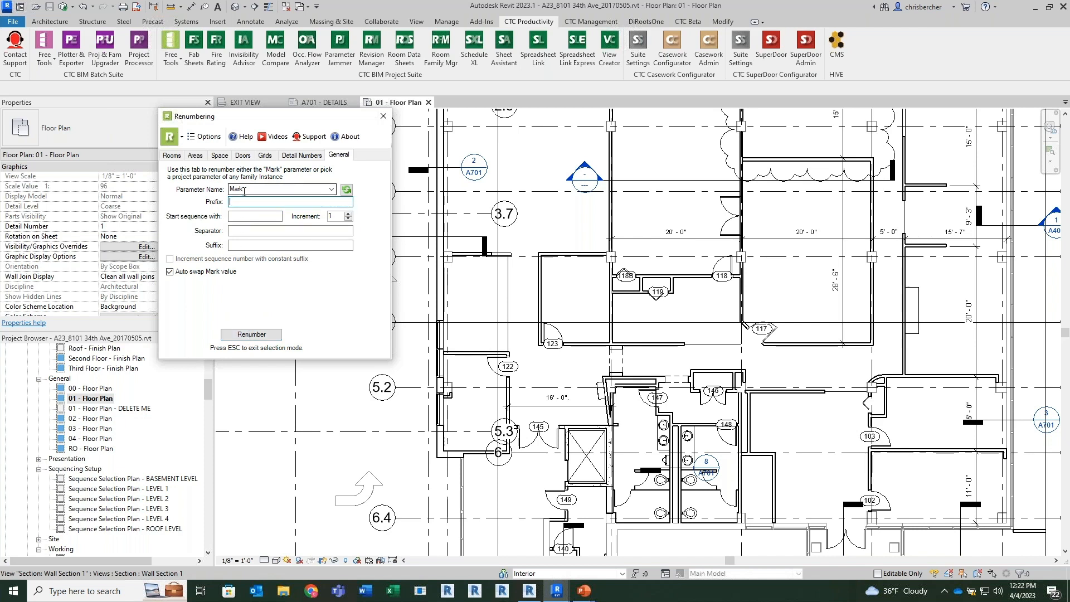
{"action": "left_click", "coordinate": [256, 217]}
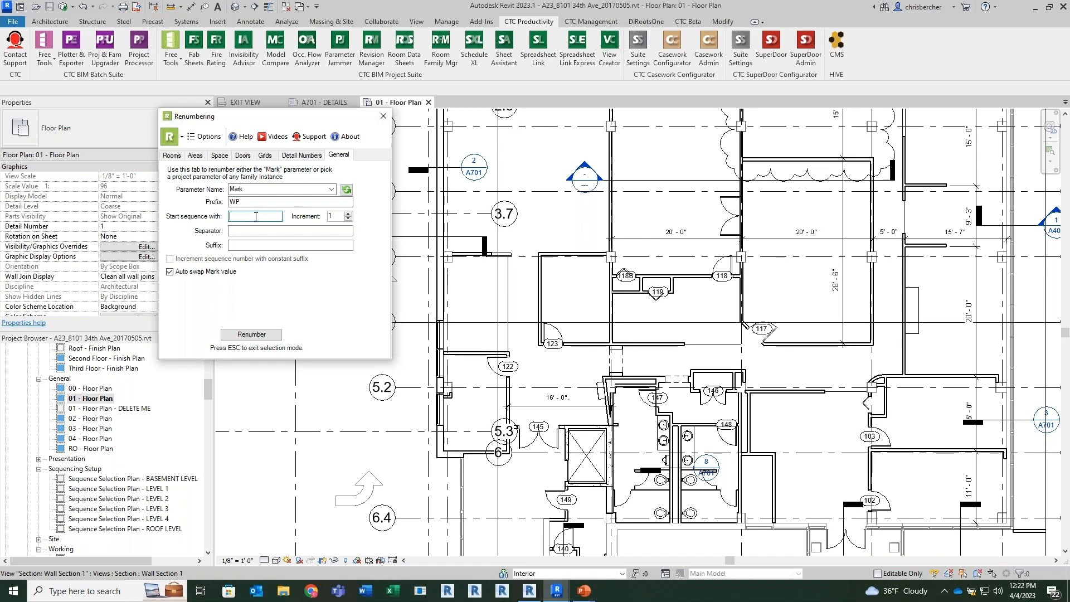
{"action": "type", "text": "1"}
Step: Renumber the four walls of the room at door 123 clockwise from its west wall as WP1 to WP4, and end the selection
{"action": "left_click", "coordinate": [252, 334]}
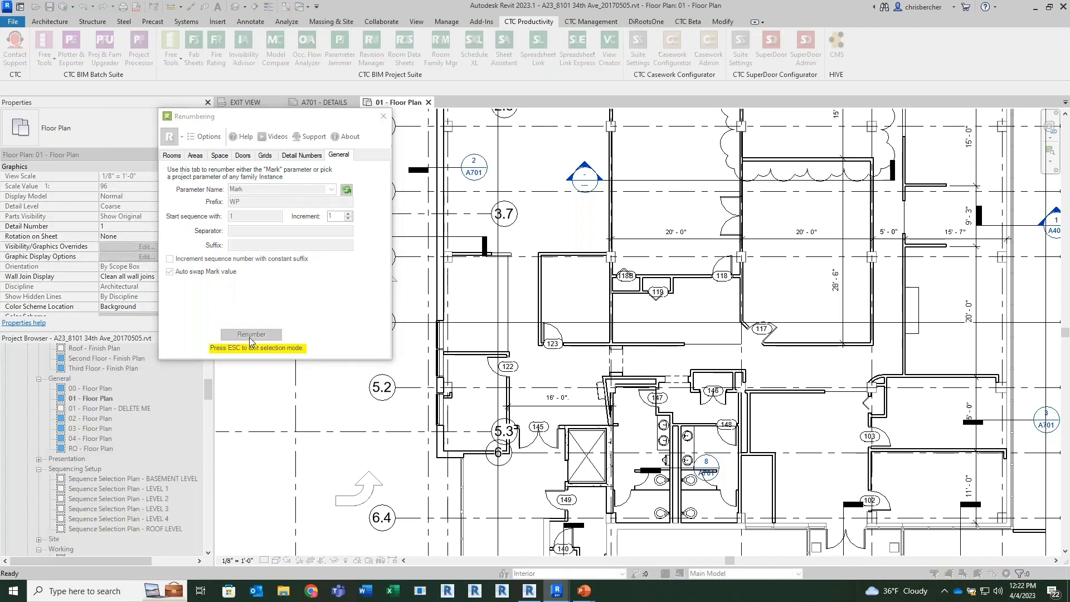
{"action": "left_click", "coordinate": [539, 299]}
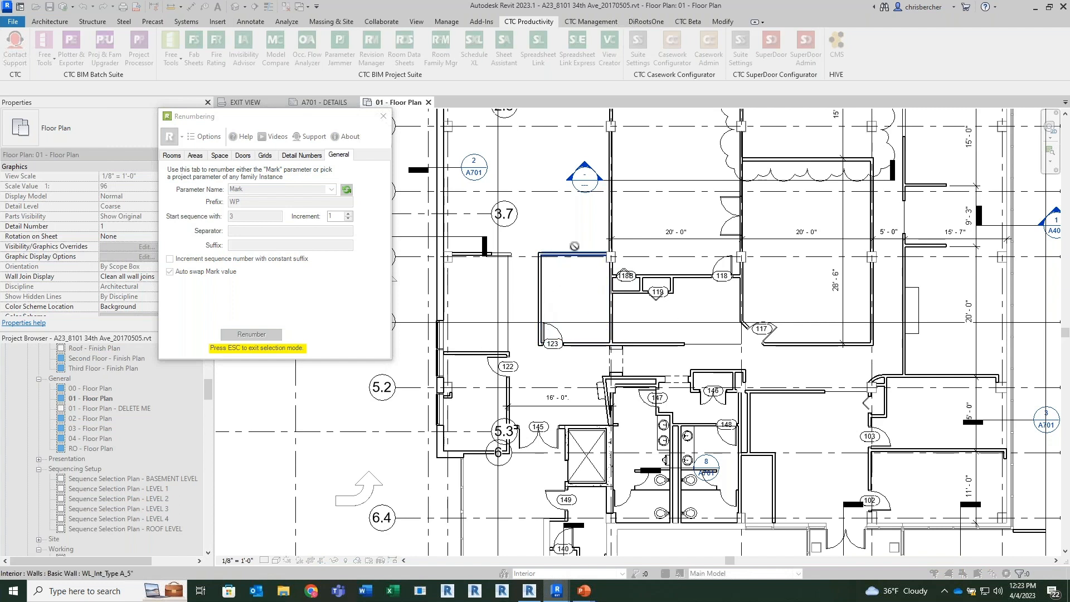
{"action": "left_click", "coordinate": [611, 309]}
{"action": "left_click", "coordinate": [611, 308]}
{"action": "left_click", "coordinate": [583, 343]}
{"action": "key", "text": "Escape"}
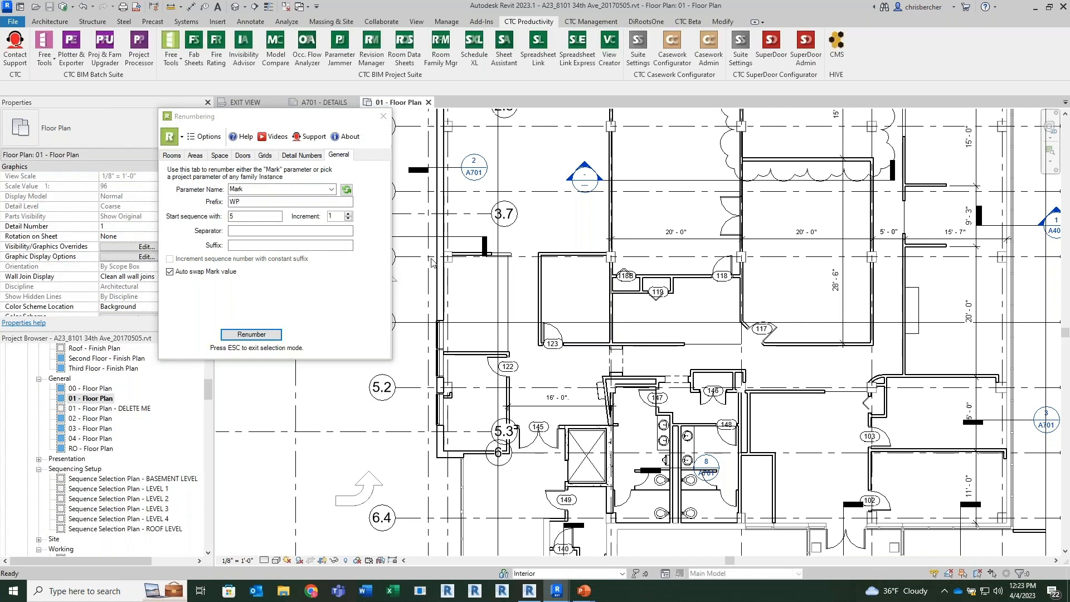
Step: Inspect the Mark property of each of the four walls around the room at door 123
{"action": "scroll", "coordinate": [524, 287], "scroll_direction": "up", "scroll_amount": 3}
{"action": "left_click", "coordinate": [525, 286]}
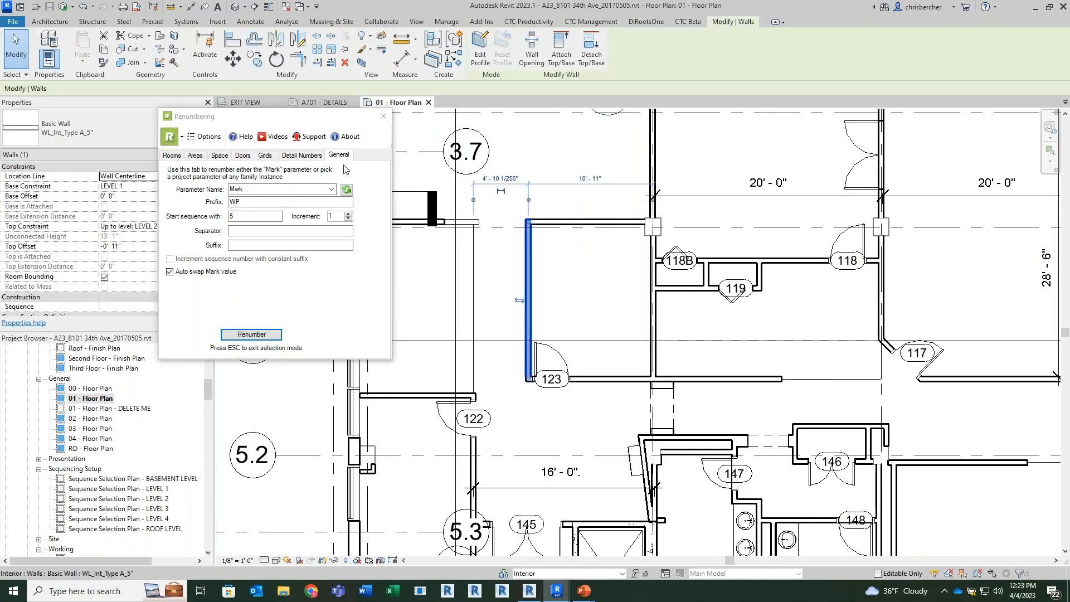
{"action": "left_click_drag", "start_coordinate": [311, 118], "coordinate": [400, 125]}
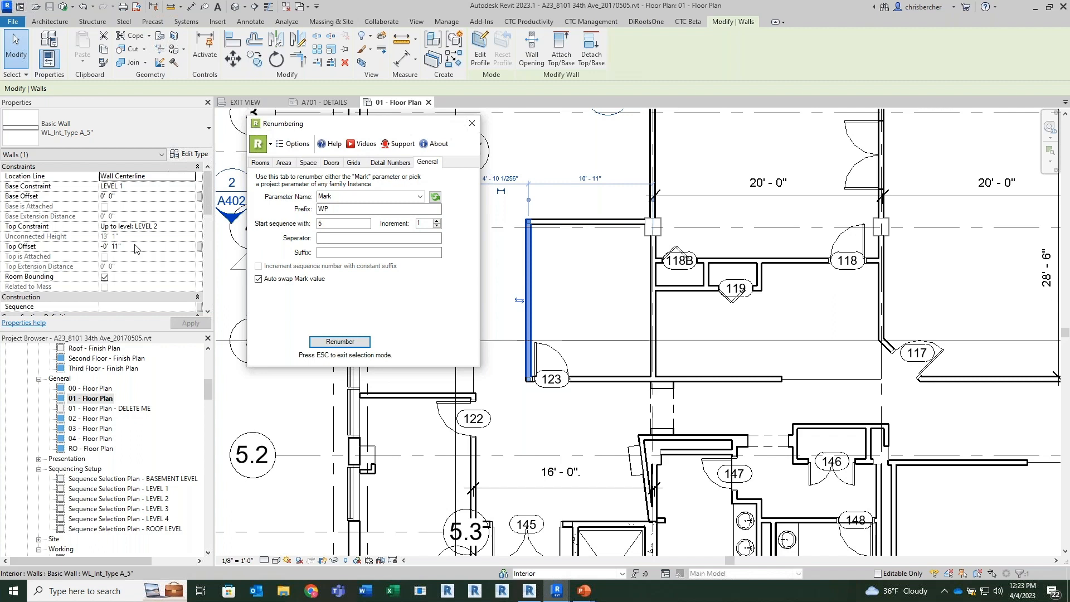
{"action": "scroll", "coordinate": [135, 247], "scroll_direction": "down", "scroll_amount": 5}
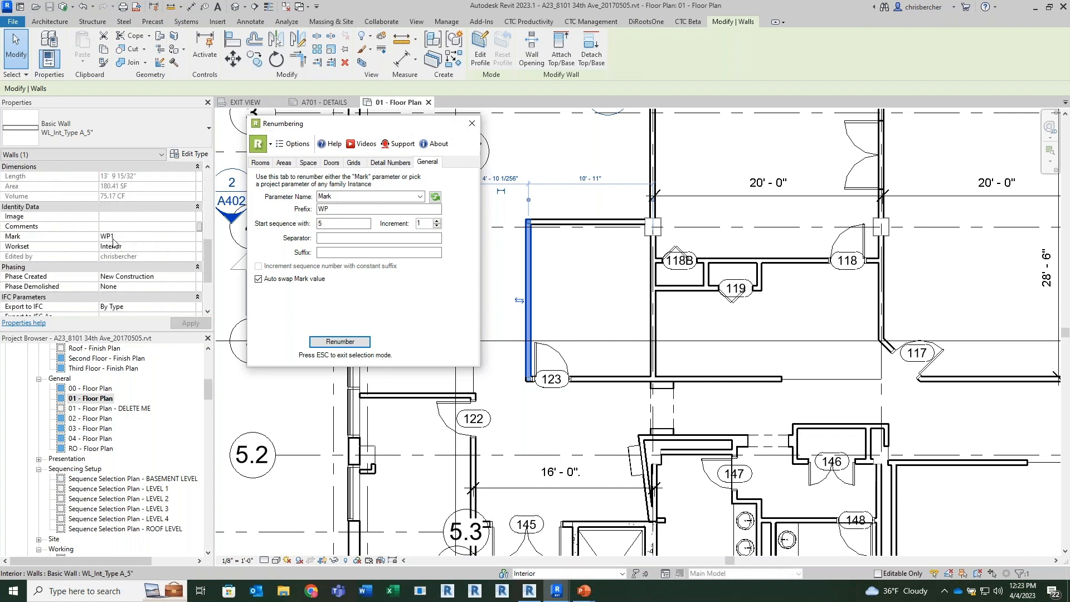
{"action": "left_click", "coordinate": [570, 222]}
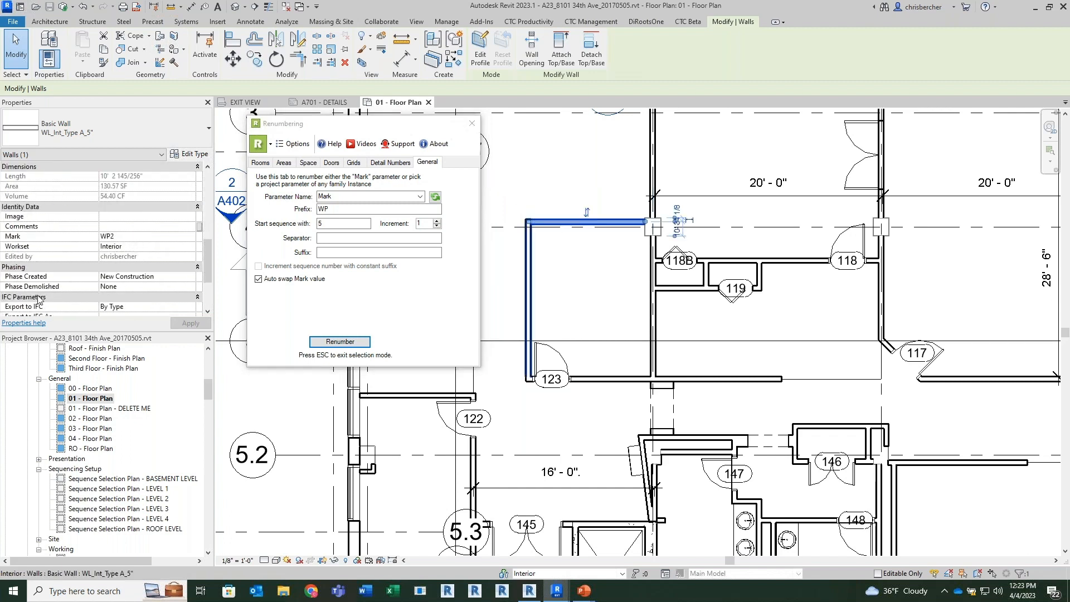
{"action": "left_click", "coordinate": [652, 334]}
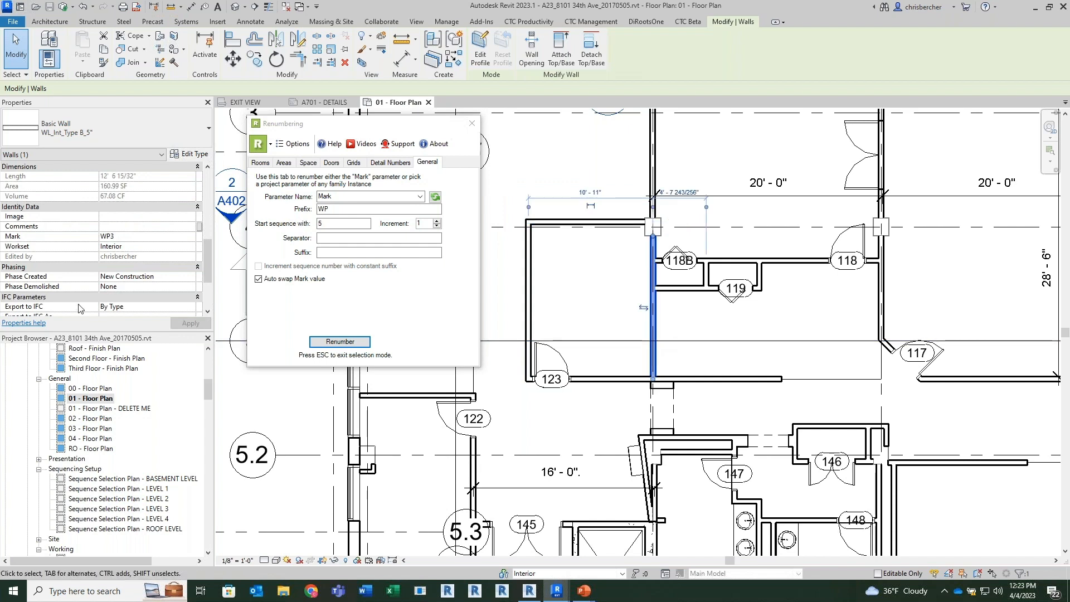
{"action": "left_click", "coordinate": [609, 384]}
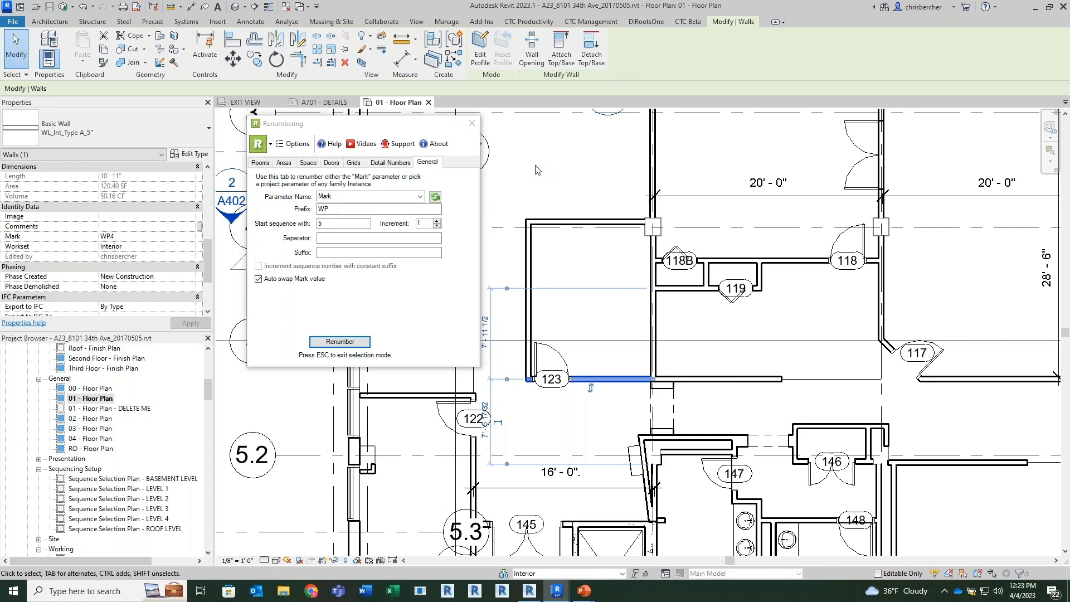
Step: Review the alternatives to Mark in the parameter list and close the Renumbering dialog
{"action": "left_click", "coordinate": [420, 197]}
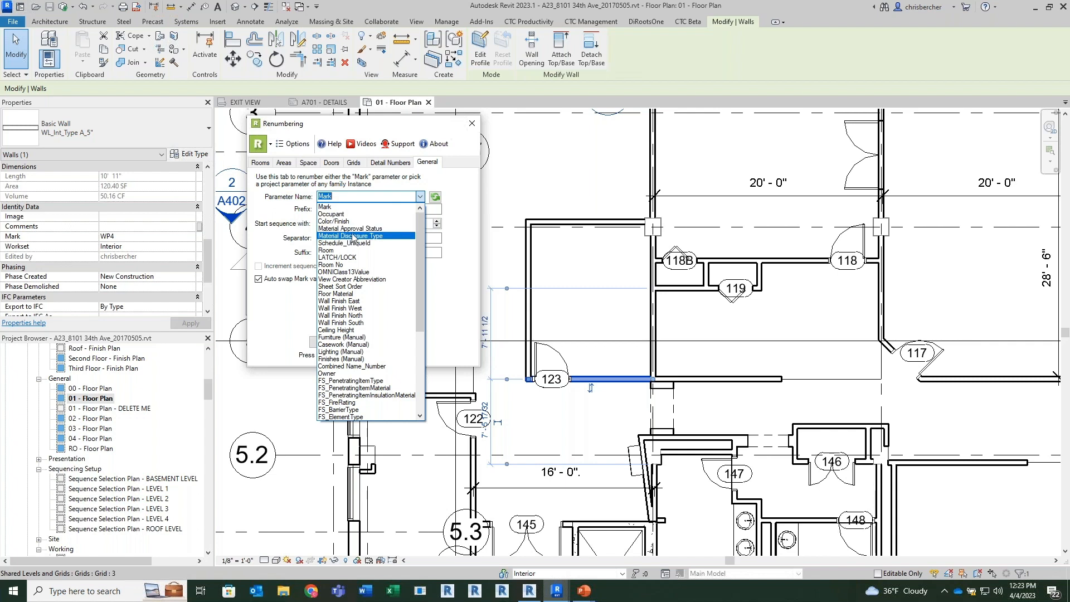
{"action": "scroll", "coordinate": [356, 230], "scroll_direction": "down", "scroll_amount": 3}
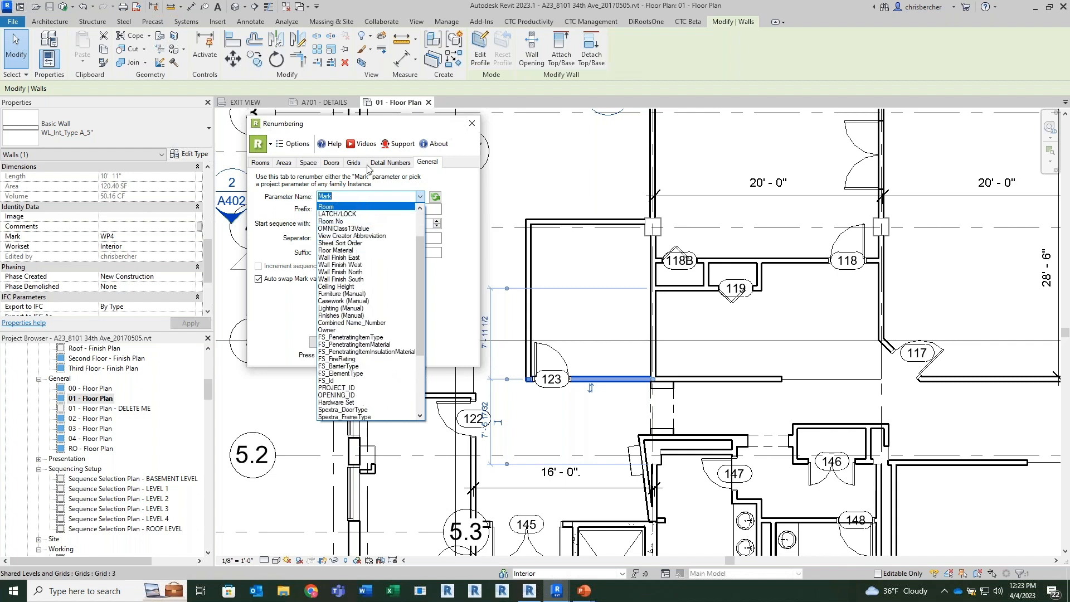
{"action": "left_click", "coordinate": [347, 120]}
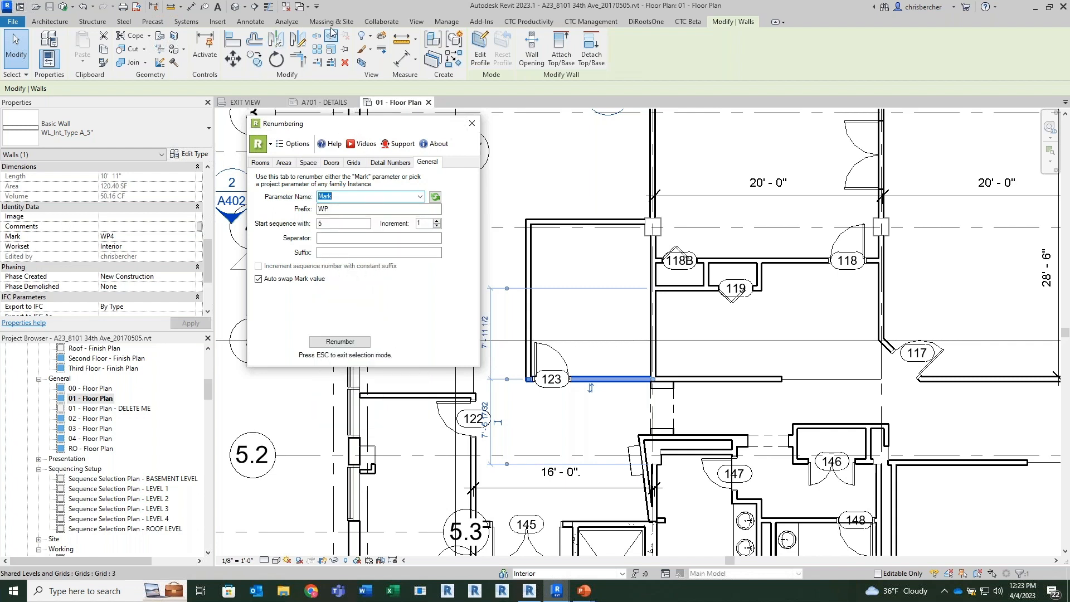
{"action": "left_click", "coordinate": [472, 123]}
Step: Start a new project parameter and name it Door Number
{"action": "left_click", "coordinate": [446, 21]}
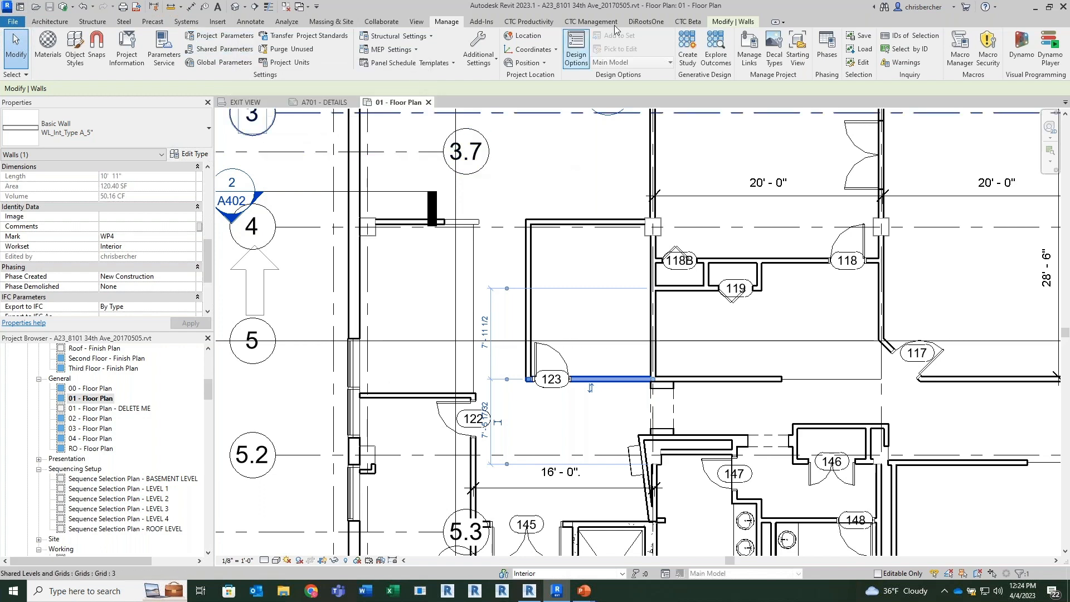
{"action": "left_click", "coordinate": [529, 22]}
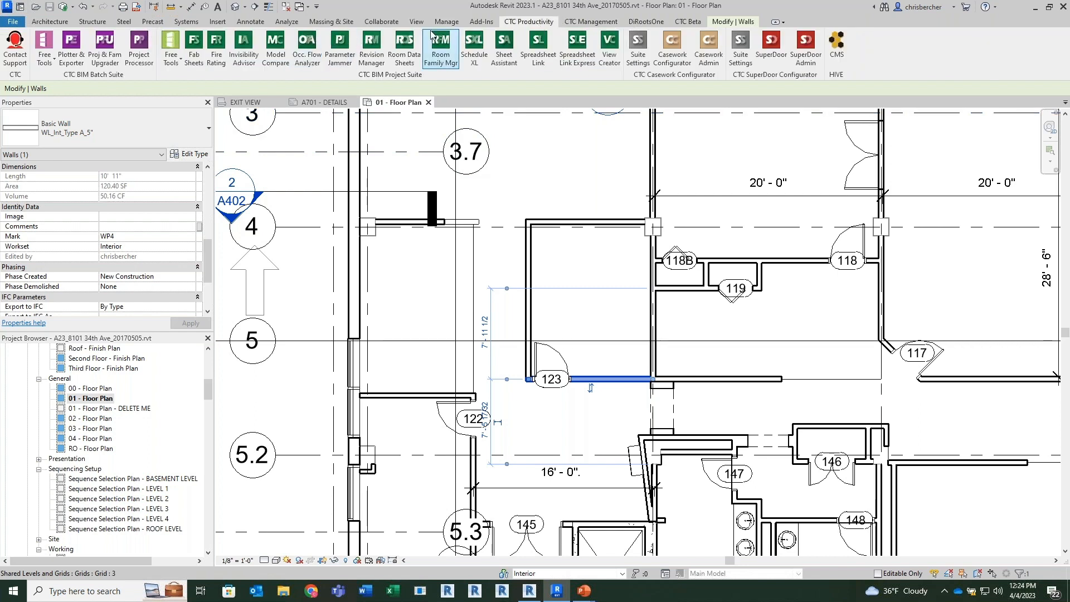
{"action": "left_click", "coordinate": [446, 21]}
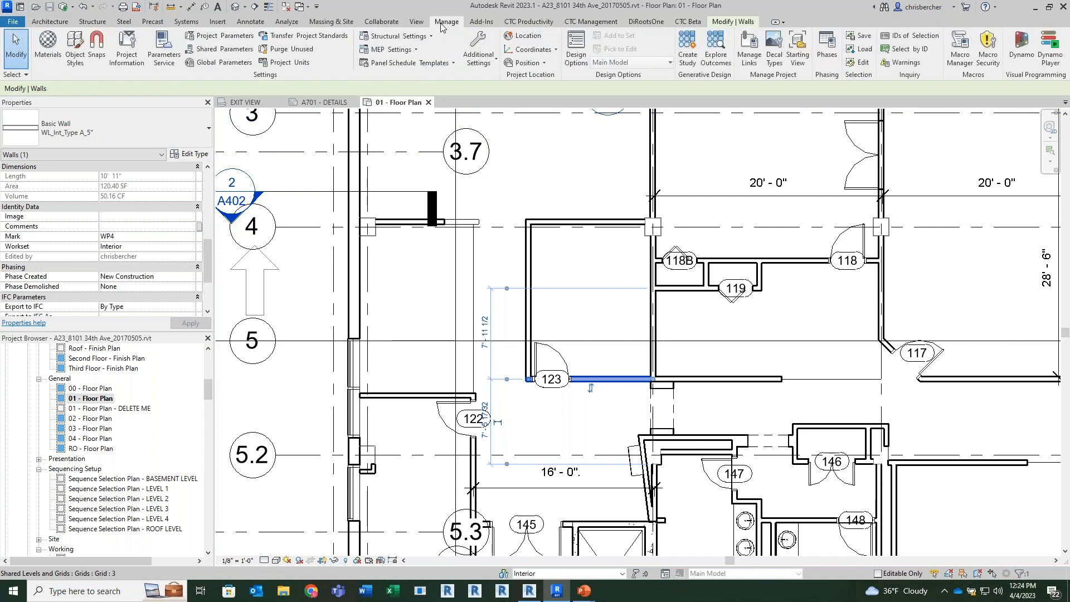
{"action": "left_click", "coordinate": [207, 37]}
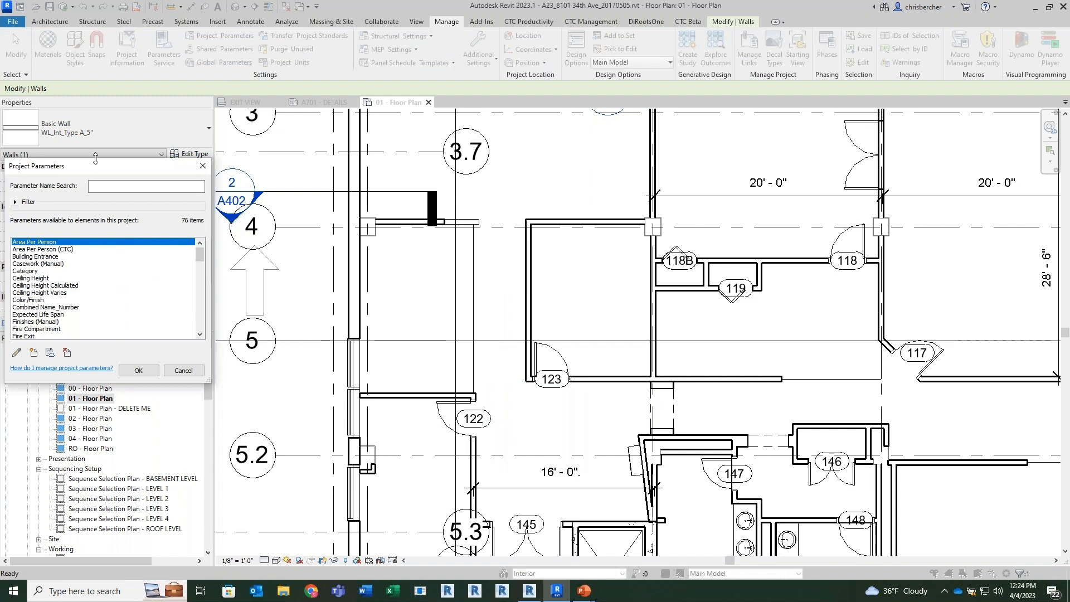
{"action": "left_click_drag", "start_coordinate": [94, 165], "coordinate": [158, 169]}
{"action": "left_click", "coordinate": [98, 356]}
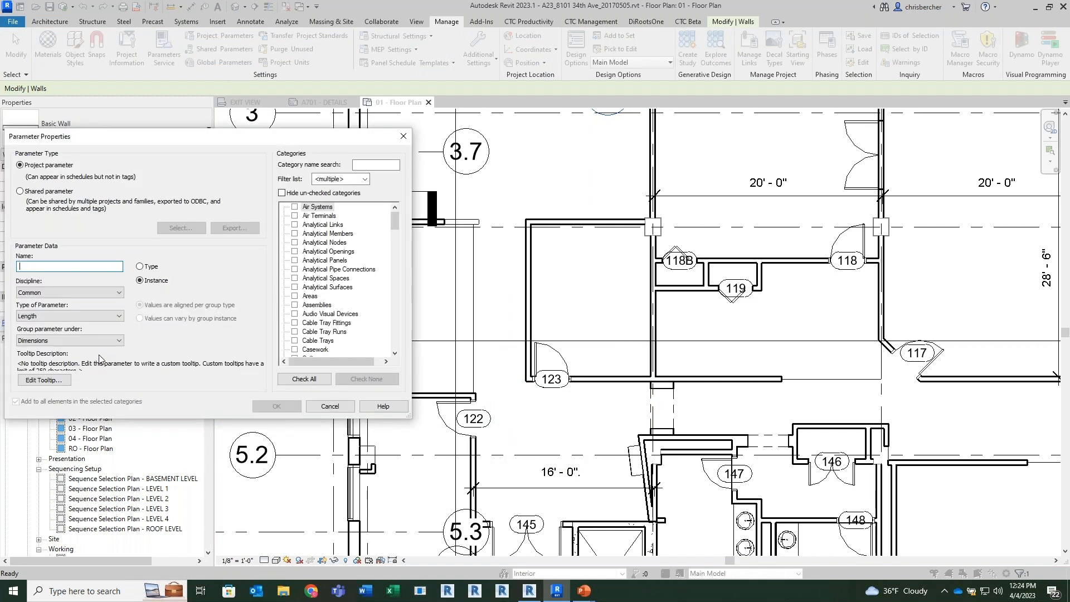
{"action": "type", "text": "Door"}
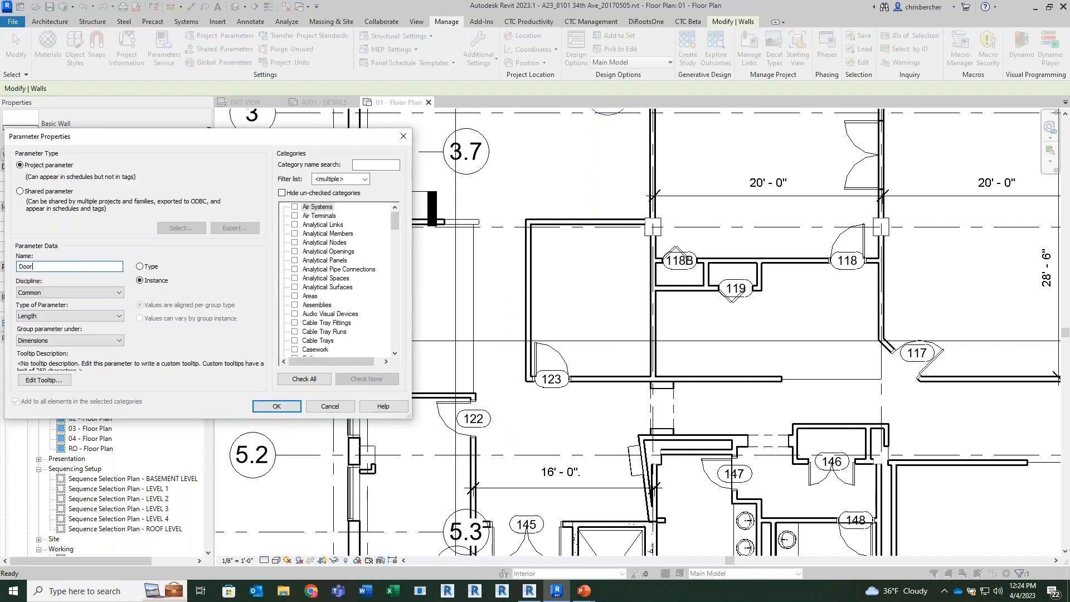
{"action": "type", "text": " Number"}
Step: Make the Door Number parameter a Text parameter, assign it to the Doors category, and accept the project parameters
{"action": "left_click", "coordinate": [78, 315]}
{"action": "left_click", "coordinate": [39, 328]}
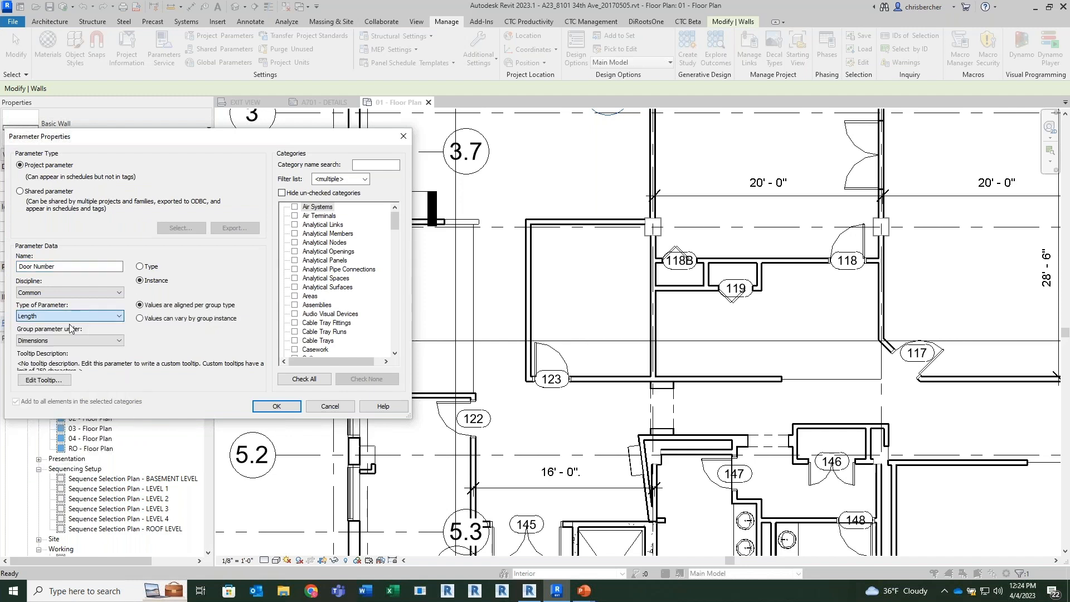
{"action": "left_click", "coordinate": [361, 304]}
{"action": "key", "text": "d"}
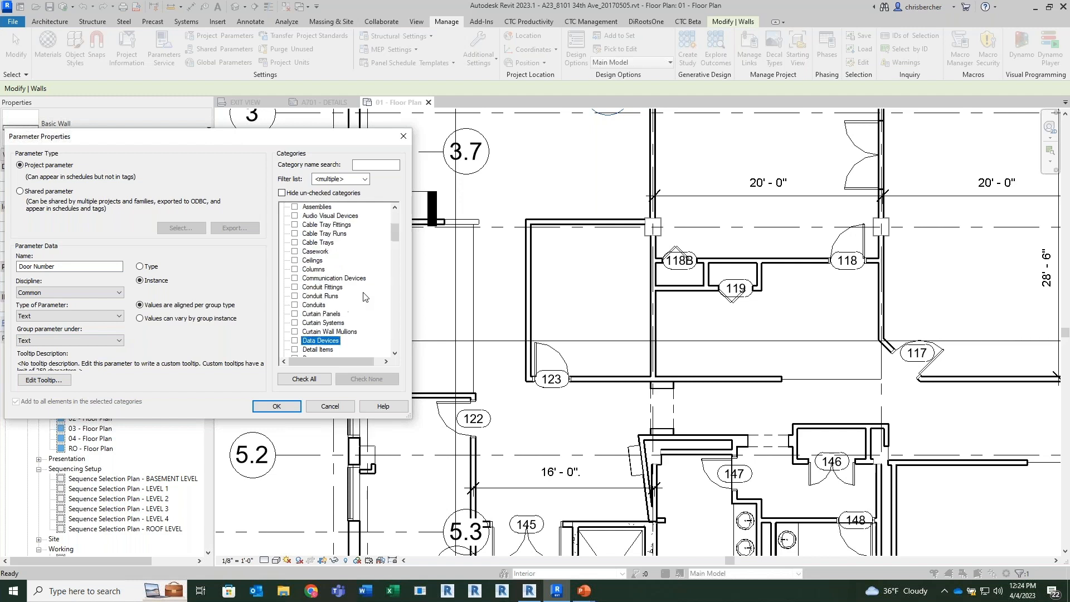
{"action": "scroll", "coordinate": [333, 353], "scroll_direction": "down", "scroll_amount": 2}
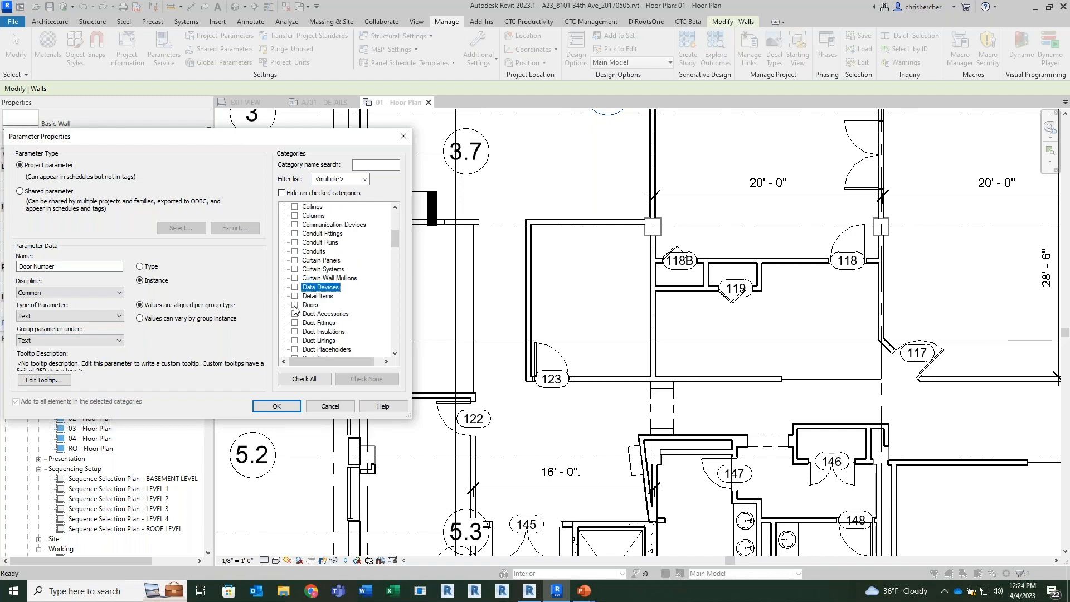
{"action": "left_click", "coordinate": [295, 305]}
{"action": "left_click", "coordinate": [277, 406]}
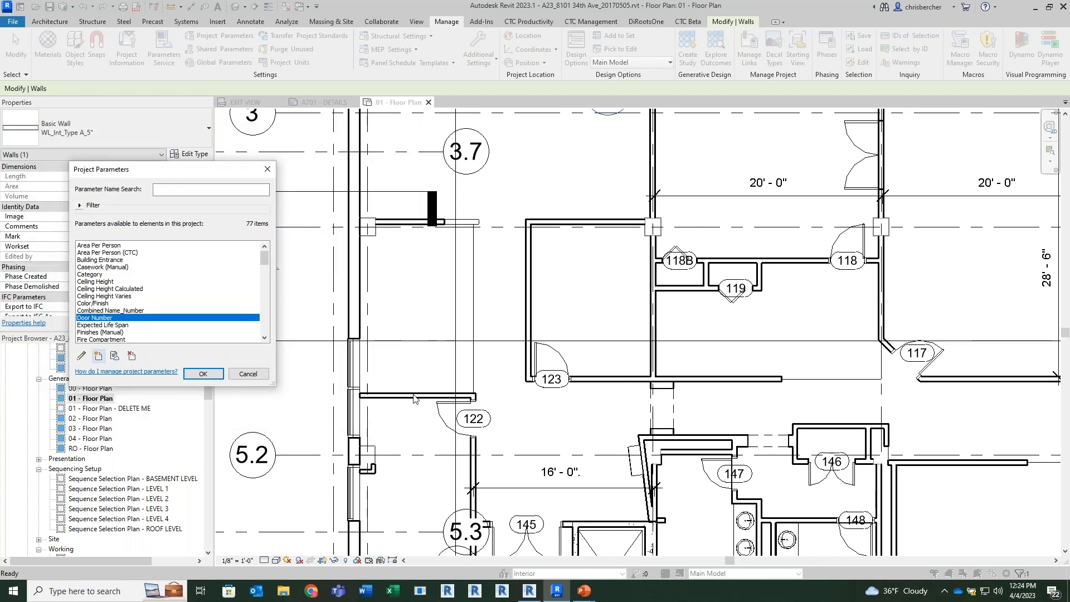
{"action": "left_click", "coordinate": [198, 374]}
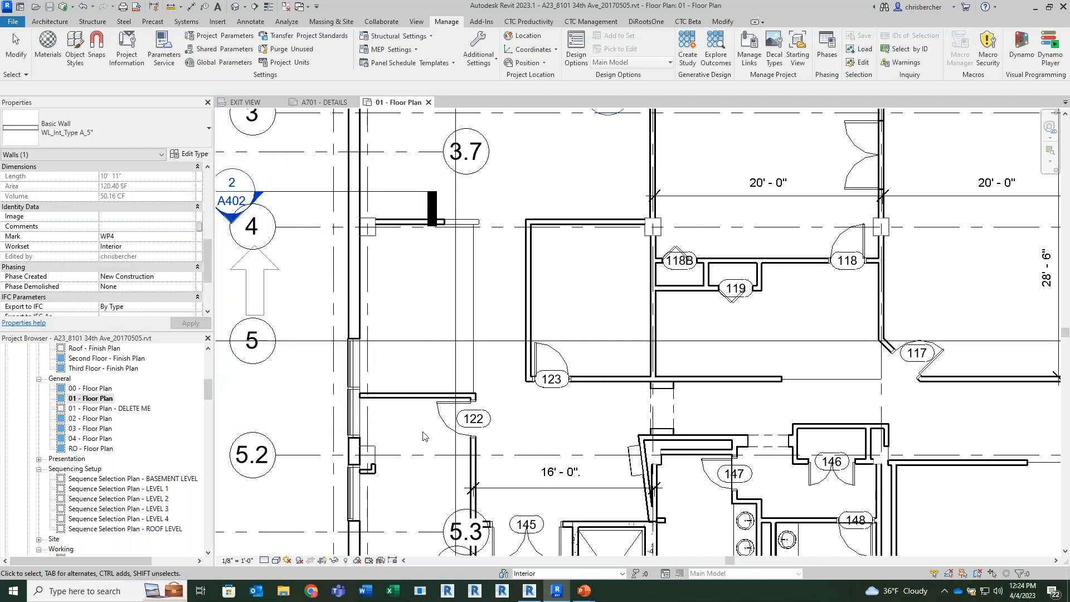
Step: Check door 122's properties for the new Door Number parameter, and deselect the door
{"action": "left_click", "coordinate": [452, 412]}
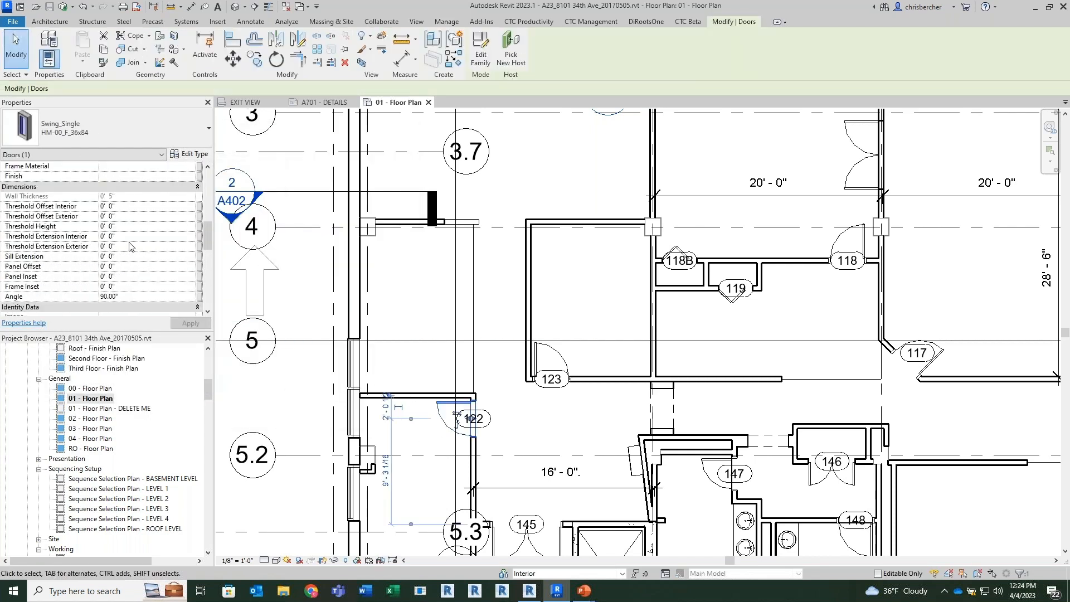
{"action": "scroll", "coordinate": [126, 248], "scroll_direction": "down", "scroll_amount": 2}
{"action": "scroll", "coordinate": [137, 261], "scroll_direction": "down", "scroll_amount": 4}
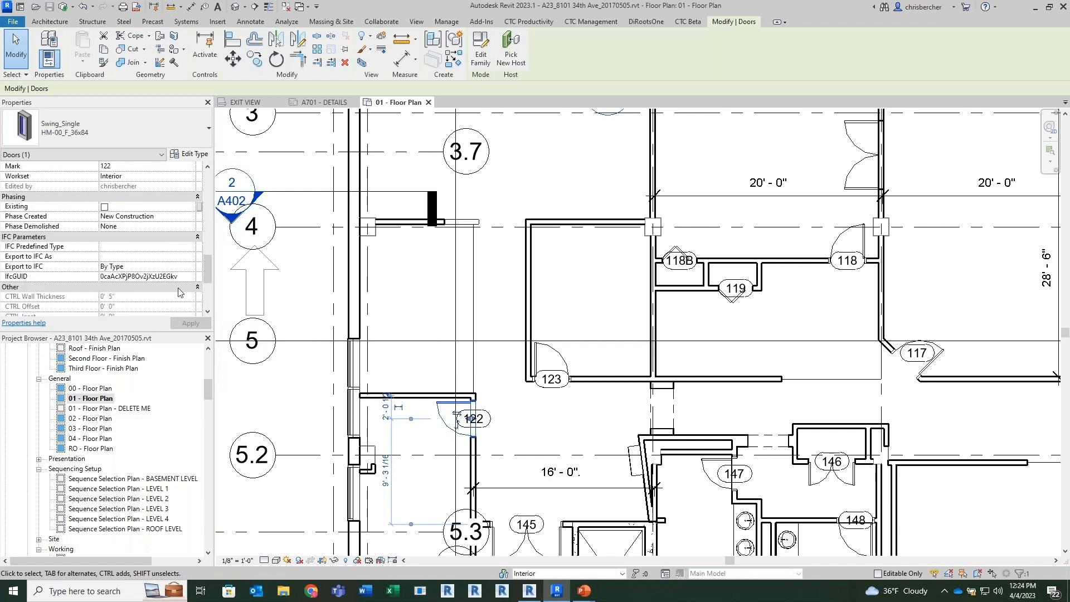
{"action": "left_click_drag", "start_coordinate": [210, 266], "coordinate": [209, 205]}
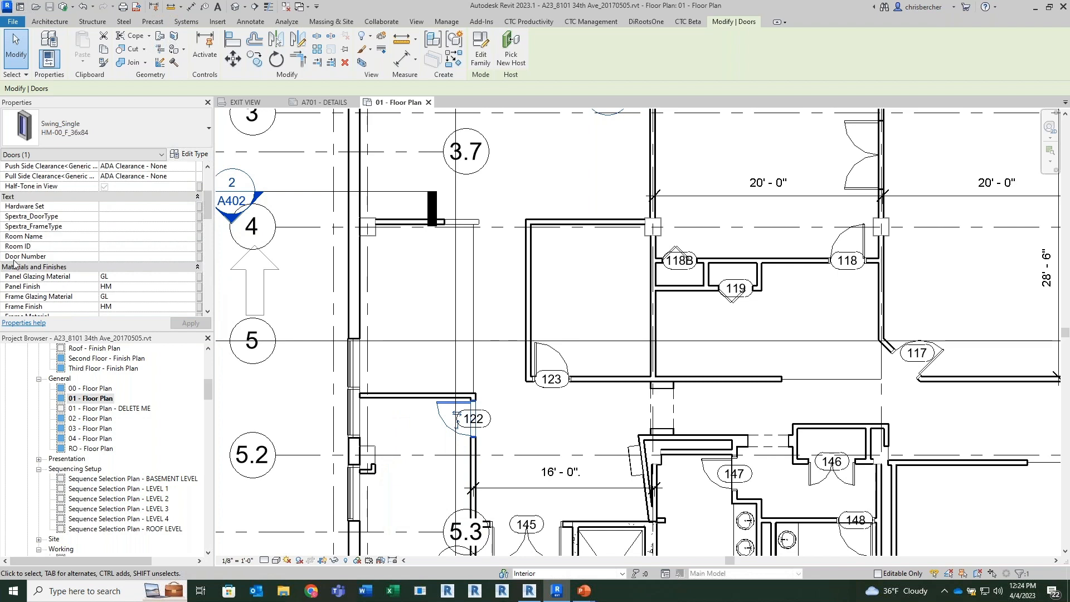
{"action": "left_click", "coordinate": [574, 273]}
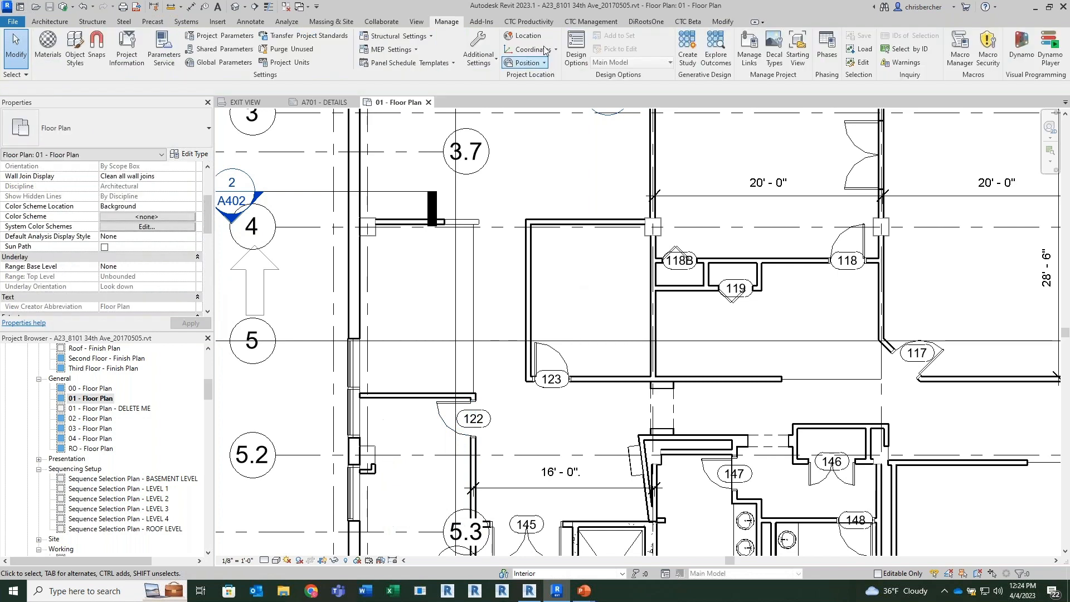
Step: Open CTC Renumbering, refresh the general parameter list, and choose Door Number as the parameter to renumber
{"action": "left_click", "coordinate": [528, 21]}
{"action": "left_click", "coordinate": [171, 55]}
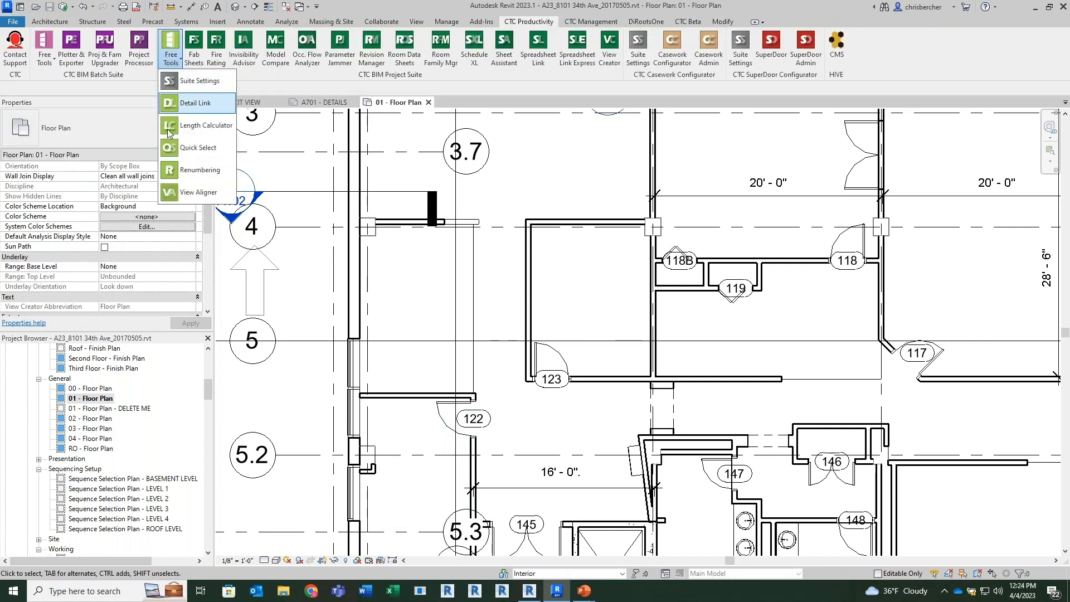
{"action": "left_click", "coordinate": [177, 174]}
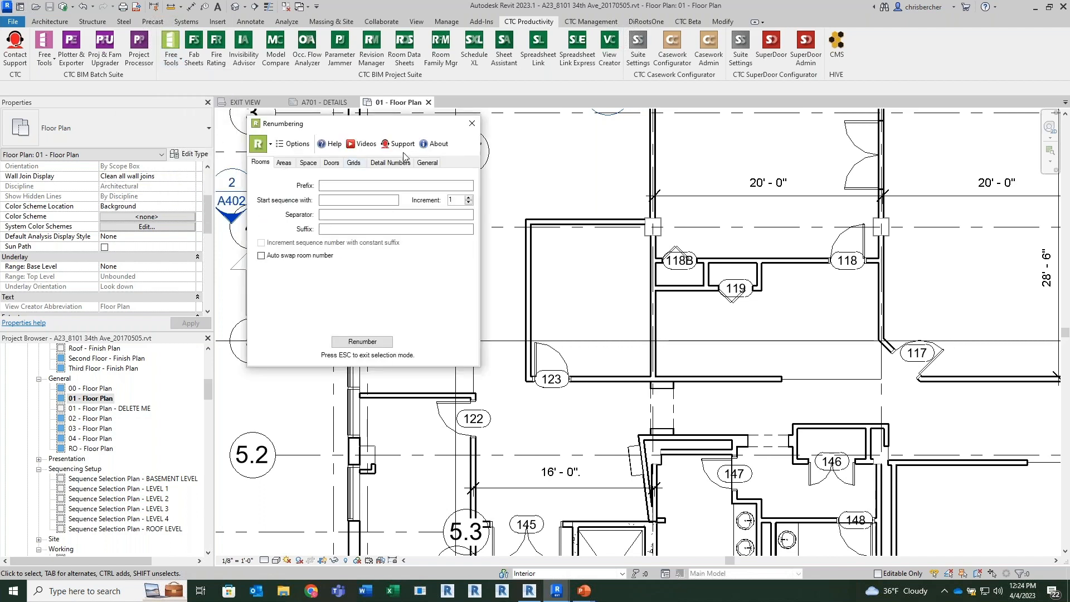
{"action": "left_click", "coordinate": [427, 163]}
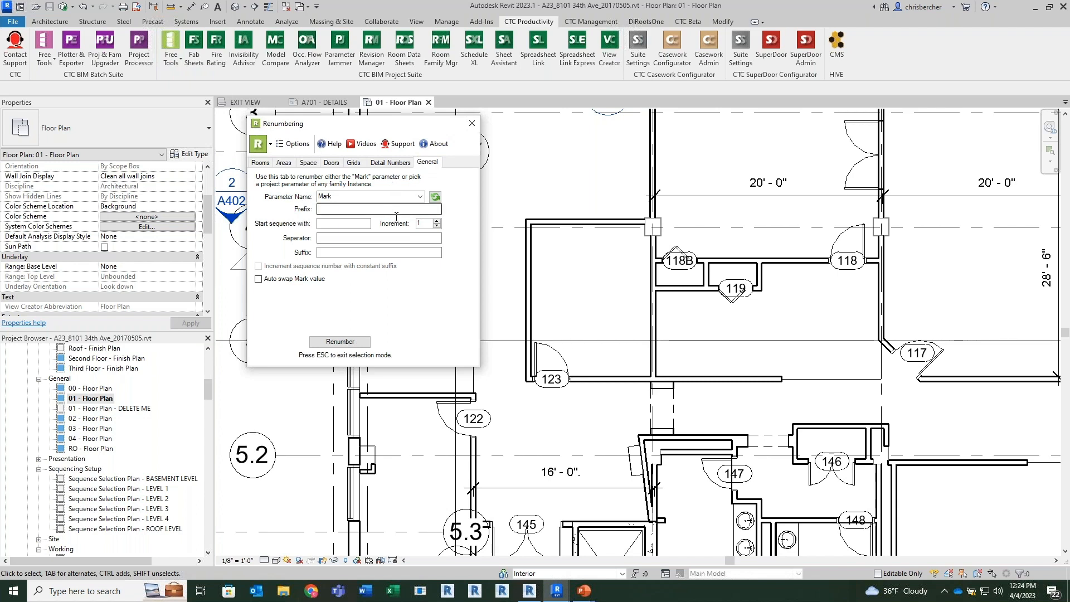
{"action": "left_click", "coordinate": [419, 197]}
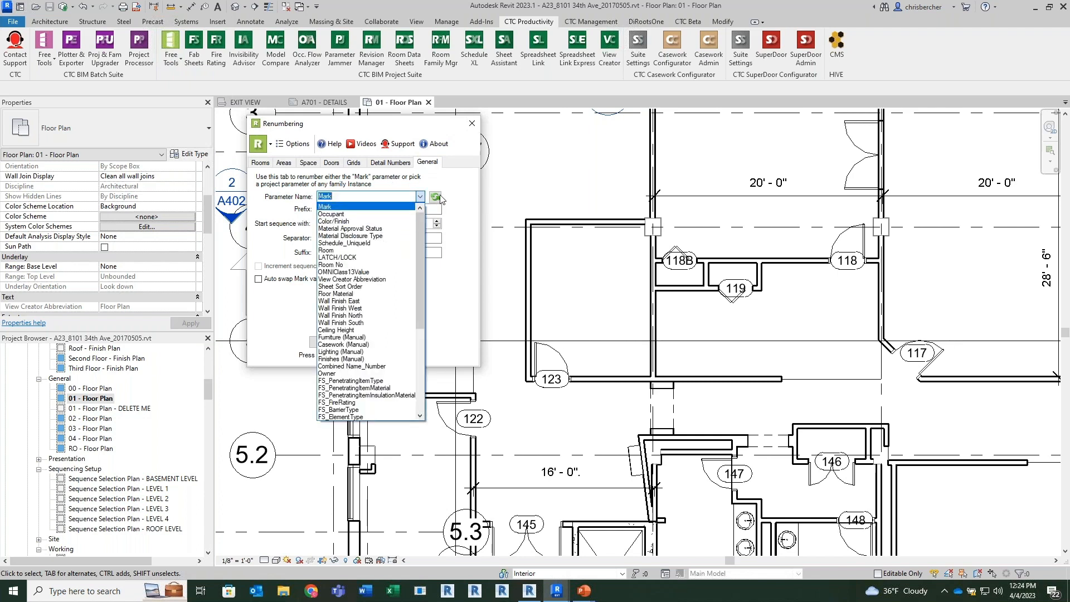
{"action": "left_click", "coordinate": [435, 203]}
{"action": "left_click", "coordinate": [420, 197]}
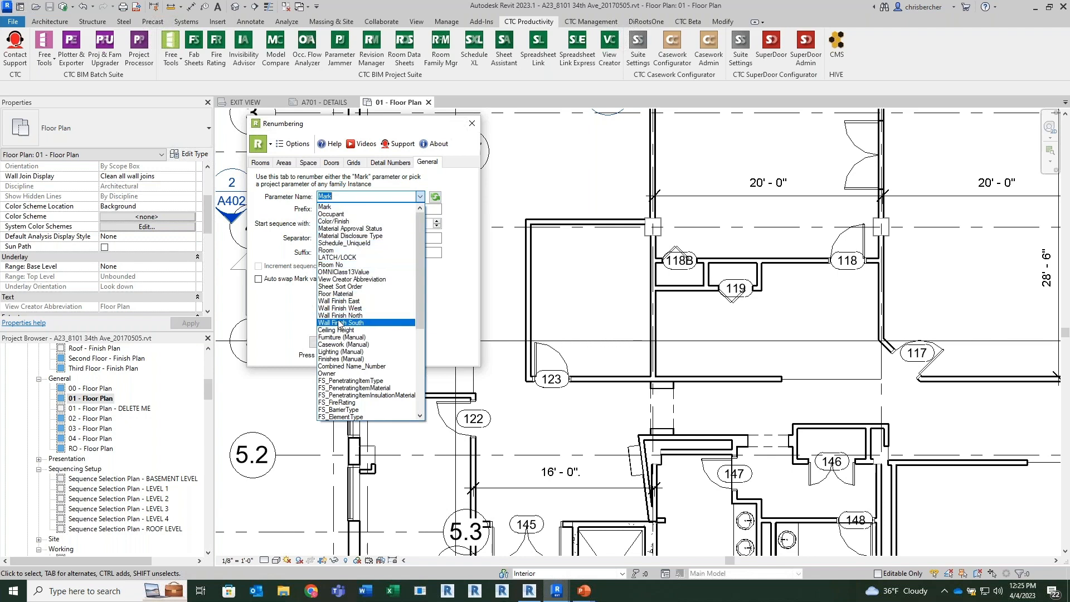
{"action": "scroll", "coordinate": [338, 354], "scroll_direction": "down", "scroll_amount": 2}
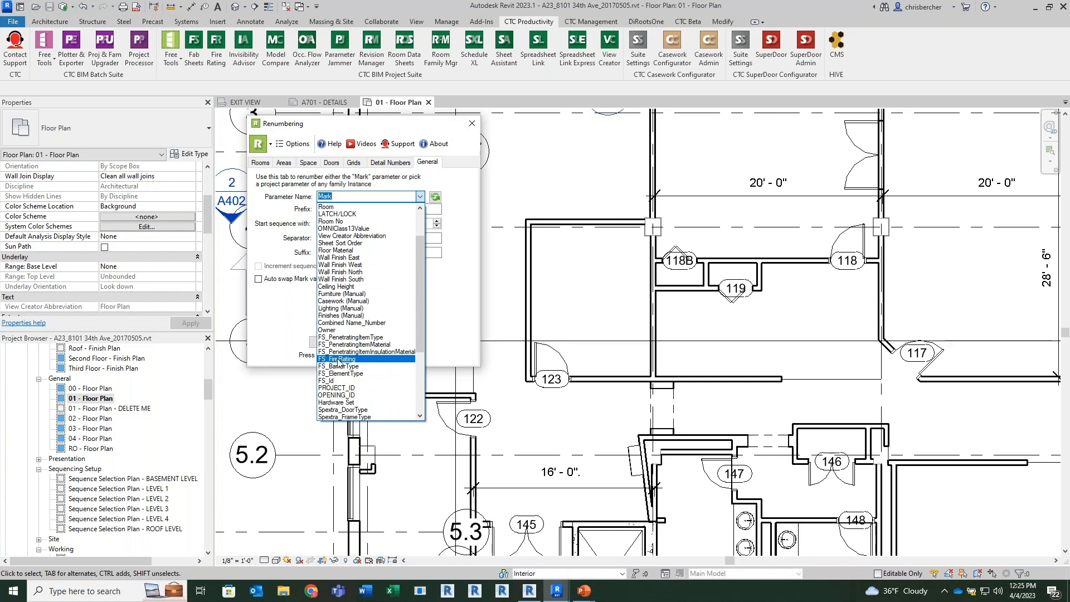
{"action": "scroll", "coordinate": [338, 365], "scroll_direction": "down", "scroll_amount": 5}
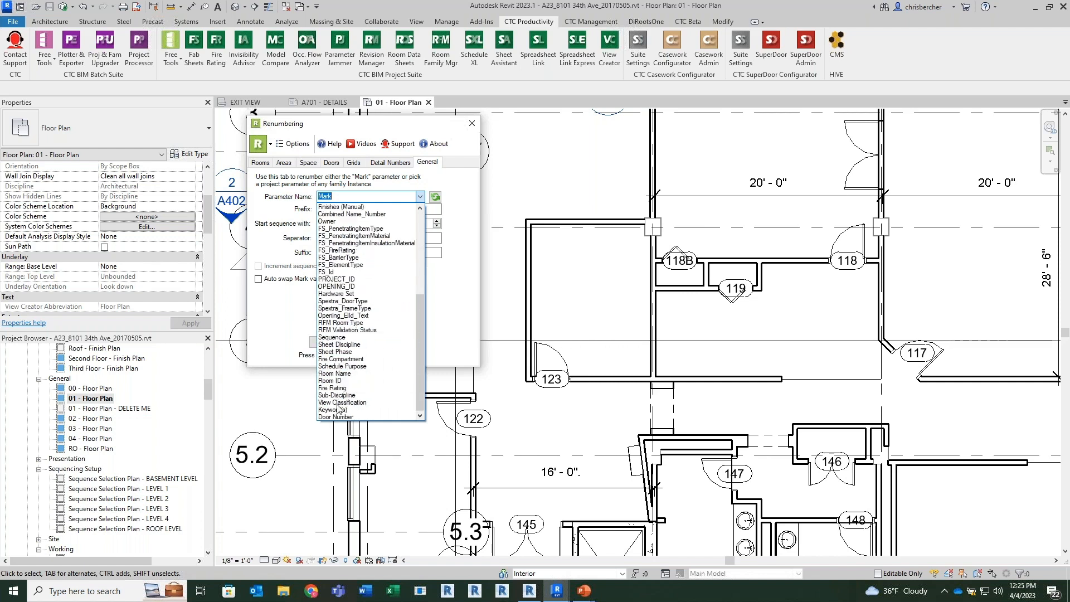
{"action": "left_click", "coordinate": [335, 418]}
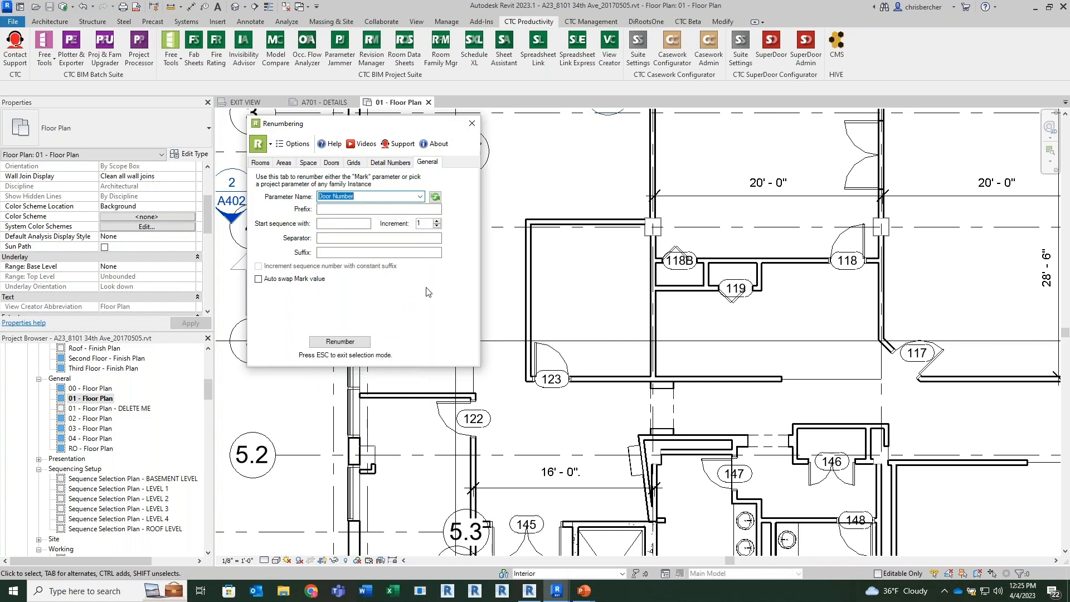
{"action": "left_click", "coordinate": [345, 209]}
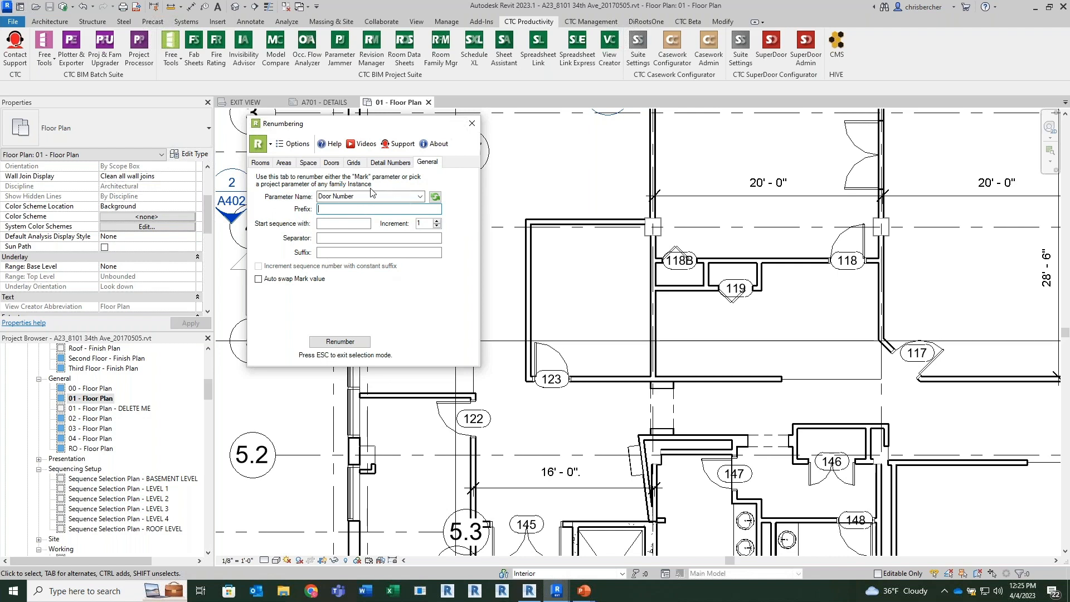
Step: Set up grid renumbering to start the sequence with A and auto swap grid numbers, and start picking grids
{"action": "left_click", "coordinate": [357, 163]}
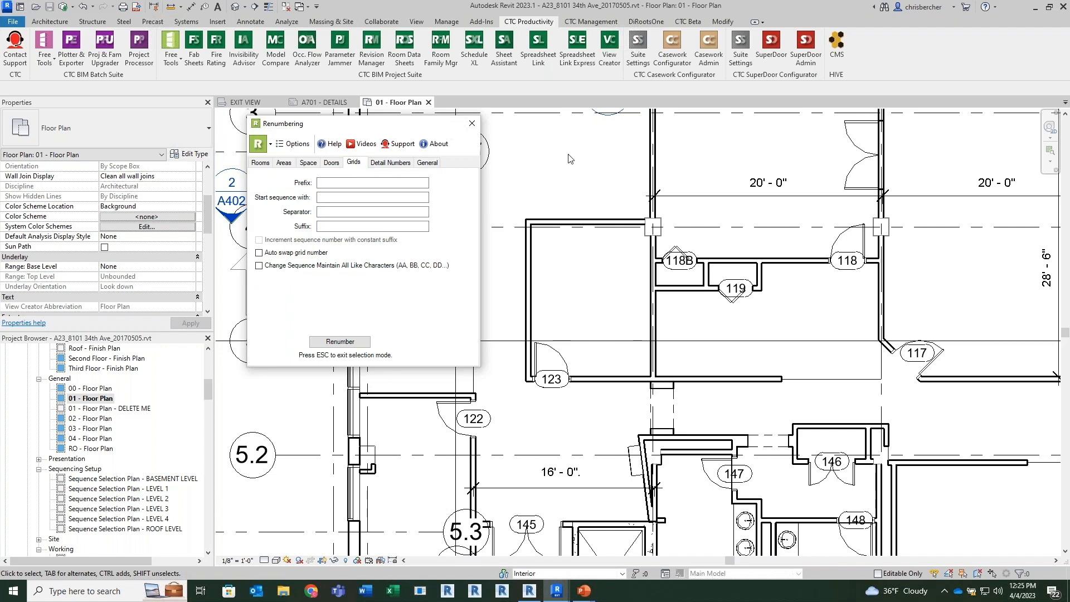
{"action": "scroll", "coordinate": [565, 170], "scroll_direction": "down", "scroll_amount": 4}
{"action": "mouse_move", "coordinate": [632, 176]}
{"action": "middle_mouse_down"}
{"action": "mouse_move", "coordinate": [643, 463]}
{"action": "mouse_move", "coordinate": [680, 409]}
{"action": "mouse_move", "coordinate": [726, 425]}
{"action": "mouse_move", "coordinate": [732, 418]}
{"action": "mouse_move", "coordinate": [681, 471]}
{"action": "middle_mouse_up"}
{"action": "scroll", "coordinate": [681, 427], "scroll_direction": "down", "scroll_amount": 1}
{"action": "left_click_drag", "start_coordinate": [394, 130], "coordinate": [145, 123]}
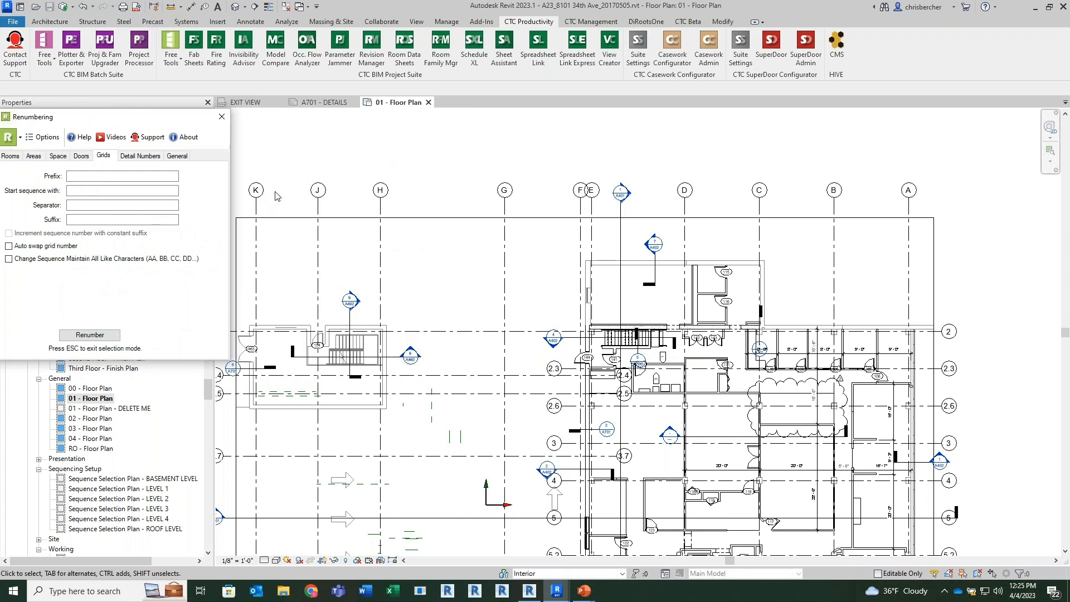
{"action": "middle_click_drag", "start_coordinate": [465, 243], "coordinate": [493, 244]}
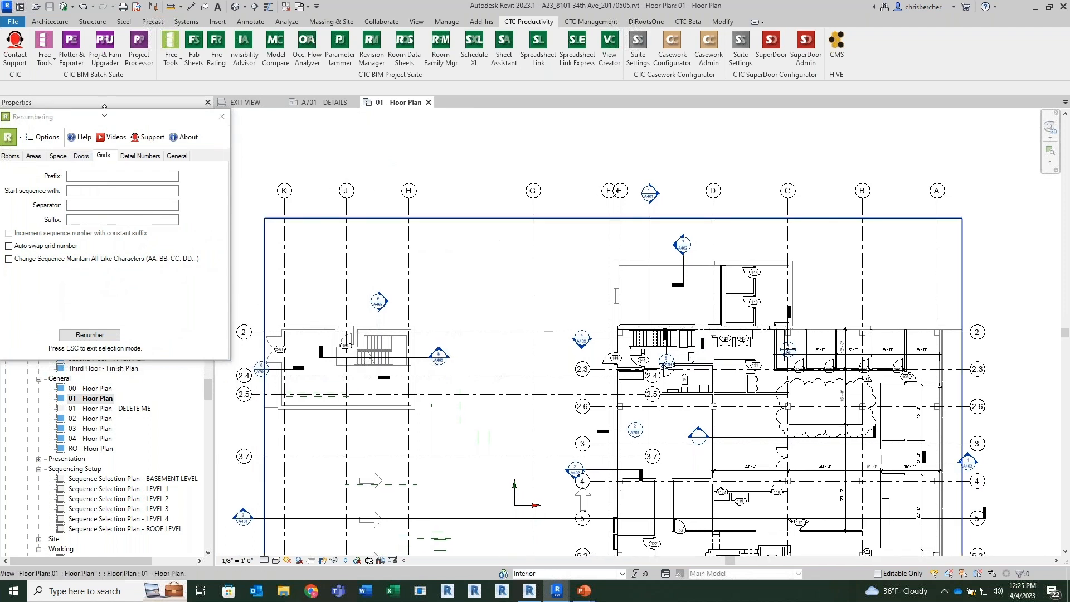
{"action": "left_click_drag", "start_coordinate": [104, 116], "coordinate": [156, 129]}
{"action": "left_click", "coordinate": [135, 203]}
{"action": "type", "text": "A"}
{"action": "left_click", "coordinate": [97, 260]}
{"action": "left_click", "coordinate": [150, 347]}
Step: Renumber the seven westernmost vertical grids in order from west to east as A through G, and end the selection
{"action": "middle_click_drag", "start_coordinate": [379, 221], "coordinate": [409, 221]}
{"action": "left_click", "coordinate": [314, 244]}
{"action": "left_click", "coordinate": [383, 232]}
{"action": "left_click", "coordinate": [439, 237]}
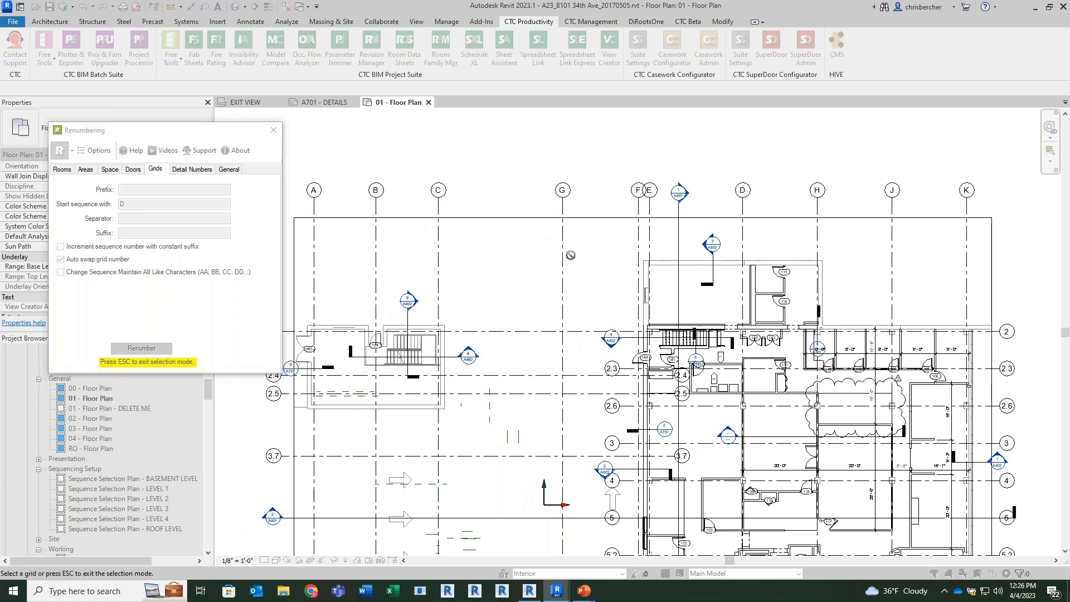
{"action": "left_click", "coordinate": [563, 249]}
{"action": "left_click", "coordinate": [638, 236]}
{"action": "left_click", "coordinate": [650, 236]}
{"action": "left_click", "coordinate": [746, 230]}
{"action": "key", "text": "Escape"}
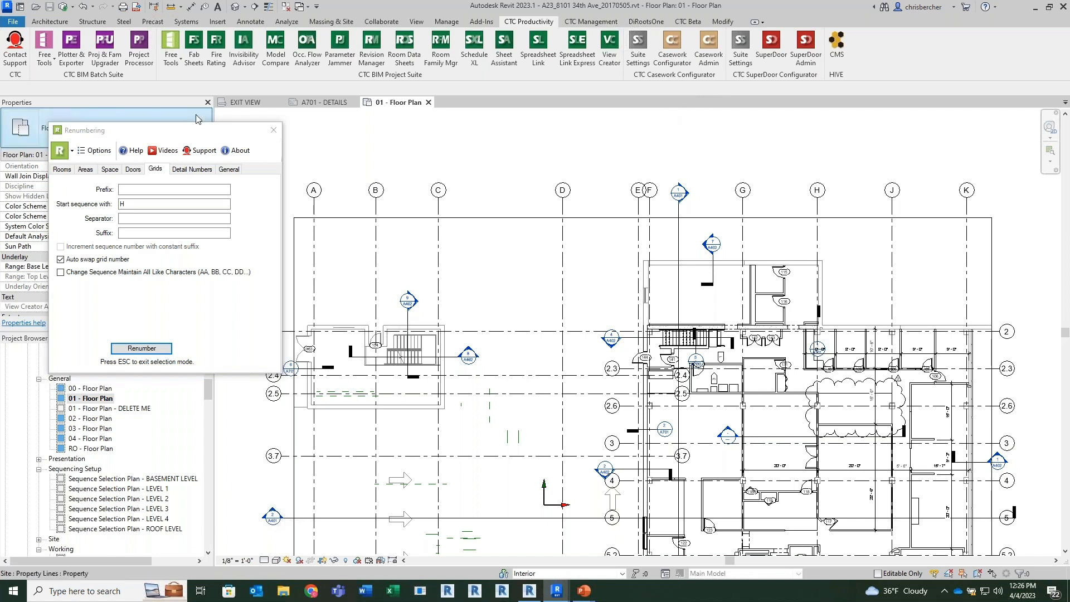
{"action": "left_click_drag", "start_coordinate": [205, 136], "coordinate": [432, 131]}
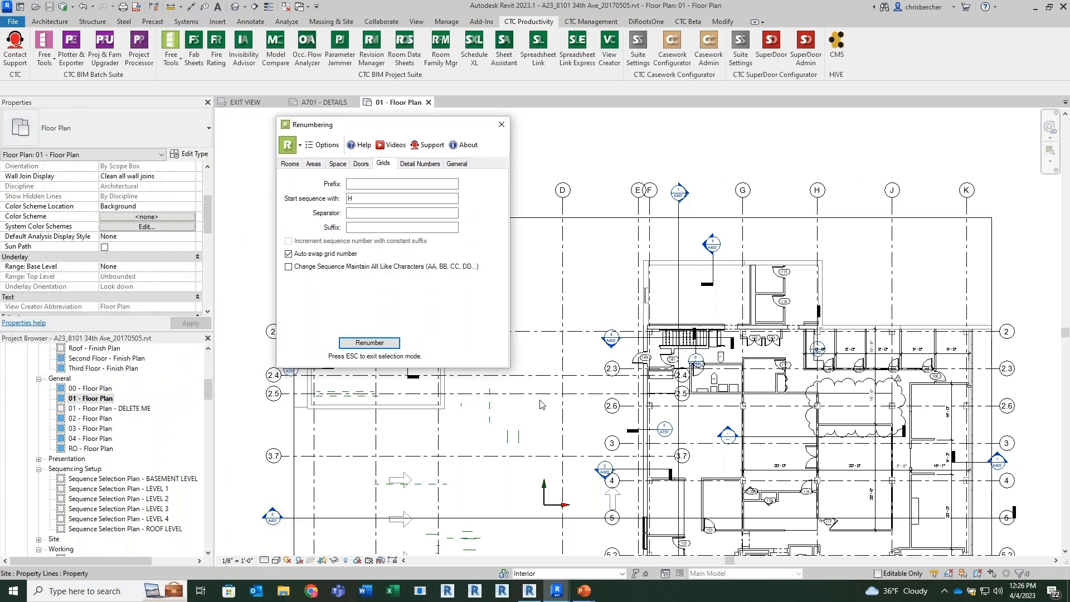
Step: Switch to the PowerPoint slide show and advance to the Thank You slide
{"action": "key", "text": "alt+Tab"}
{"action": "key", "text": "Tab"}
{"action": "key", "text": "Tab"}
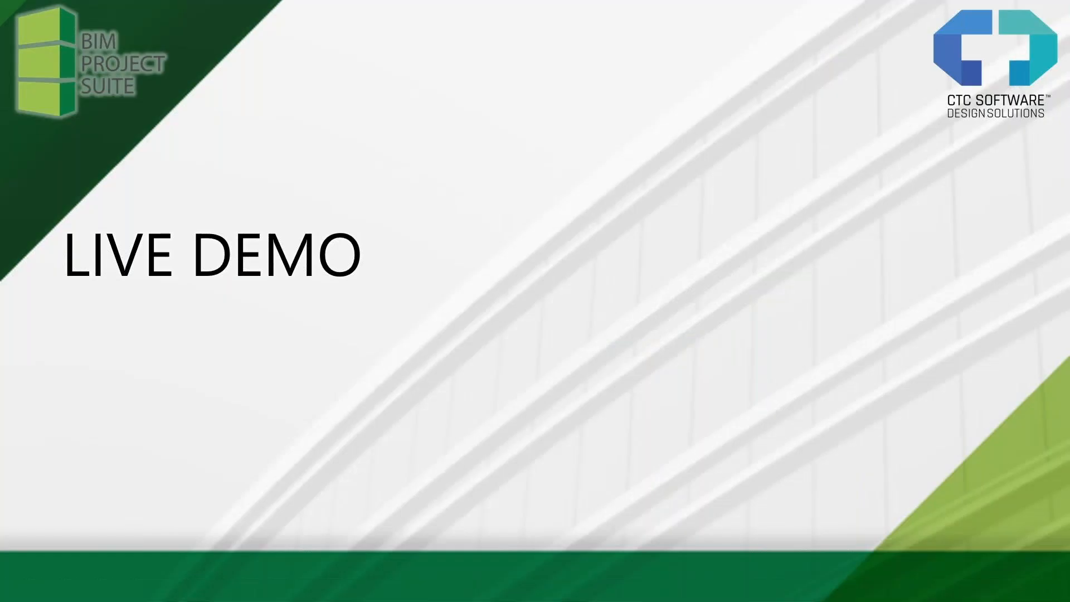
{"action": "left_click", "coordinate": [623, 290]}
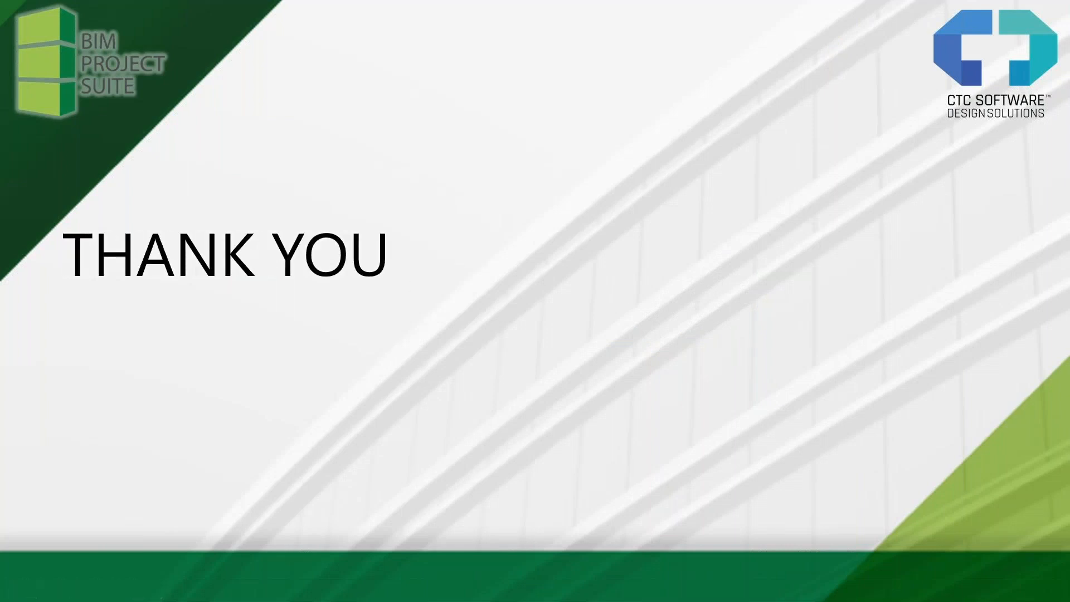